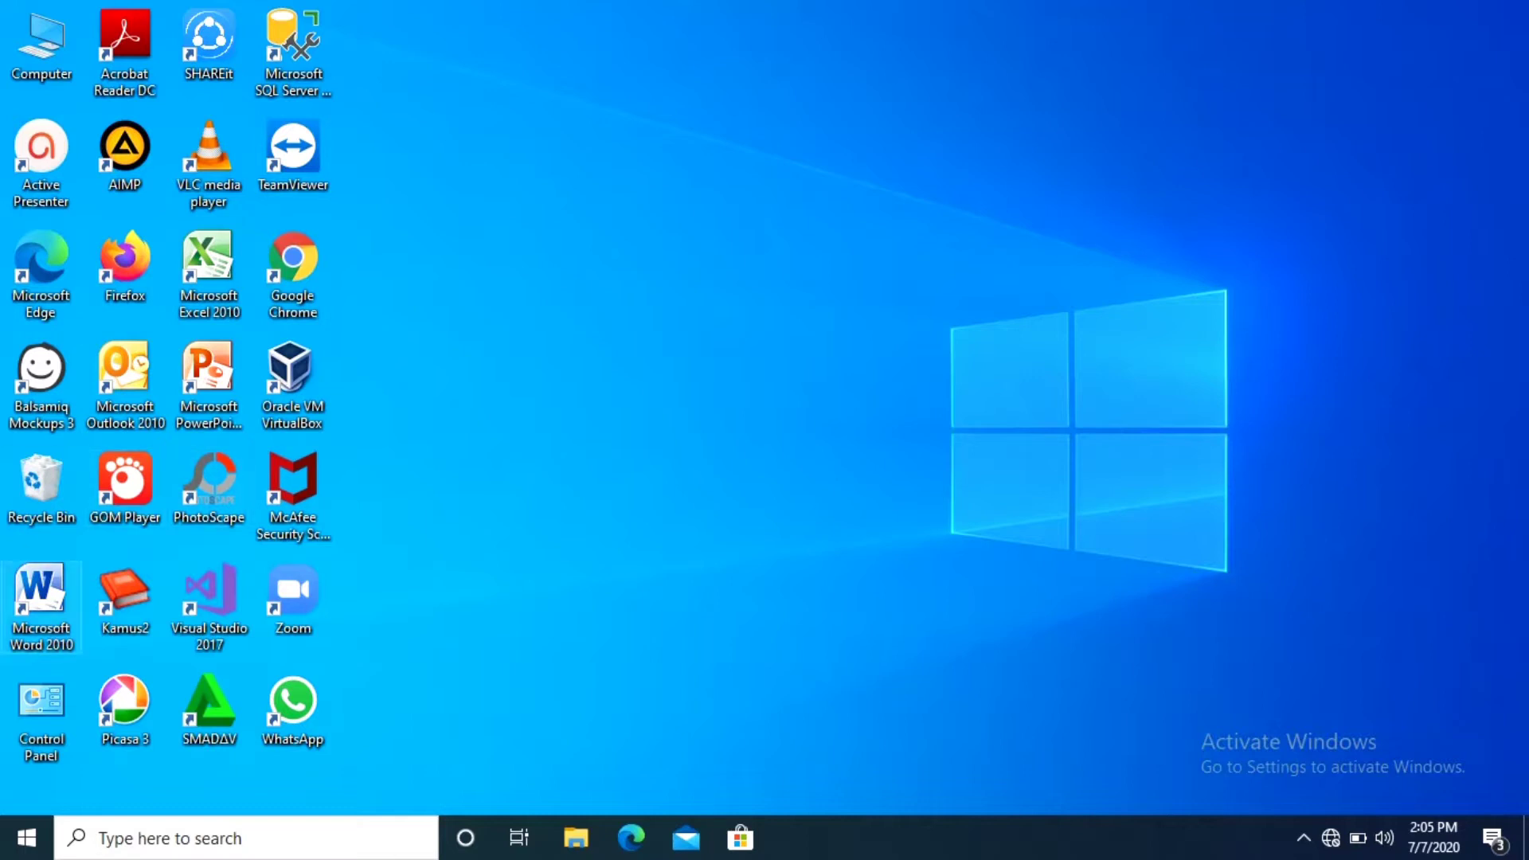
Open Microsoft Word 2010, dismiss the activation wizard and paste the copied text into the blank document as text only
{"action": "double_click", "coordinate": [24, 609]}
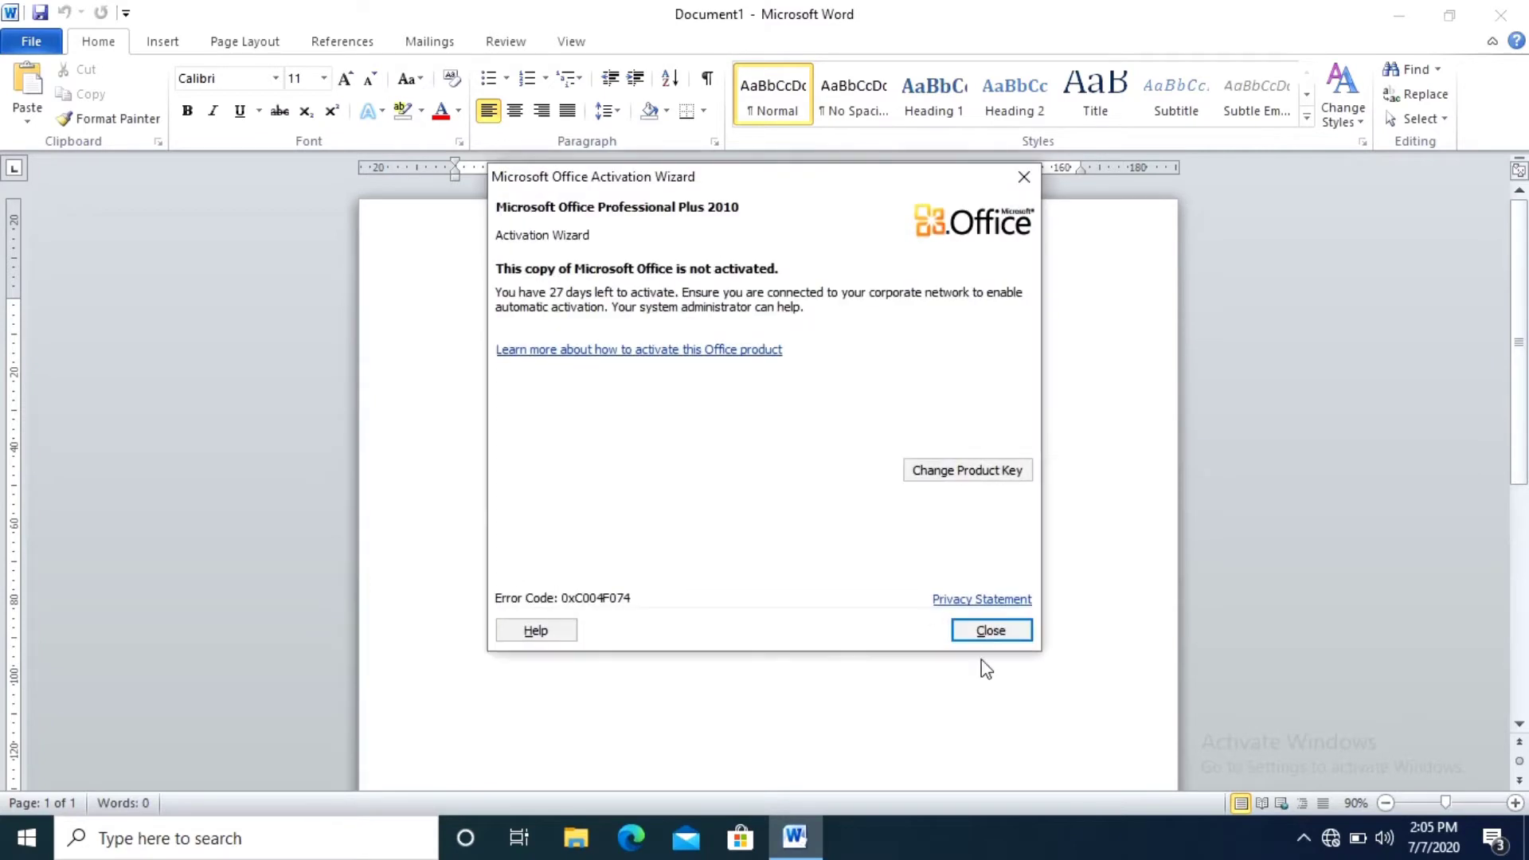
{"action": "left_click", "coordinate": [990, 630]}
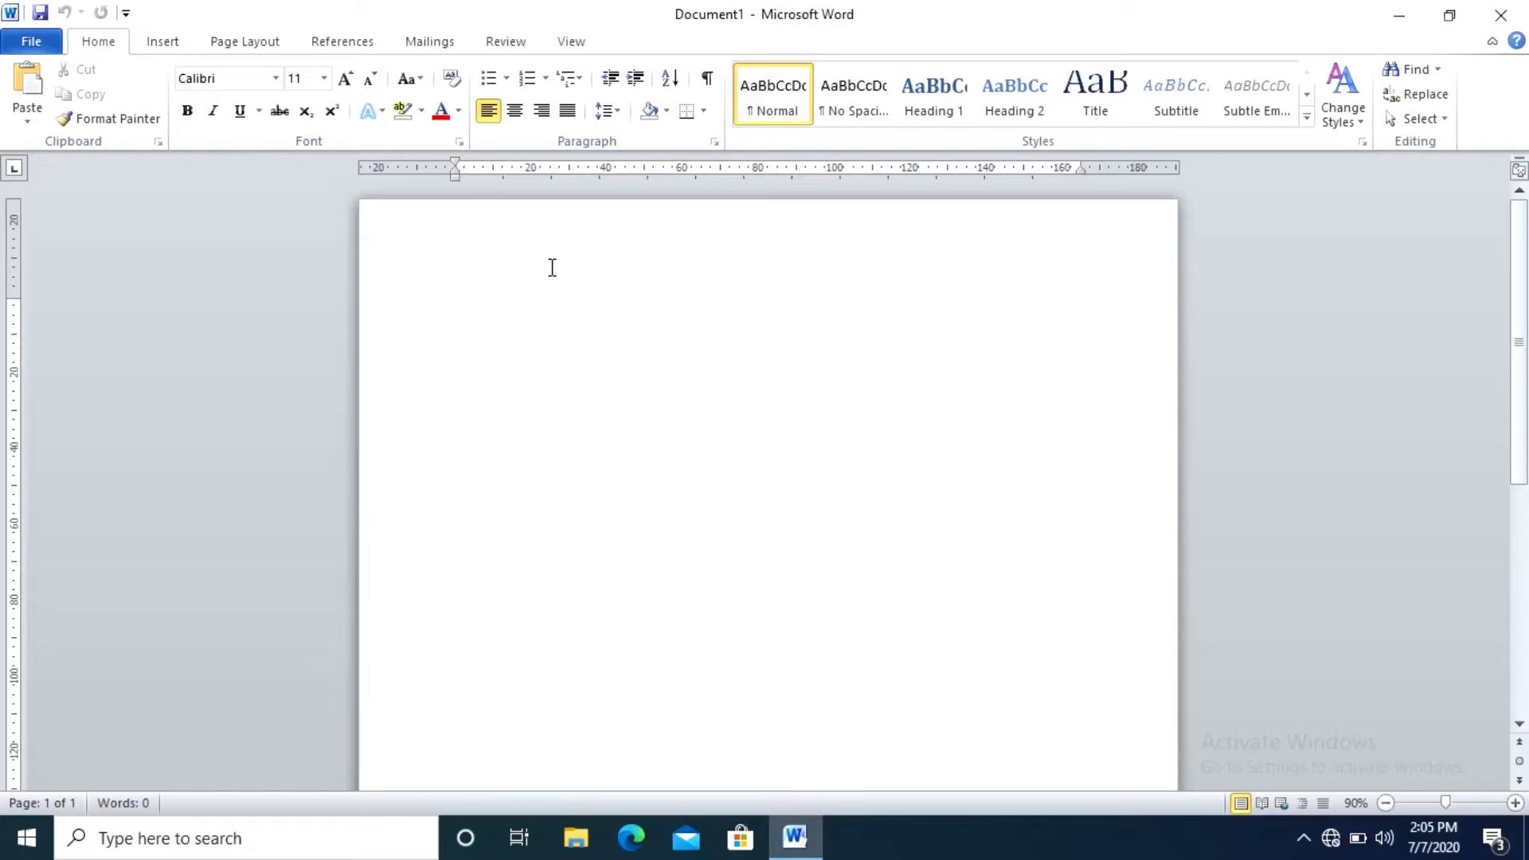
{"action": "right_click", "coordinate": [523, 305]}
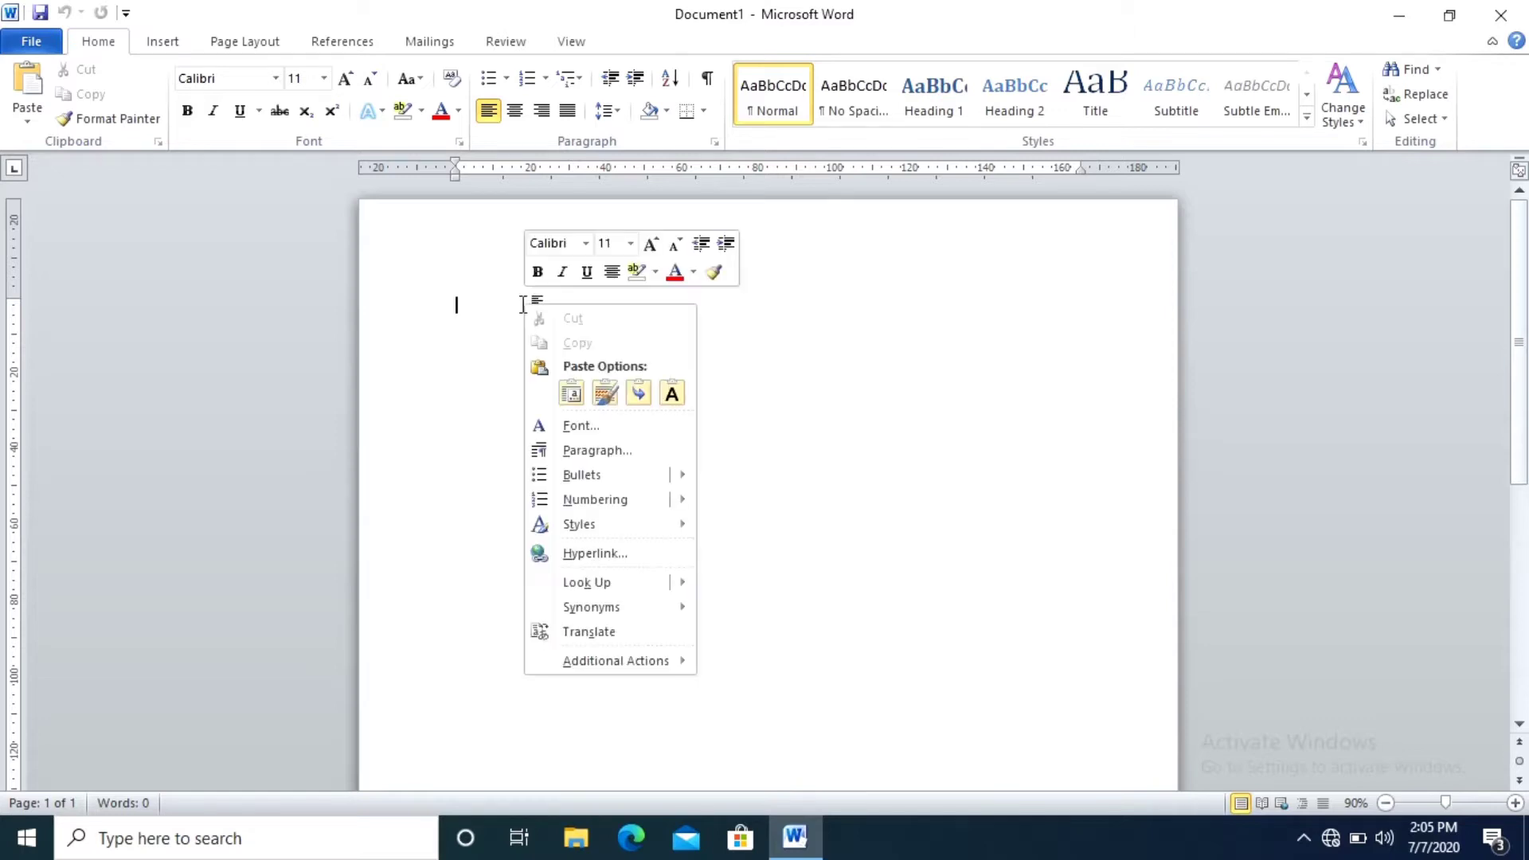
{"action": "left_click", "coordinate": [671, 393]}
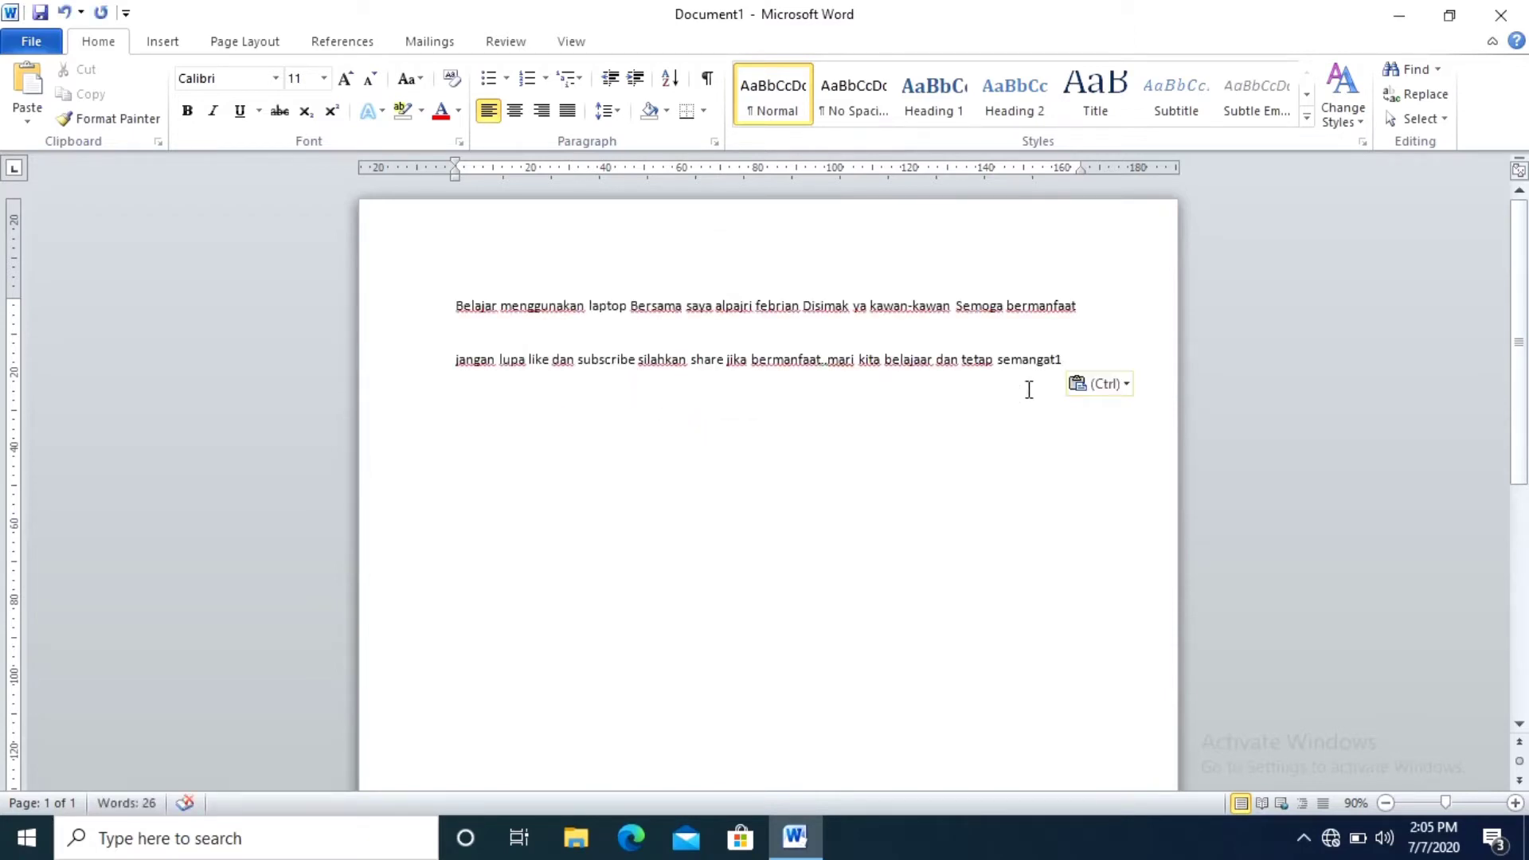
Replace the stray "1" at the end of the pasted text with "dan sukses selalu"
{"action": "key", "text": "BackSpace"}
{"action": "type", "text": "d"}
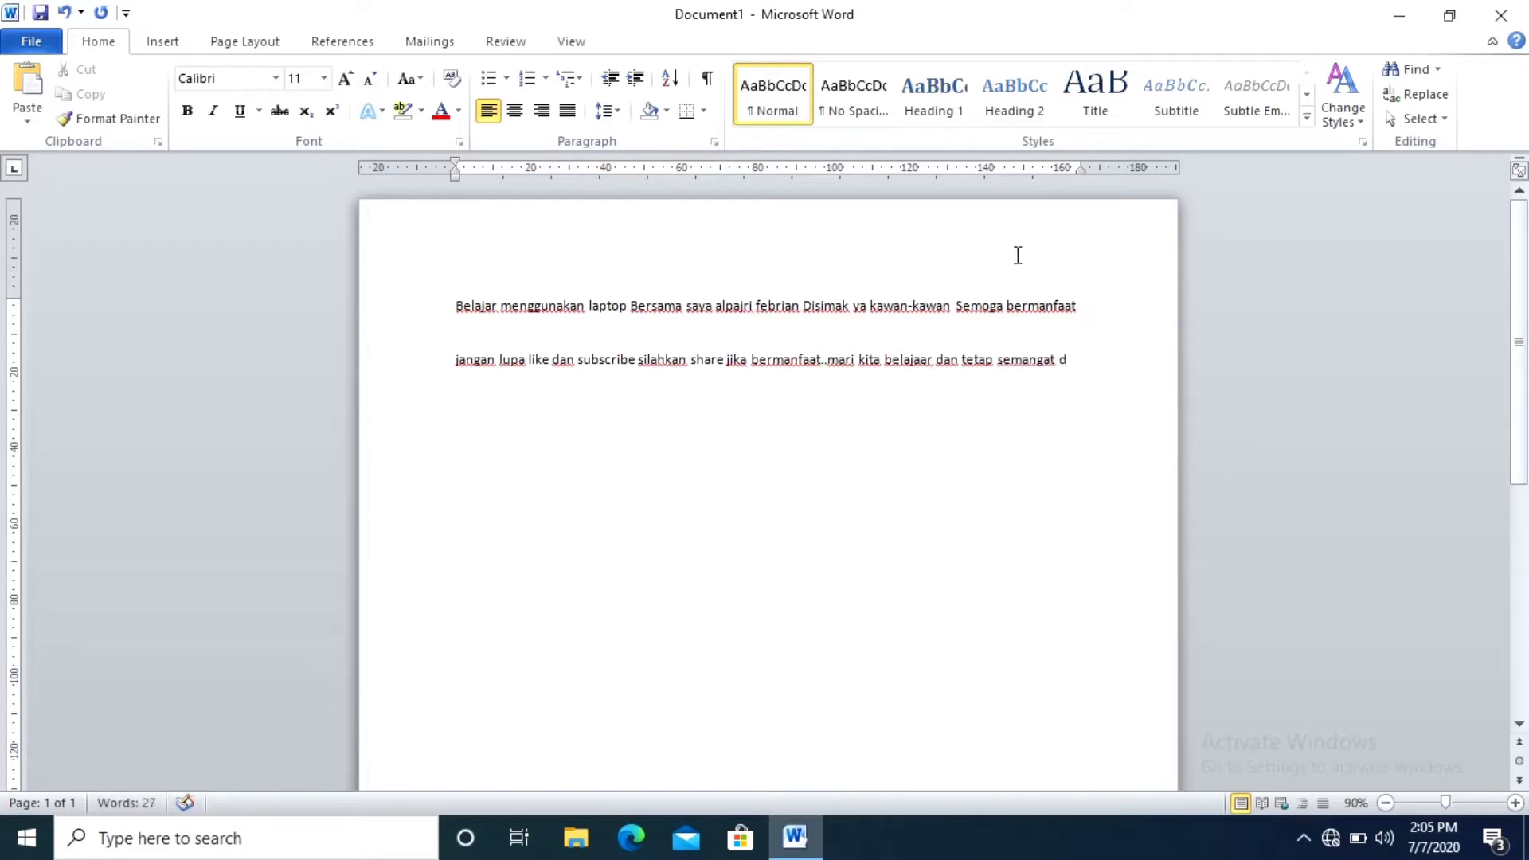
{"action": "type", "text": "an"}
{"action": "key", "text": "Return"}
{"action": "type", "text": "suksea"}
{"action": "key", "text": "BackSpace"}
{"action": "type", "text": "s selalu"}
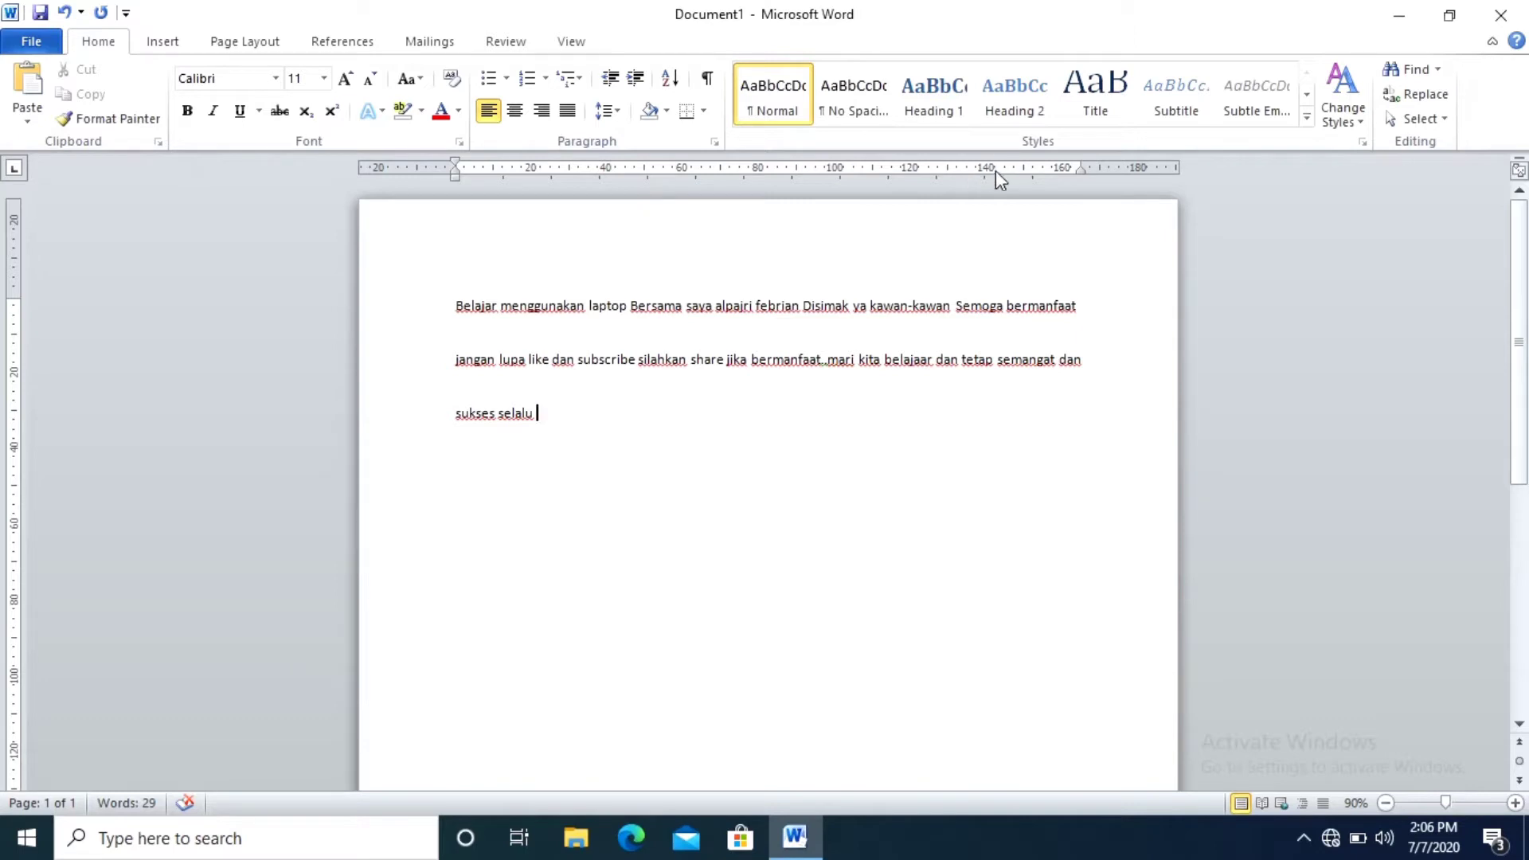
Set the paragraph alignment to Justified and make it the default for all documents based on the Normal template
{"action": "left_click", "coordinate": [714, 144]}
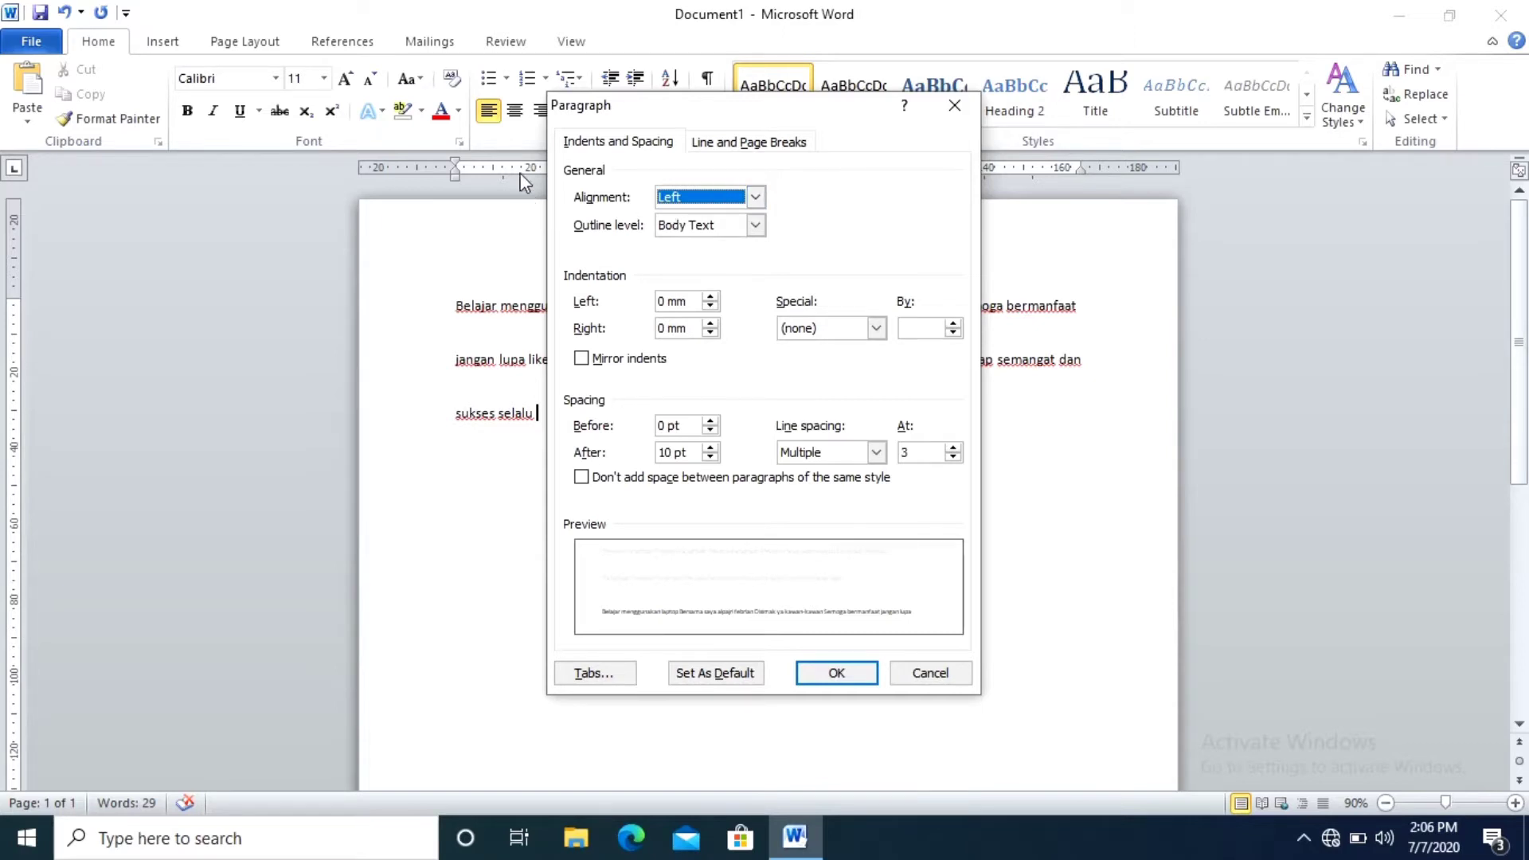
{"action": "left_click", "coordinate": [754, 197]}
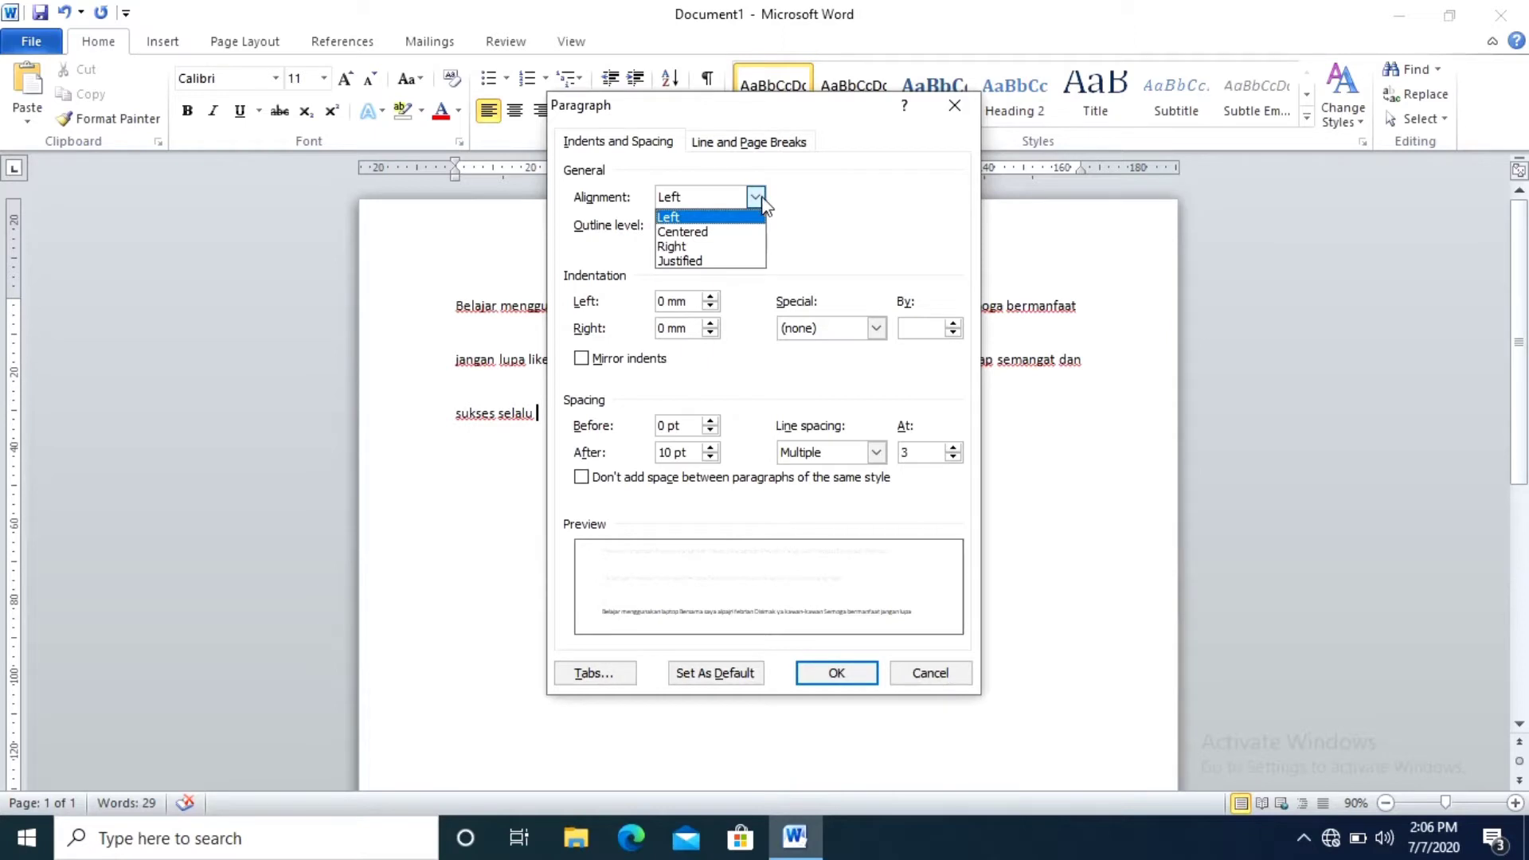
{"action": "left_click", "coordinate": [717, 261]}
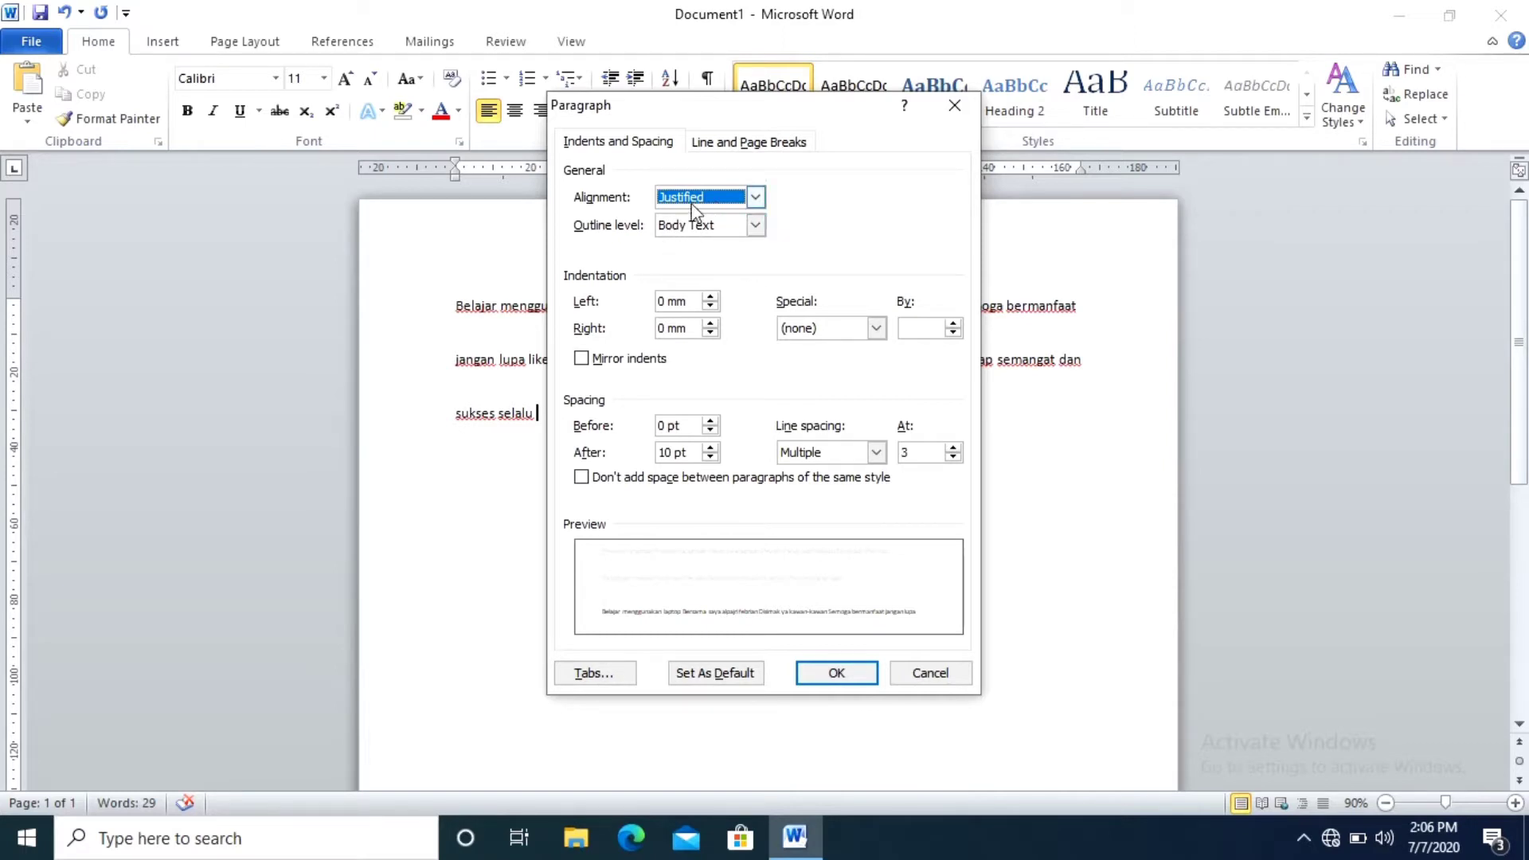
{"action": "left_click", "coordinate": [723, 676]}
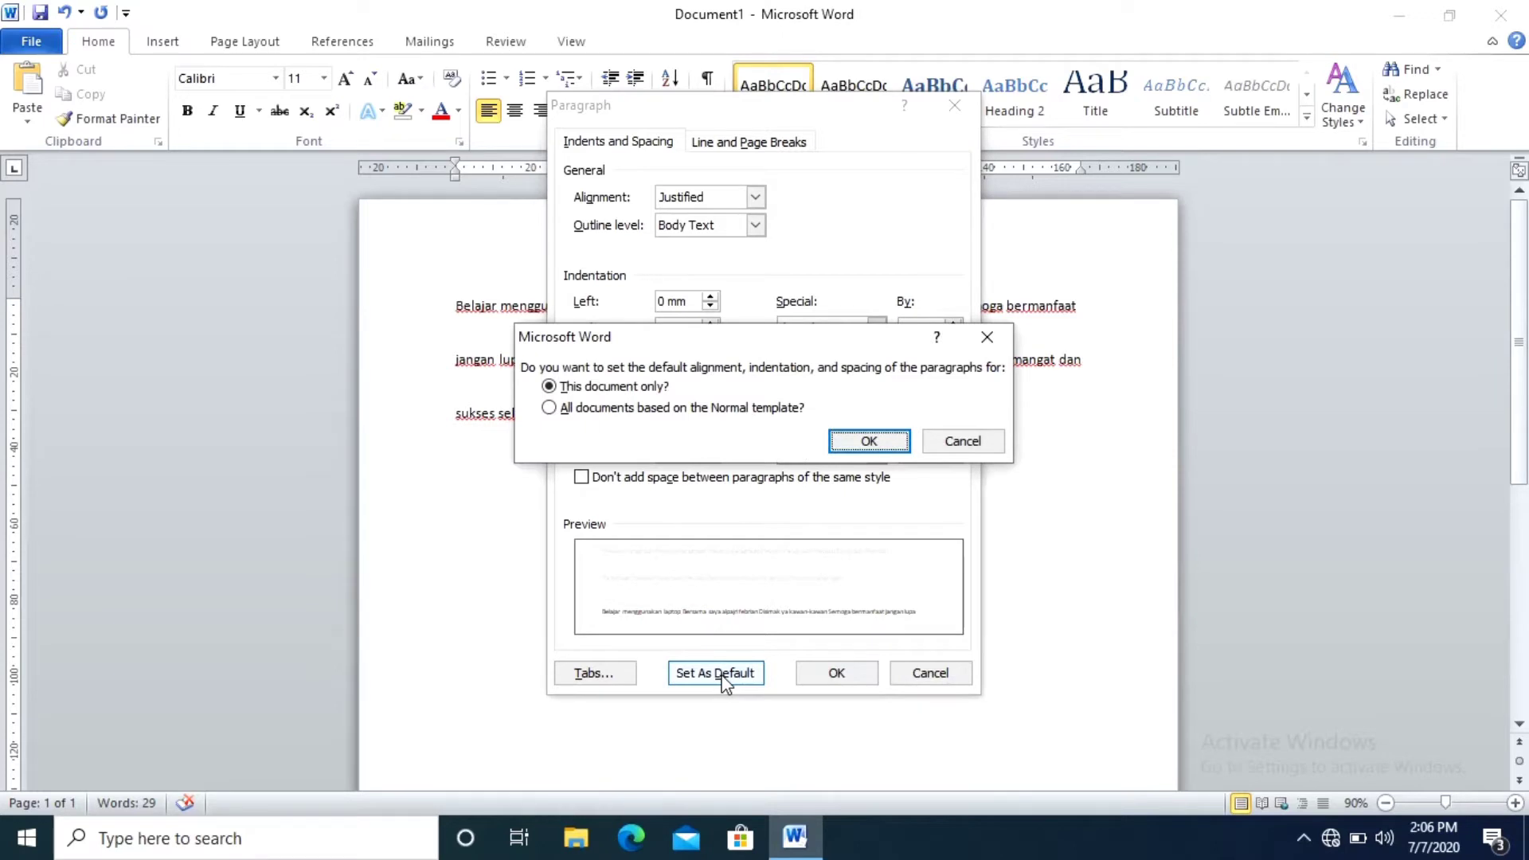
{"action": "left_click", "coordinate": [705, 413]}
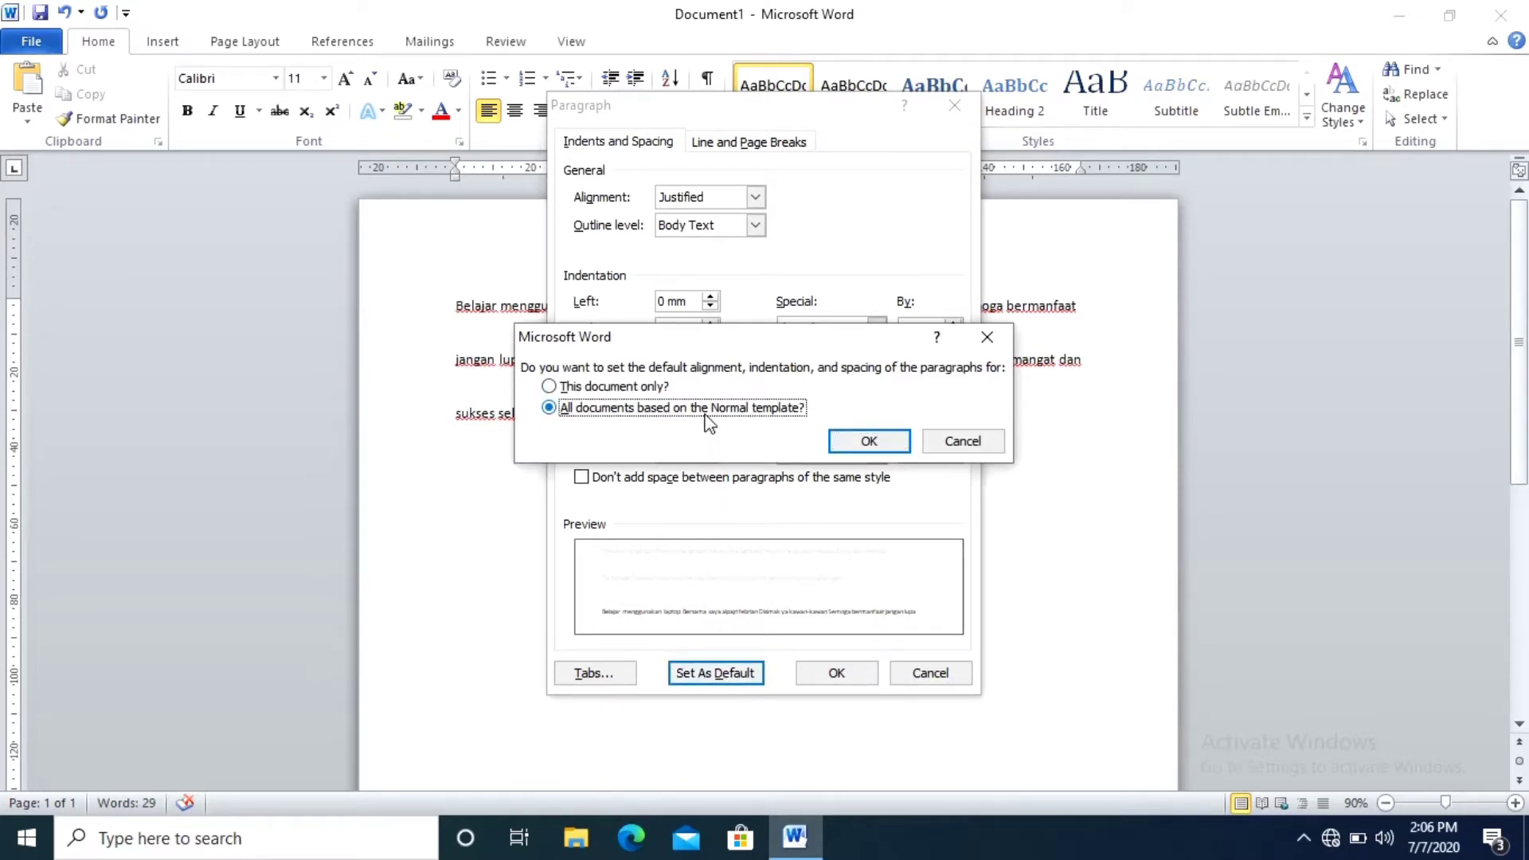
{"action": "left_click", "coordinate": [850, 443]}
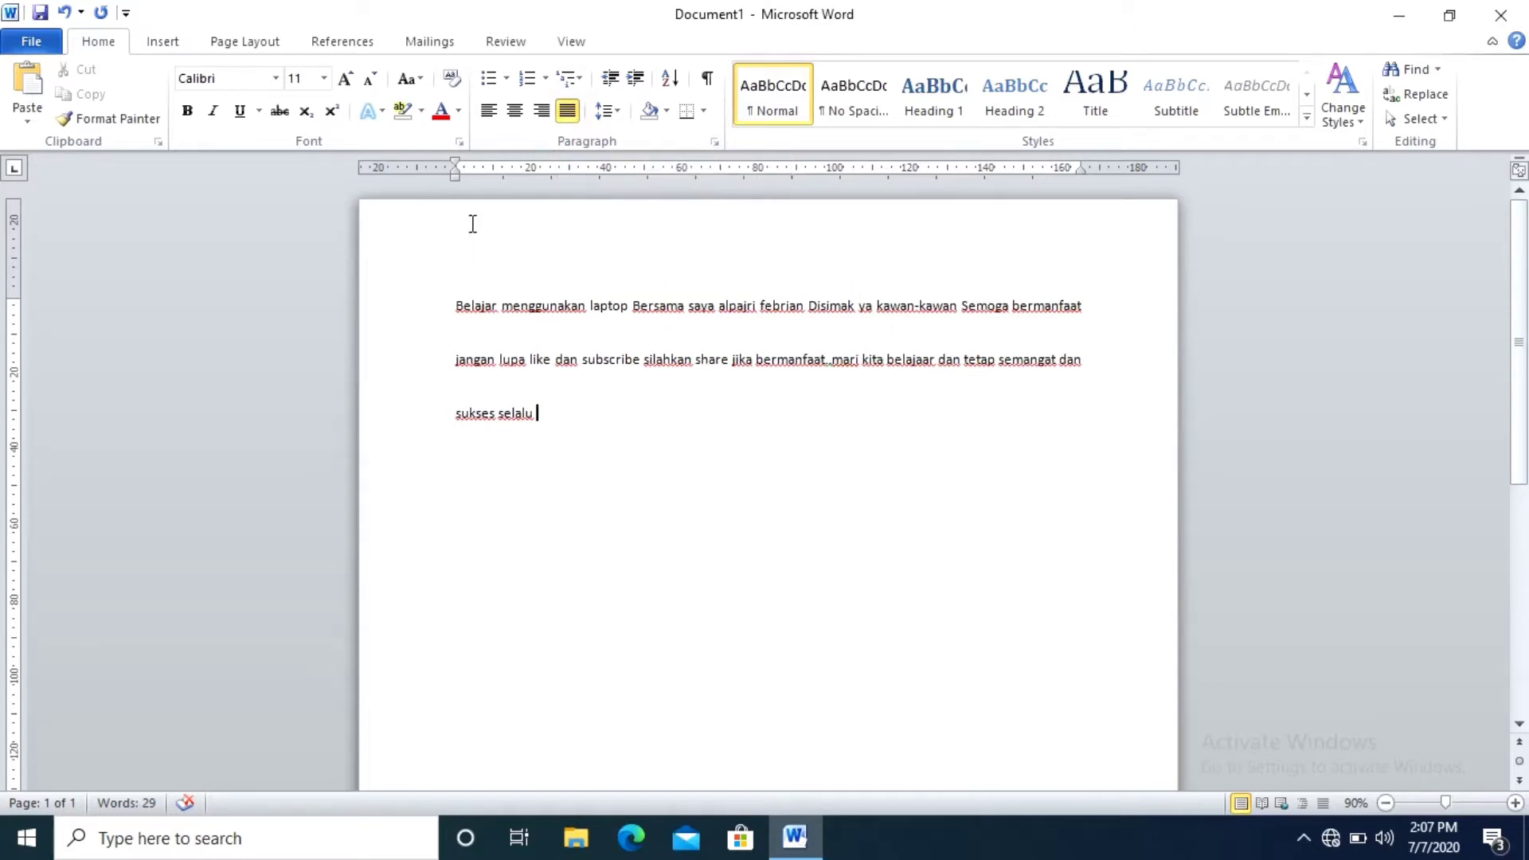
{"action": "left_click_drag", "start_coordinate": [460, 305], "coordinate": [894, 669]}
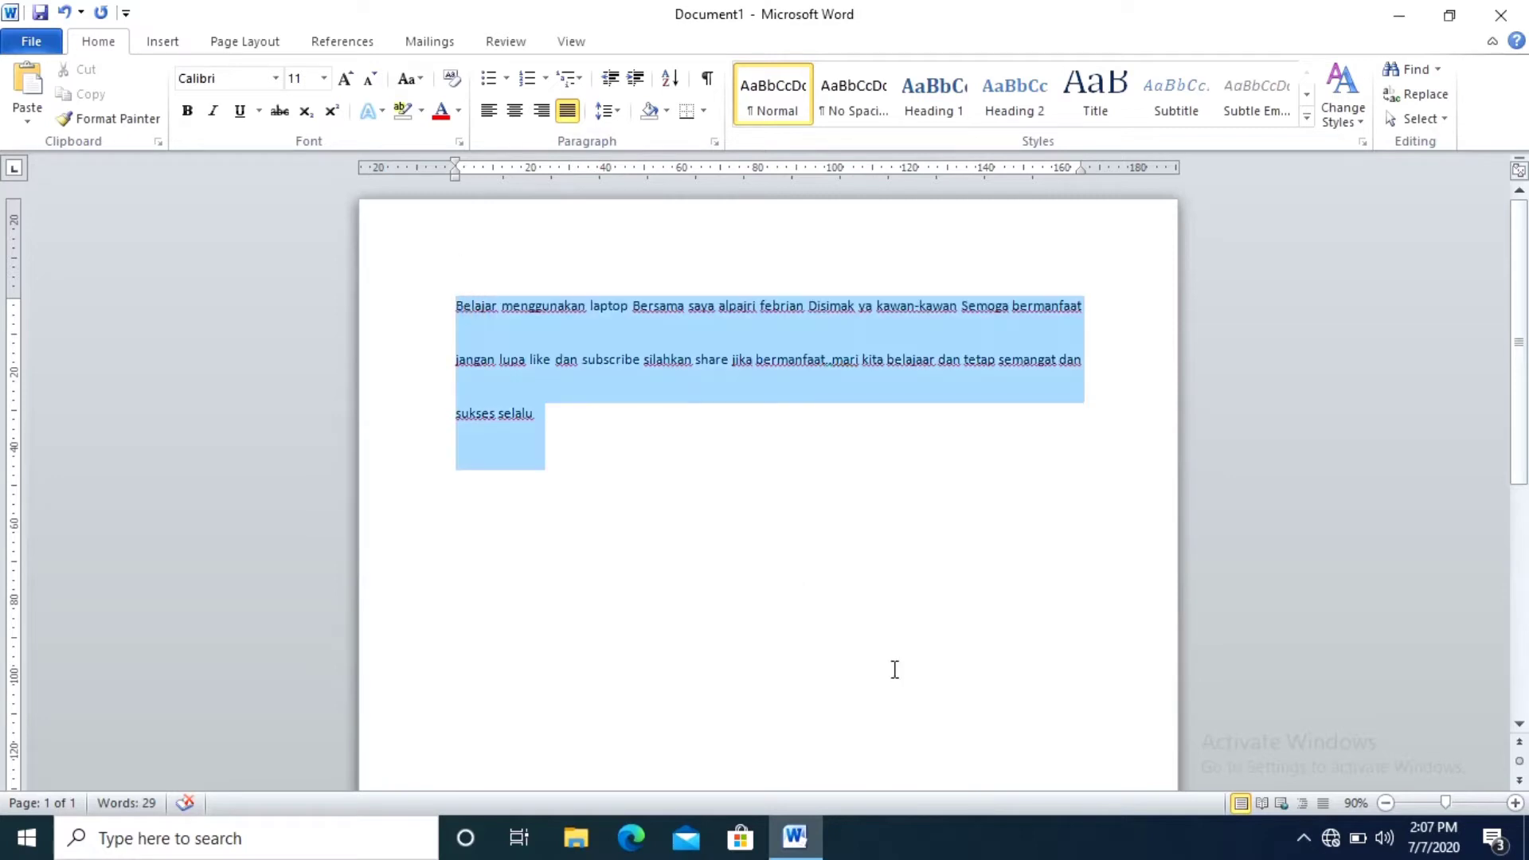
{"action": "left_click", "coordinate": [1015, 495]}
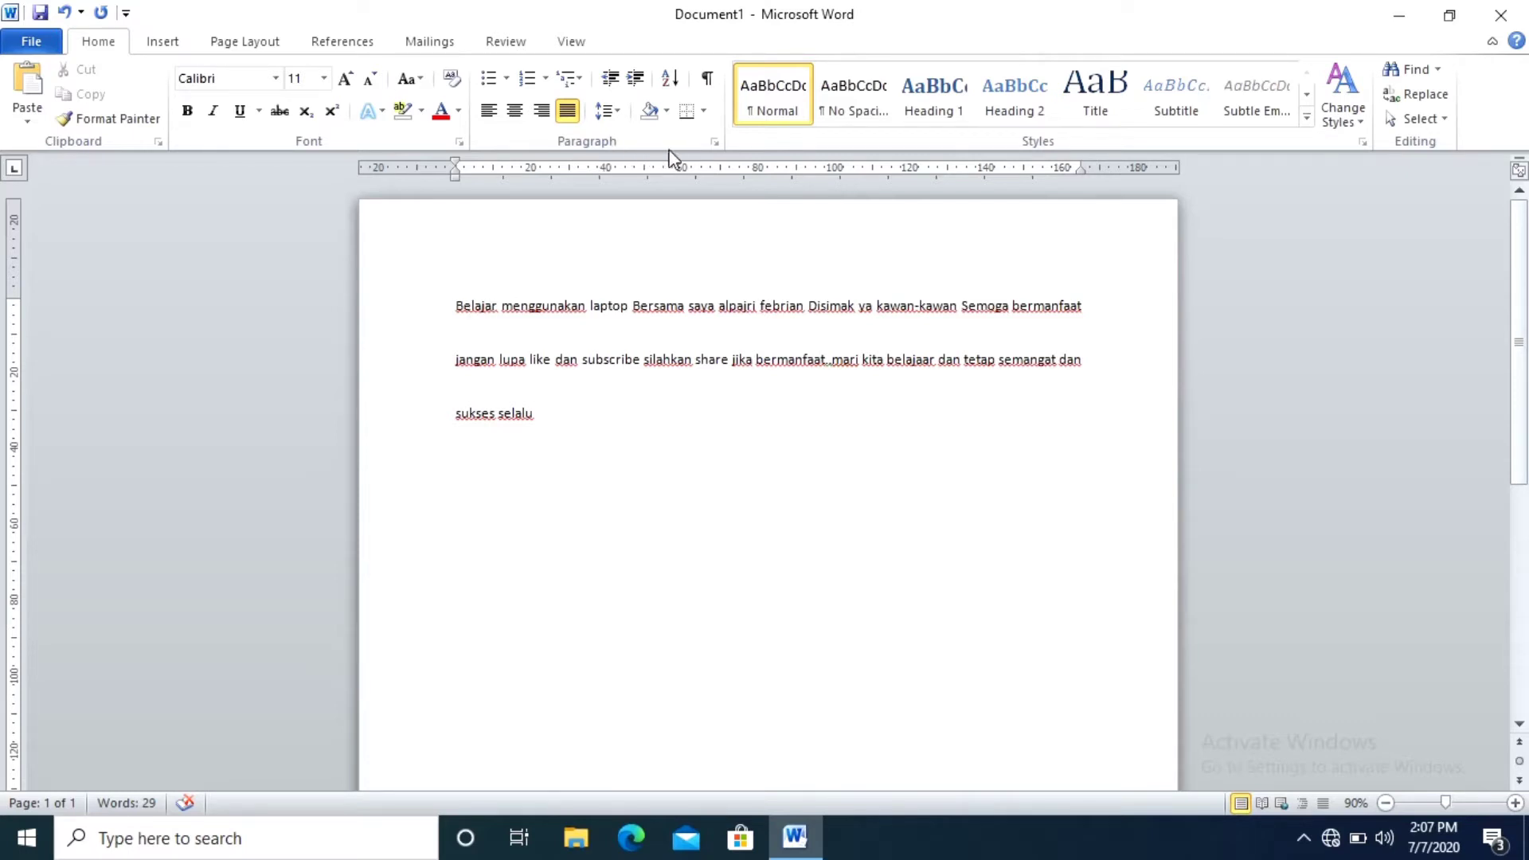
Set the paragraph's spacing after to 0 pt in the paragraph settings
{"action": "left_click", "coordinate": [714, 142]}
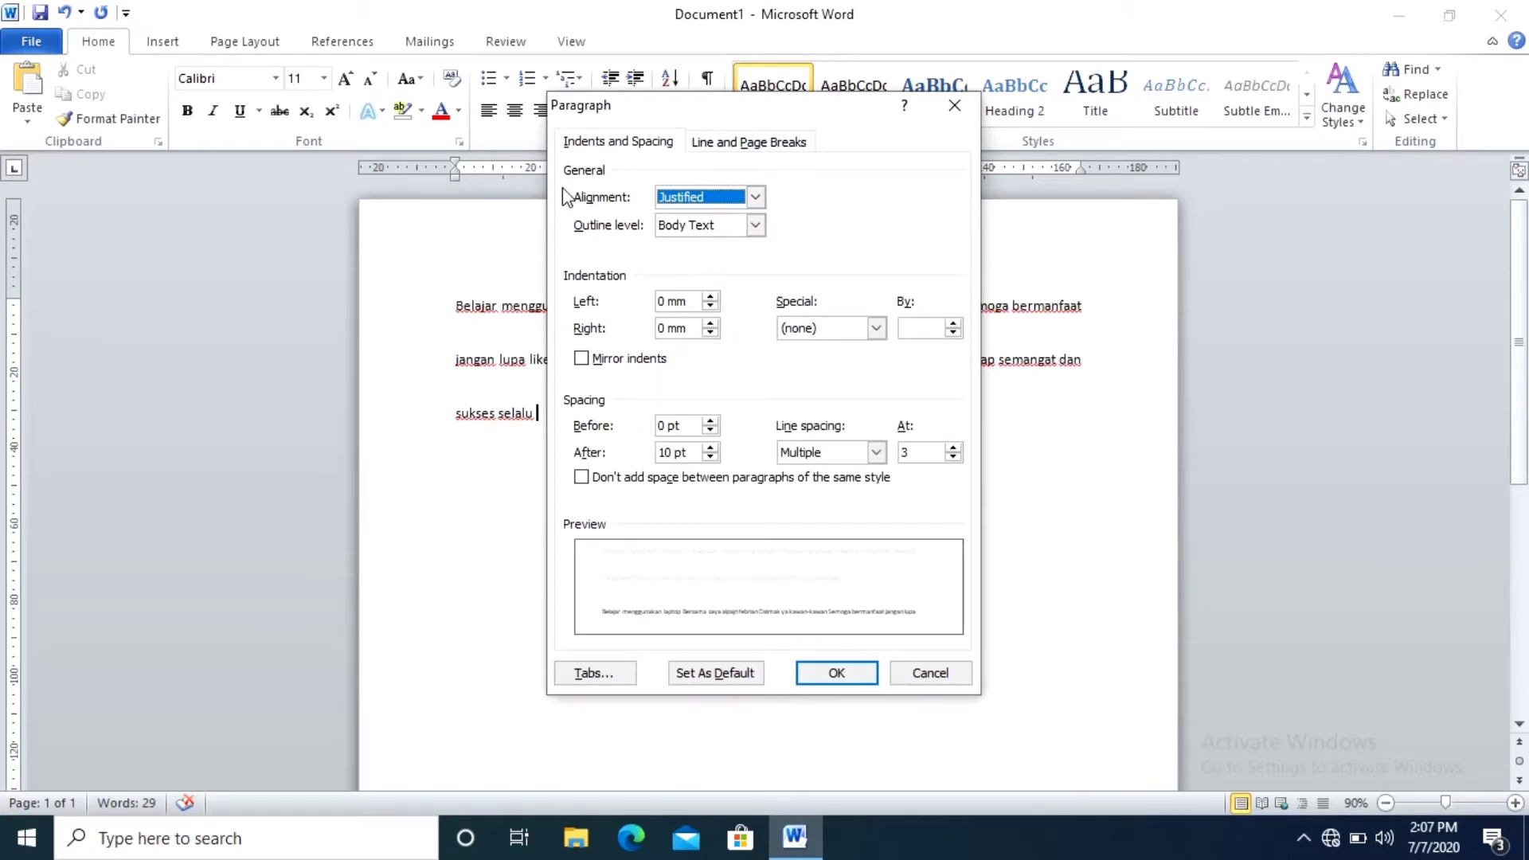
{"action": "left_click", "coordinate": [665, 454]}
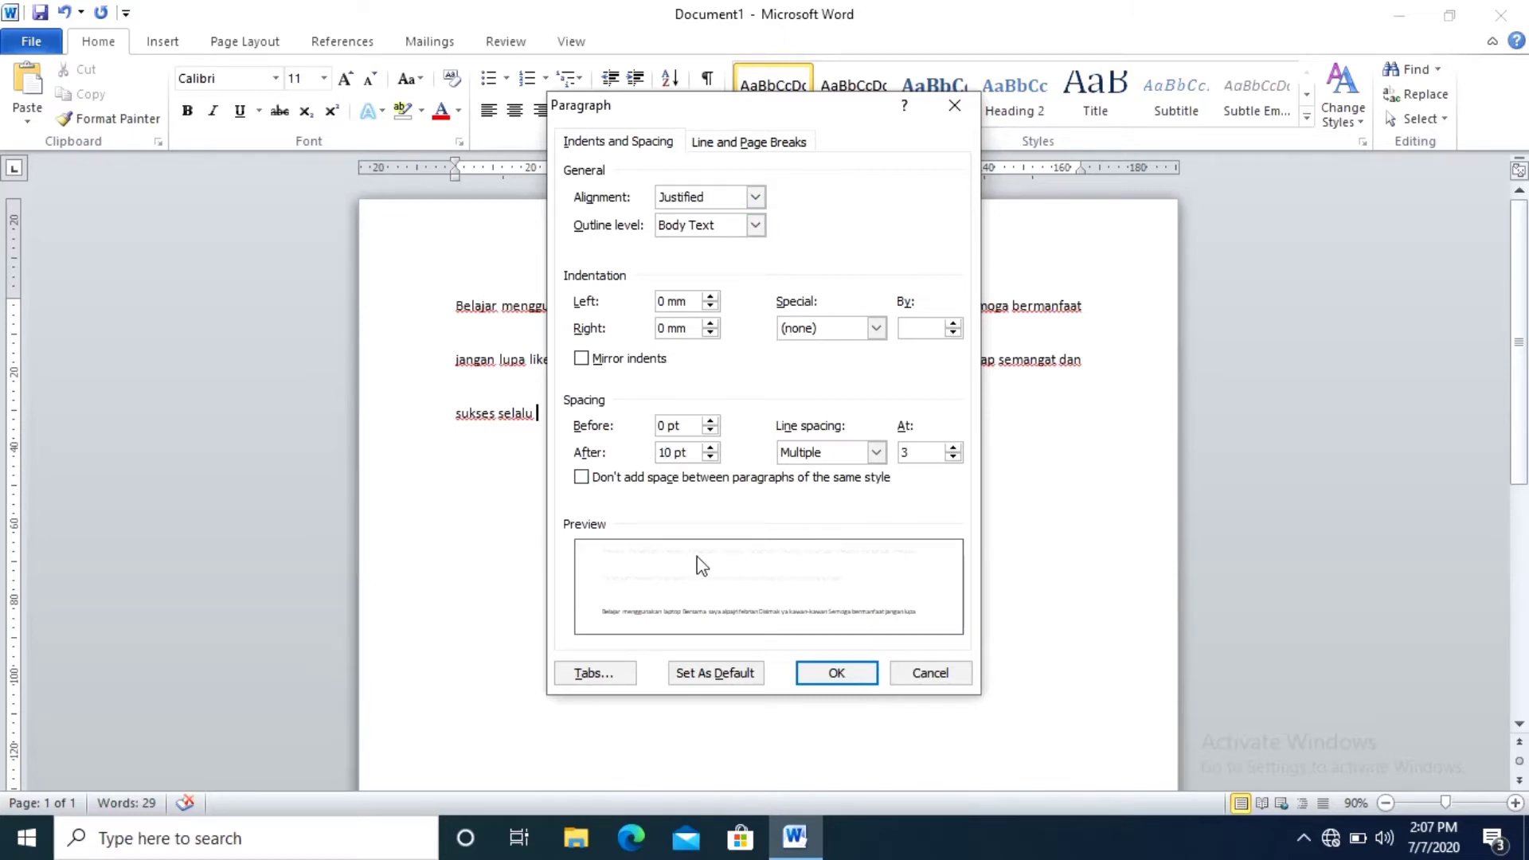
{"action": "key", "text": "BackSpace"}
Set the paragraph's line spacing to 1.5 lines
{"action": "left_click", "coordinate": [921, 459]}
{"action": "left_click", "coordinate": [950, 458]}
{"action": "left_click", "coordinate": [951, 458]}
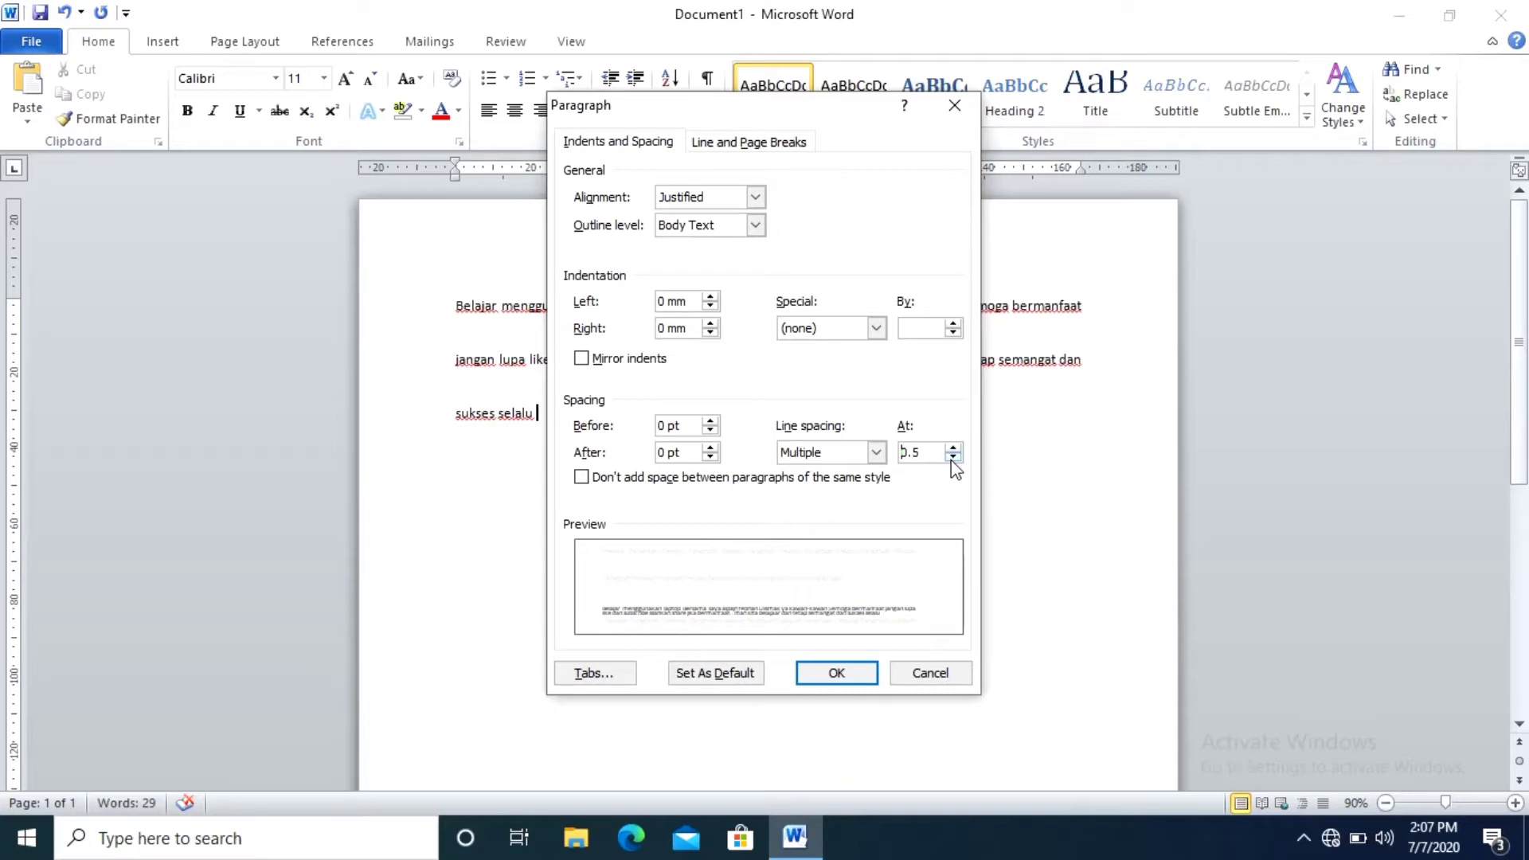
{"action": "left_click", "coordinate": [952, 447]}
{"action": "left_click", "coordinate": [952, 447]}
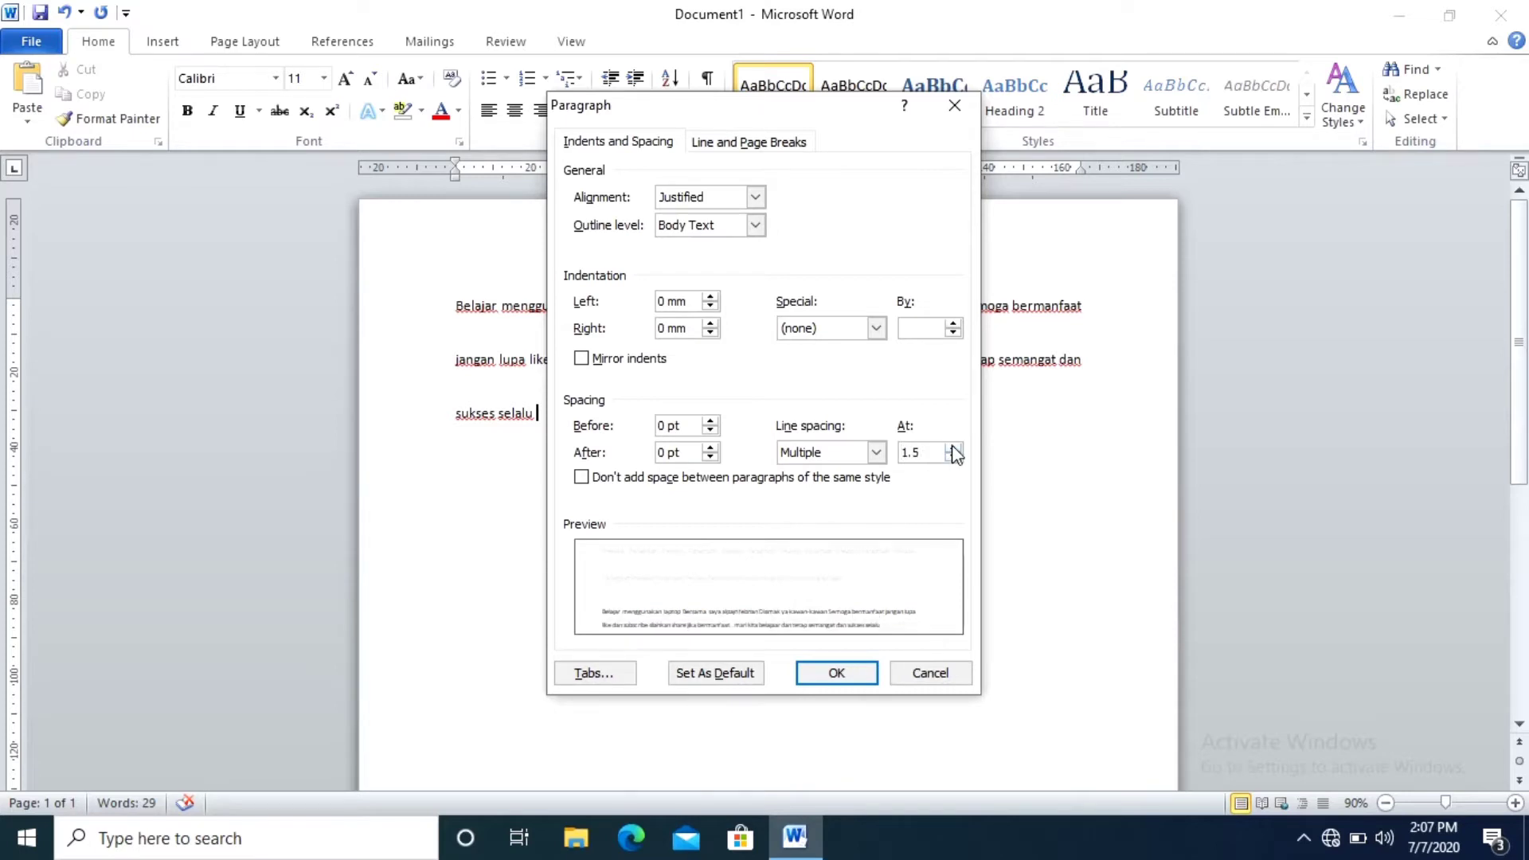
{"action": "left_click", "coordinate": [875, 451]}
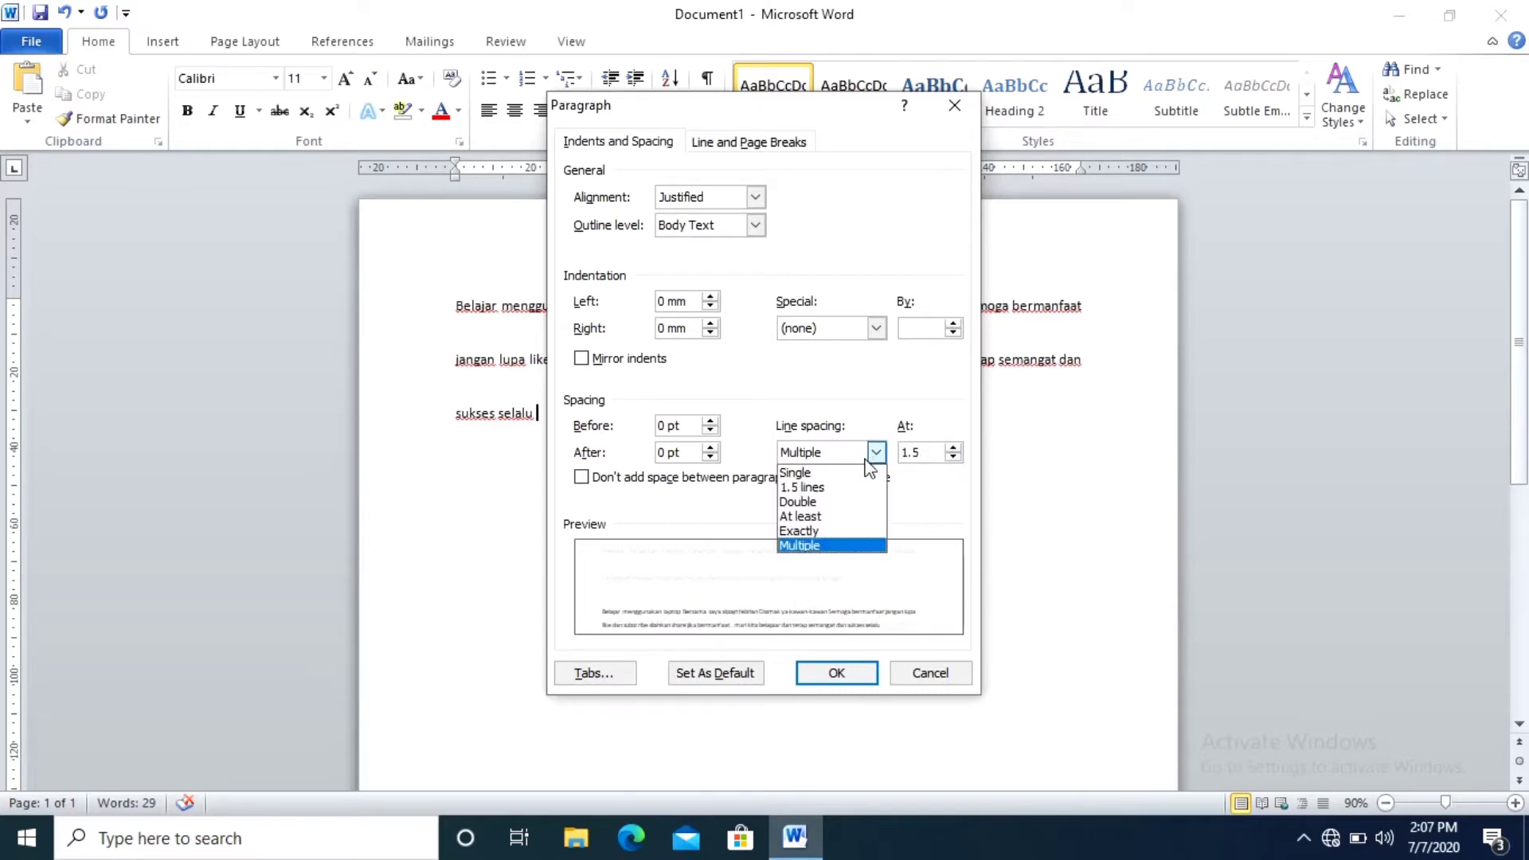
{"action": "left_click", "coordinate": [844, 486]}
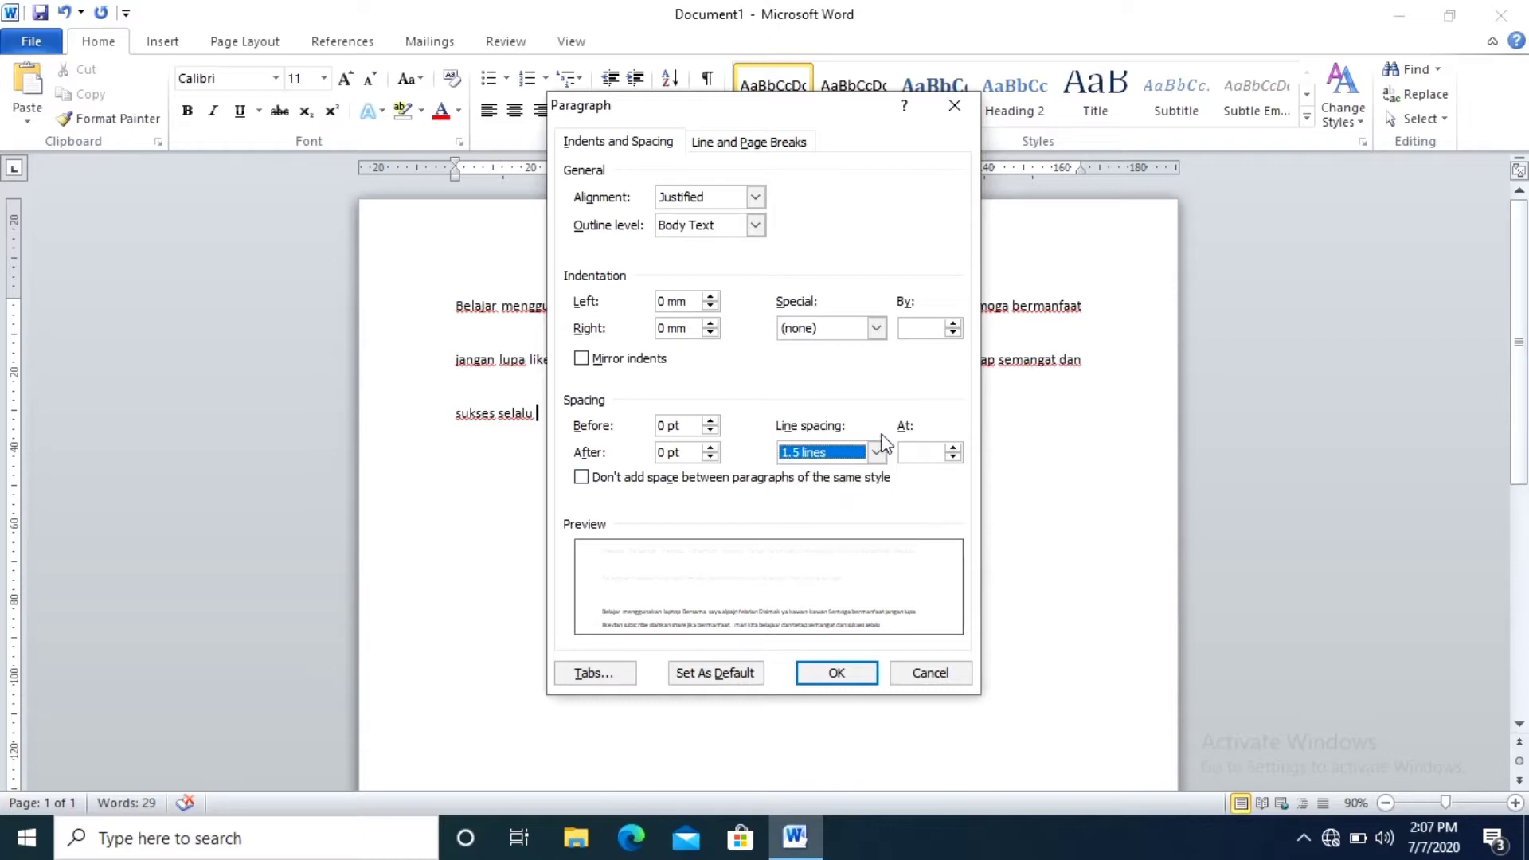
Set the line spacing to Single and make the paragraph settings the default for all documents based on the Normal template
{"action": "left_click", "coordinate": [878, 450]}
{"action": "left_click", "coordinate": [865, 466]}
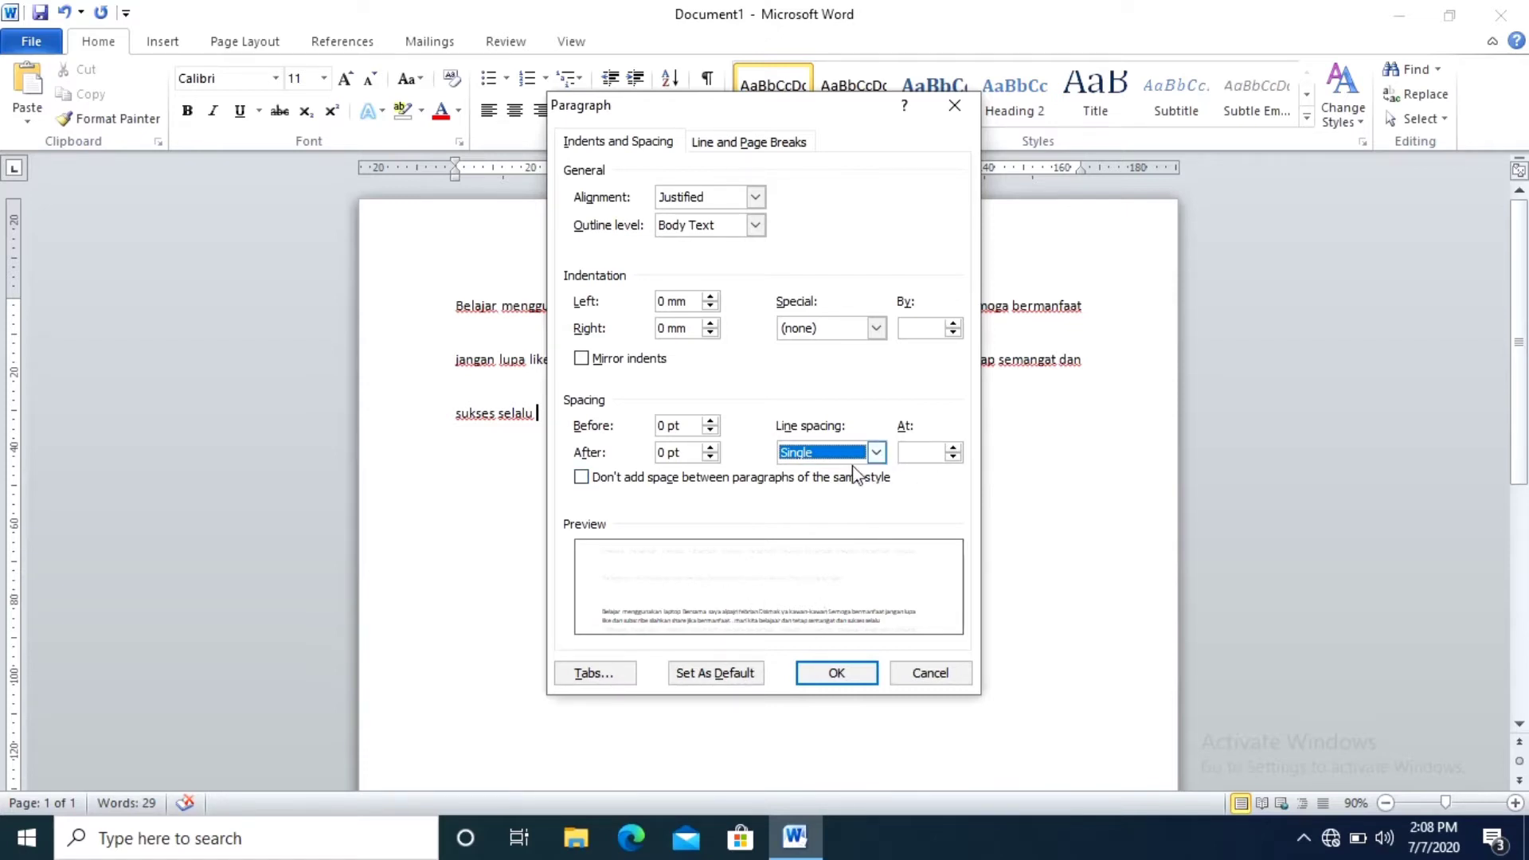
{"action": "left_click", "coordinate": [875, 452]}
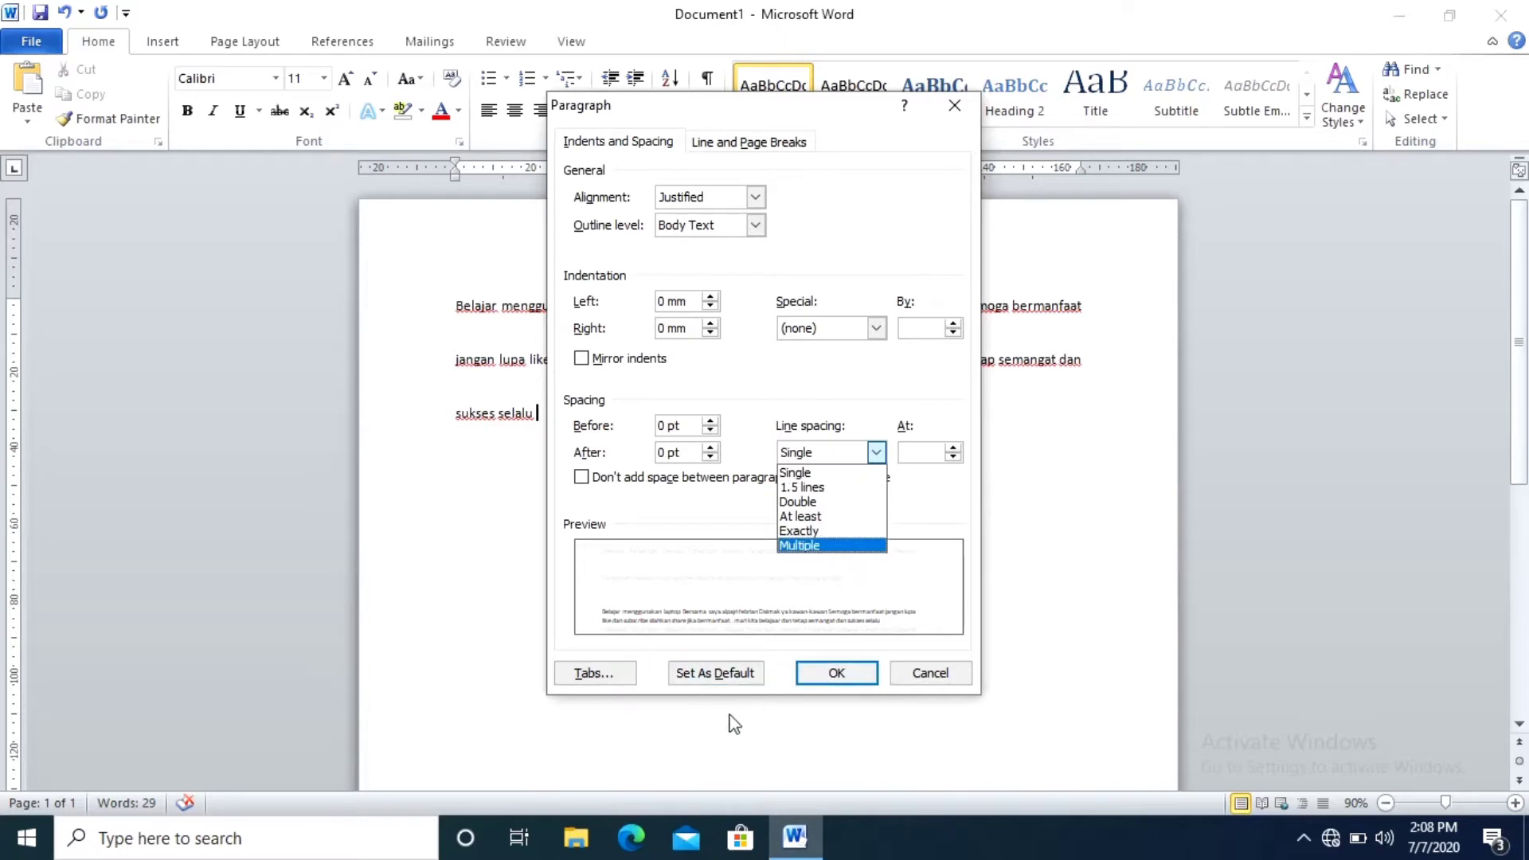
{"action": "left_click", "coordinate": [943, 504]}
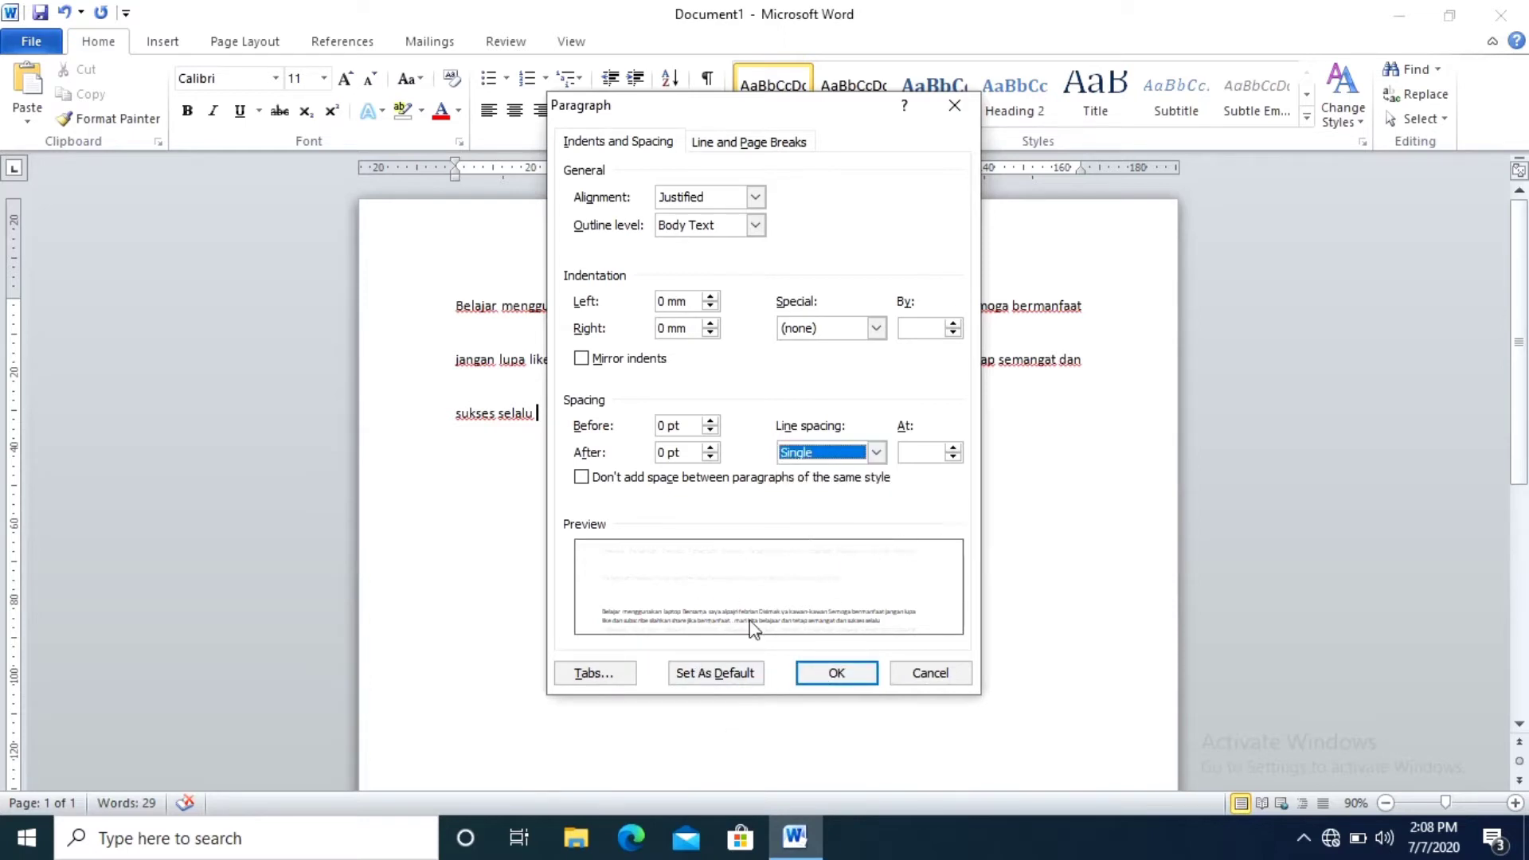
{"action": "left_click", "coordinate": [711, 687]}
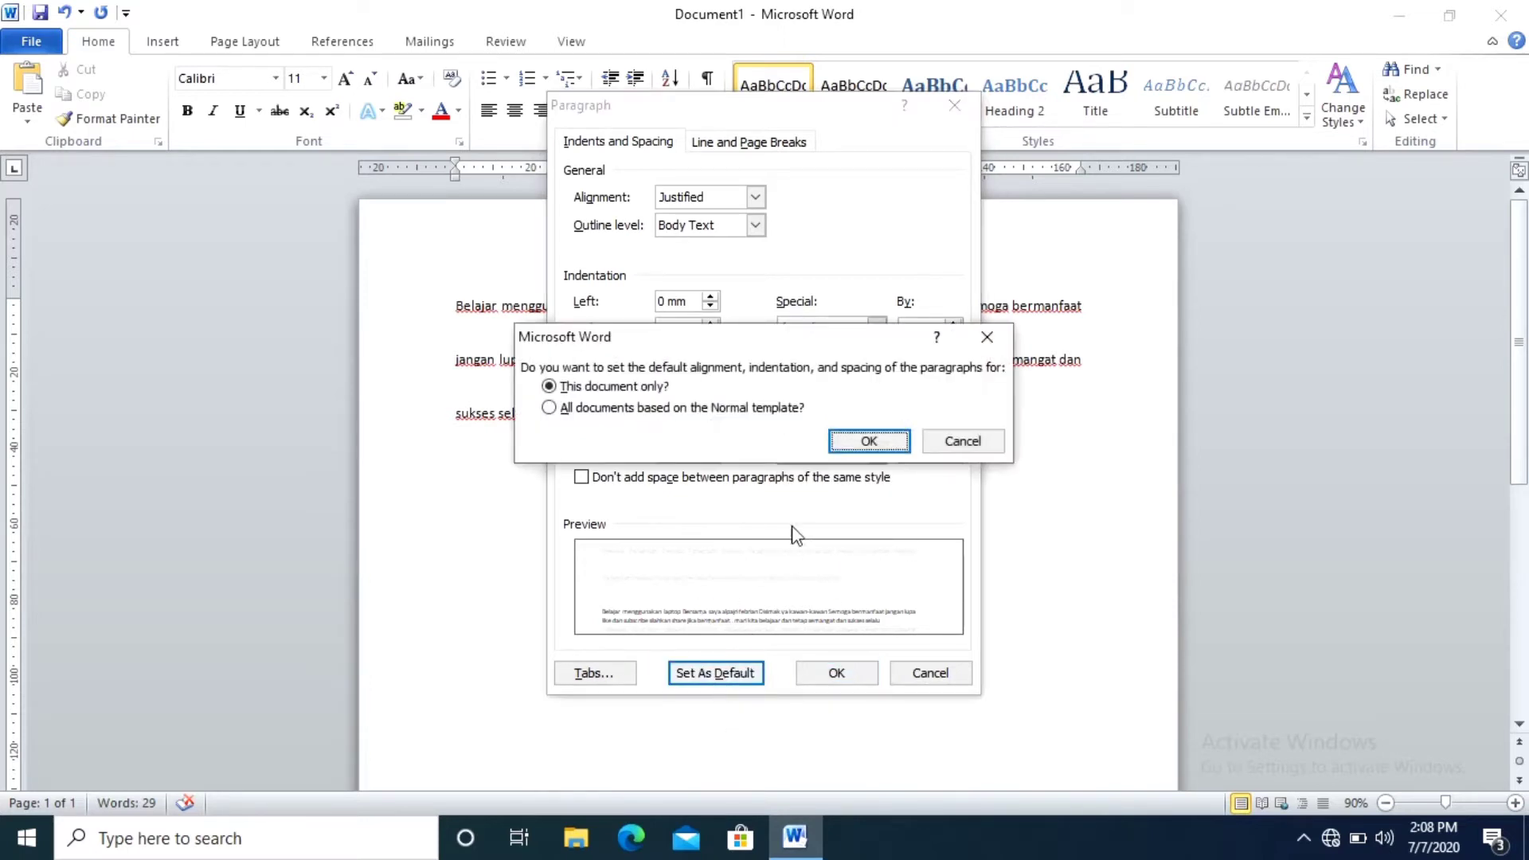
{"action": "left_click", "coordinate": [754, 410]}
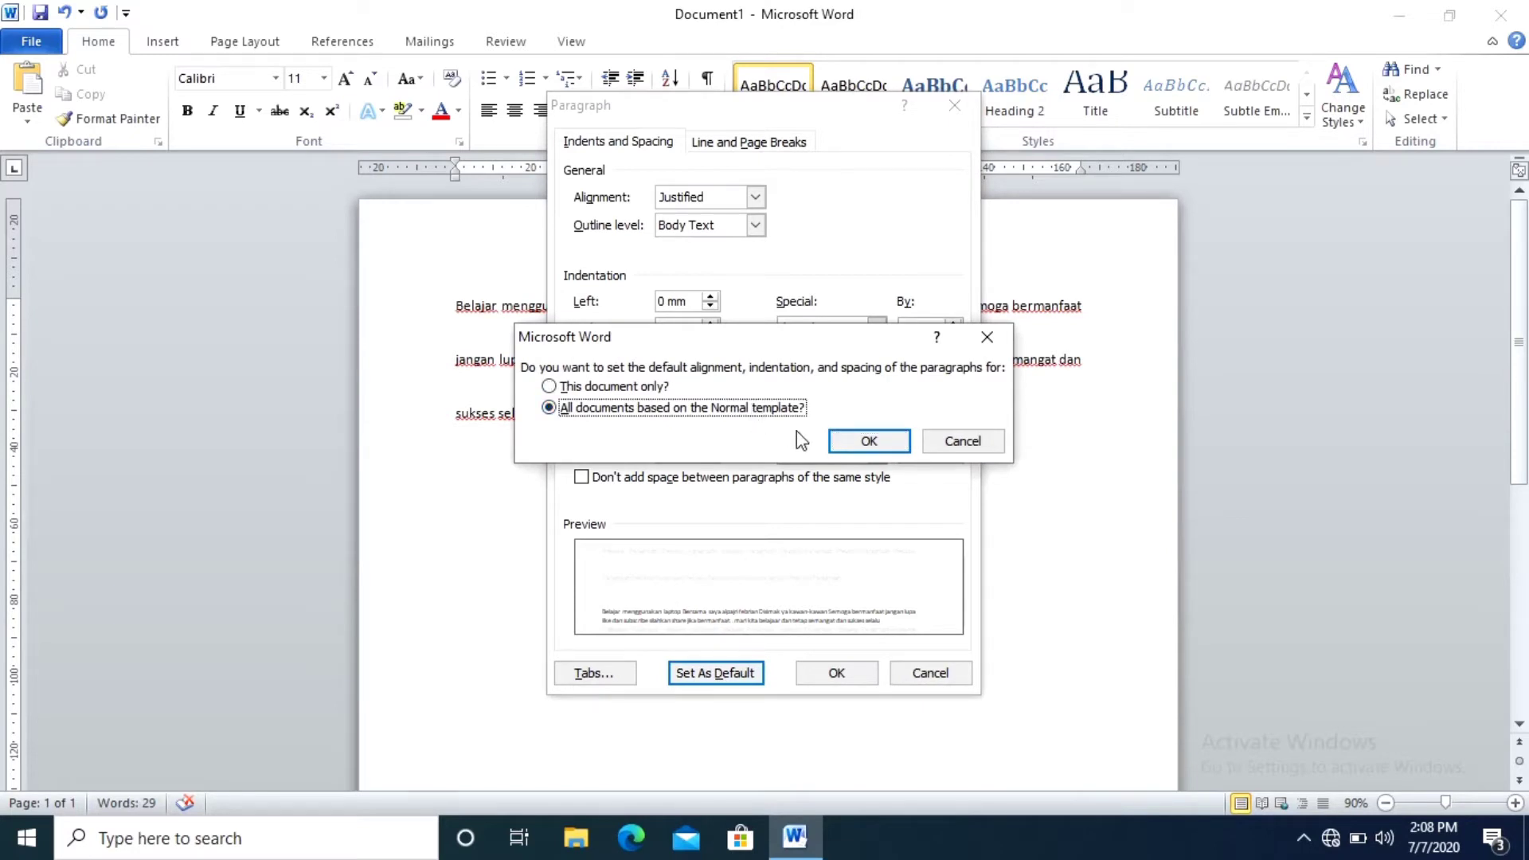
{"action": "left_click", "coordinate": [867, 444]}
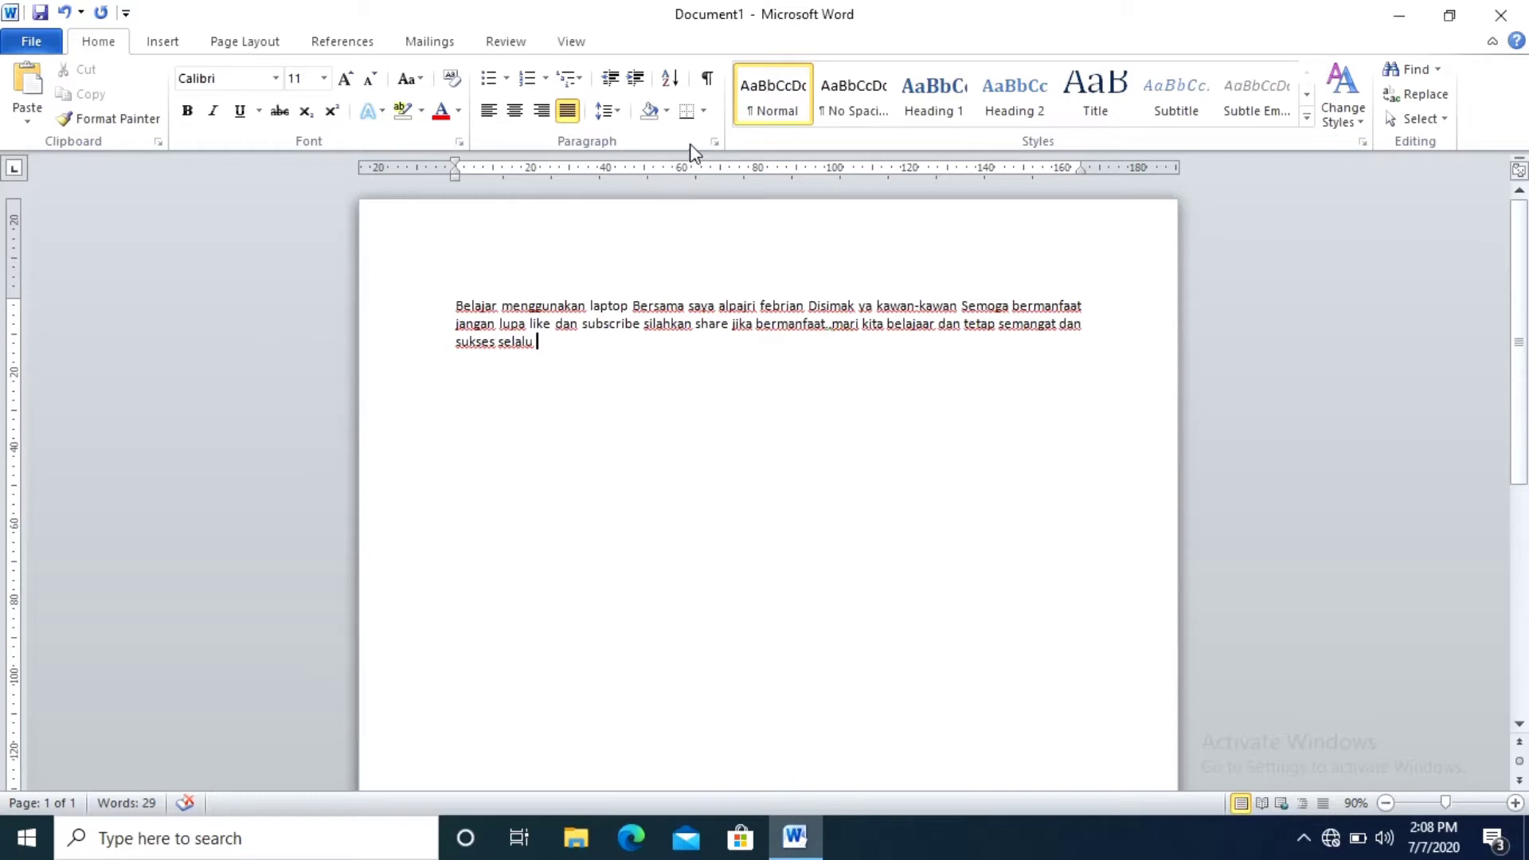
Examine the font settings and the lists of available fonts and font sizes
{"action": "left_click", "coordinate": [459, 144]}
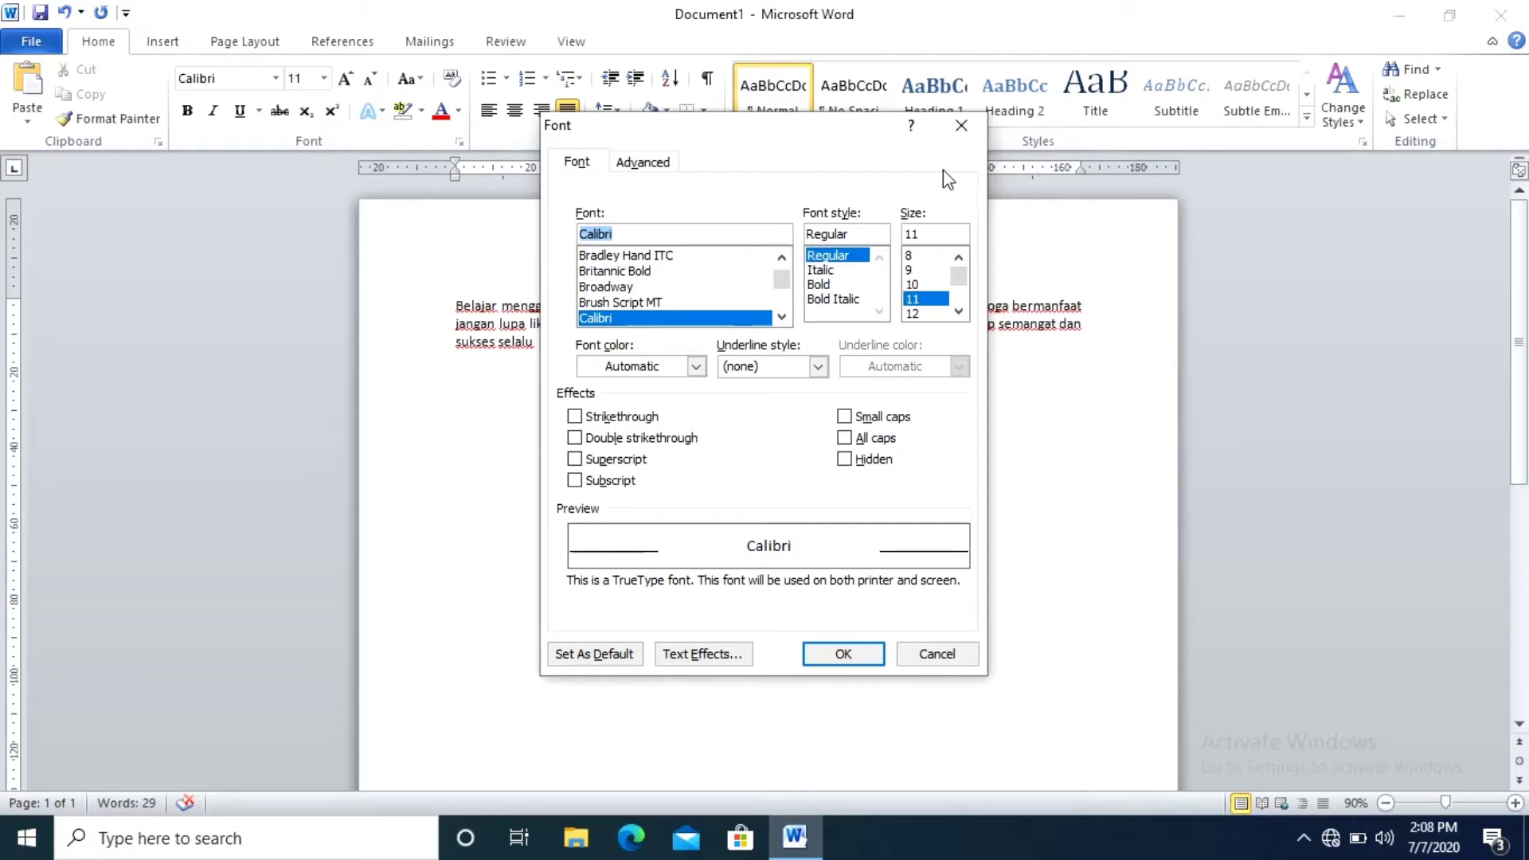
{"action": "left_click", "coordinate": [959, 127]}
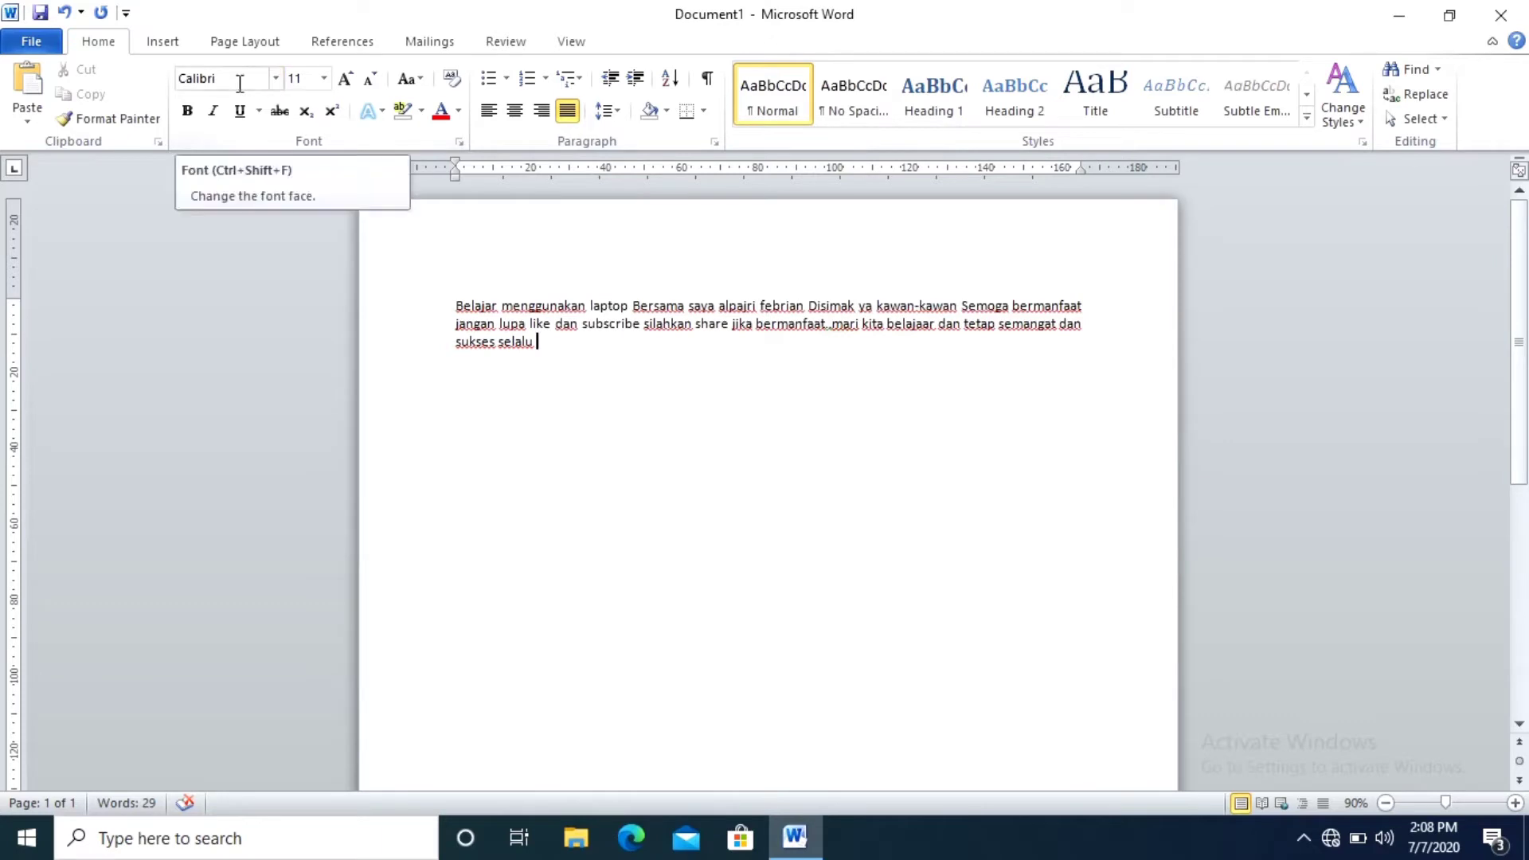
{"action": "left_click", "coordinate": [275, 79]}
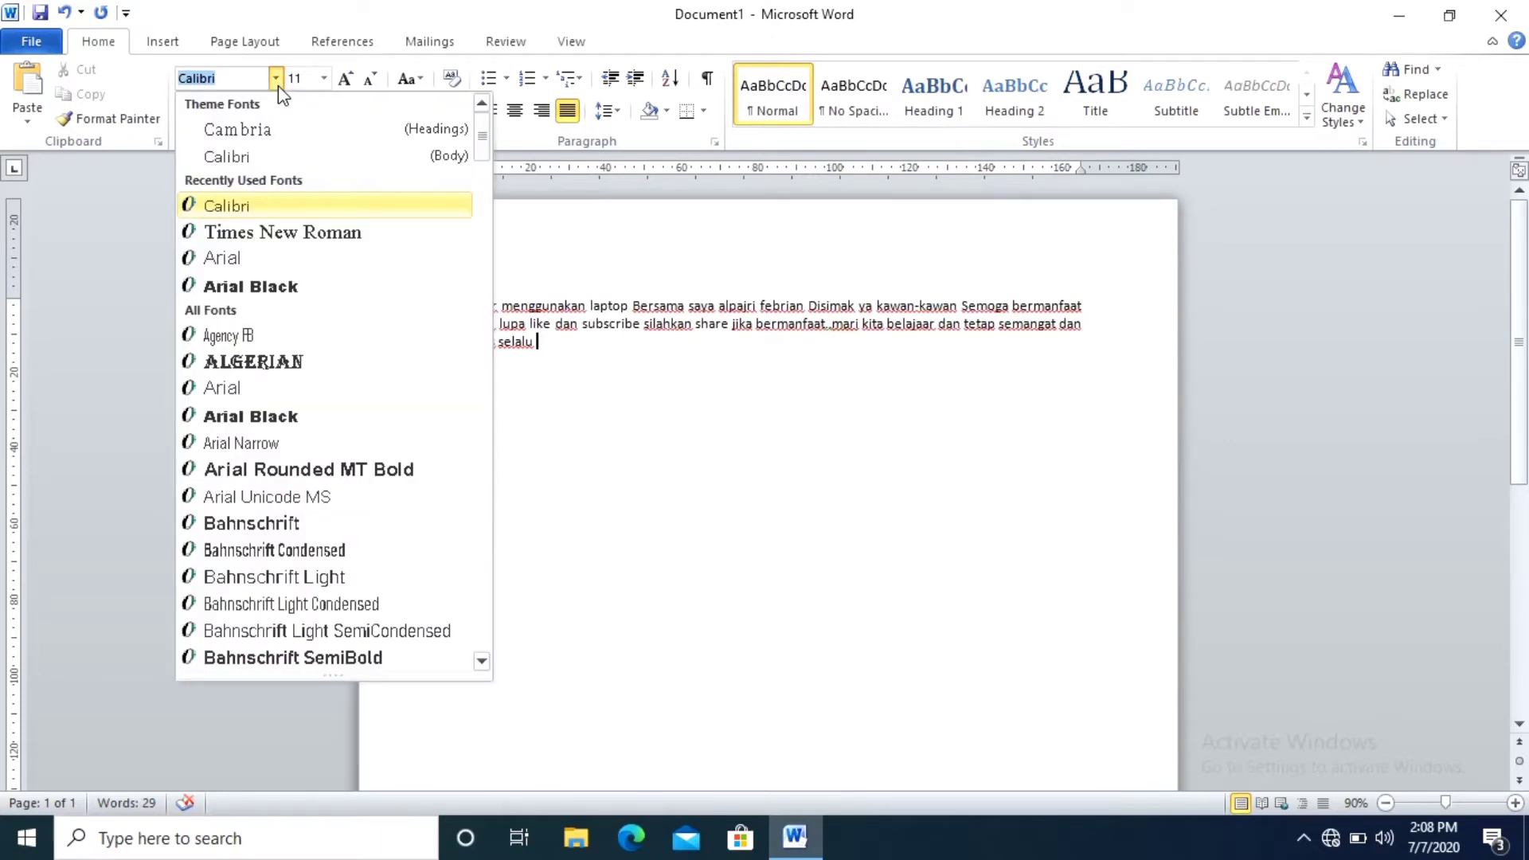
{"action": "left_click", "coordinate": [279, 88]}
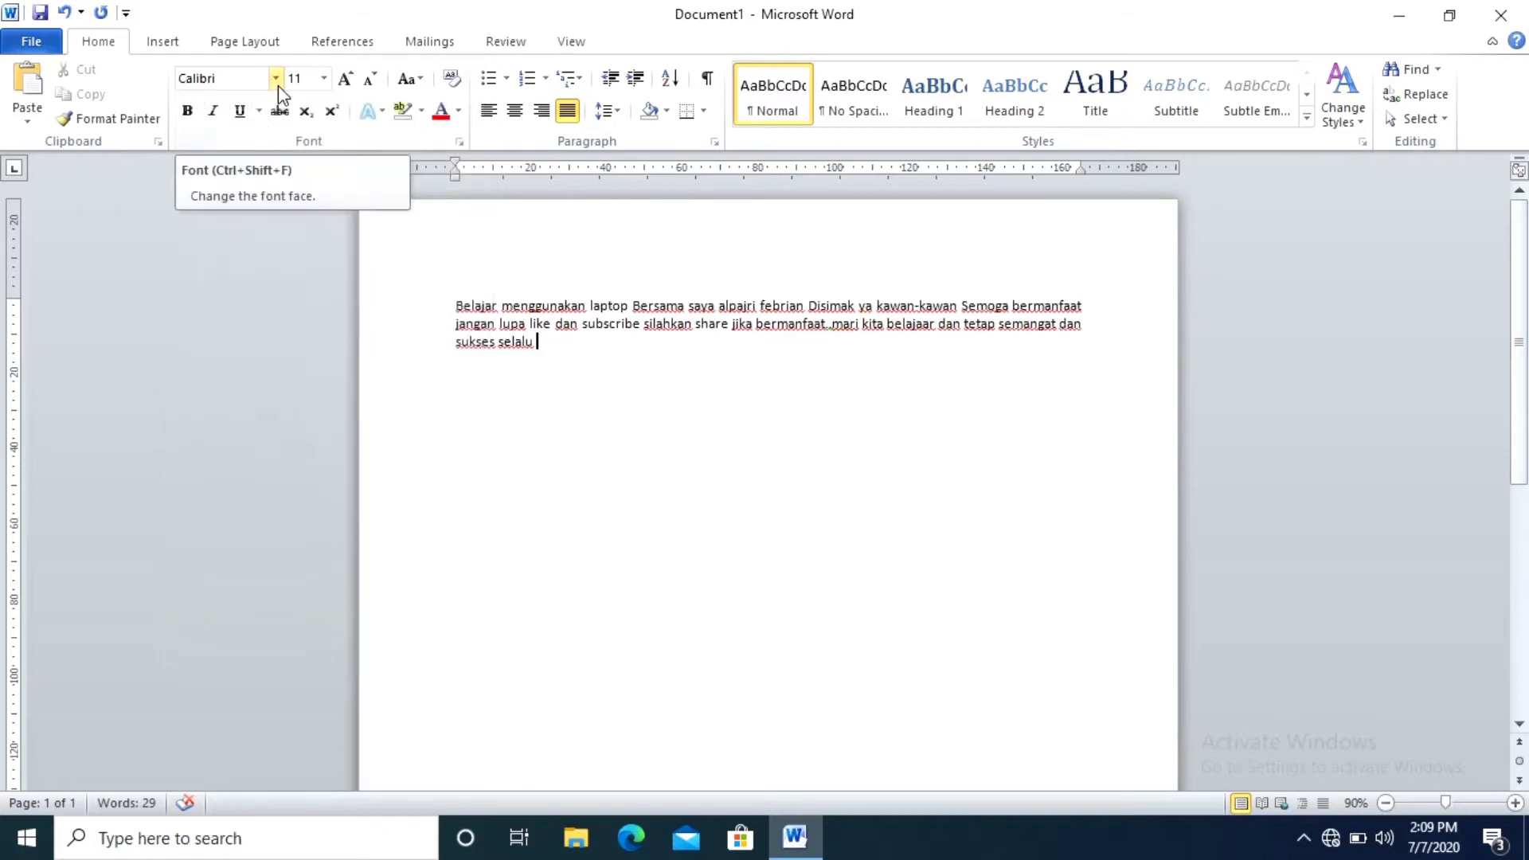
{"action": "left_click", "coordinate": [276, 80]}
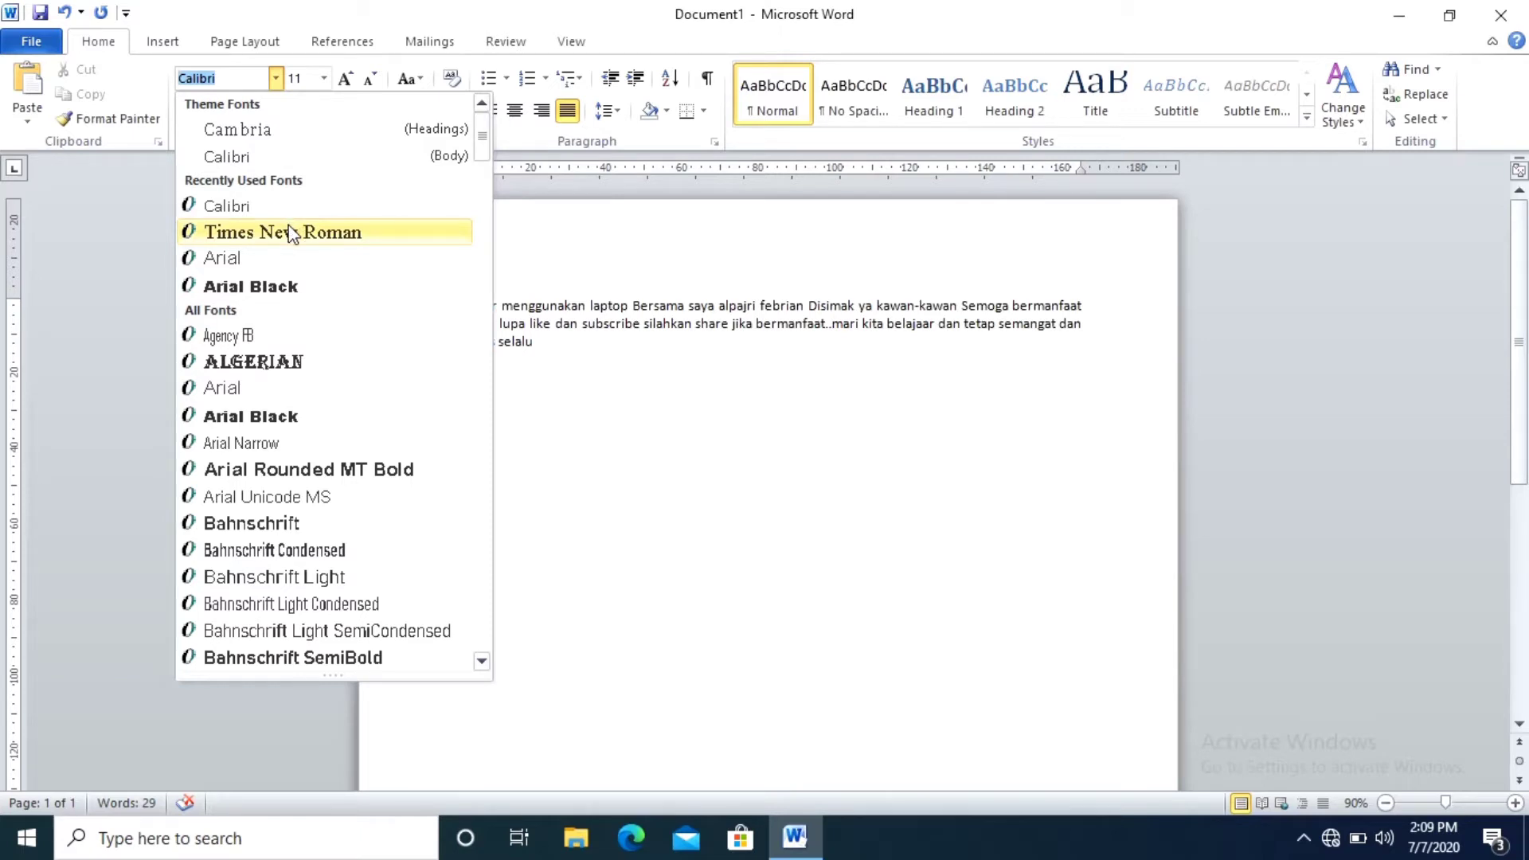
{"action": "left_click", "coordinate": [324, 78]}
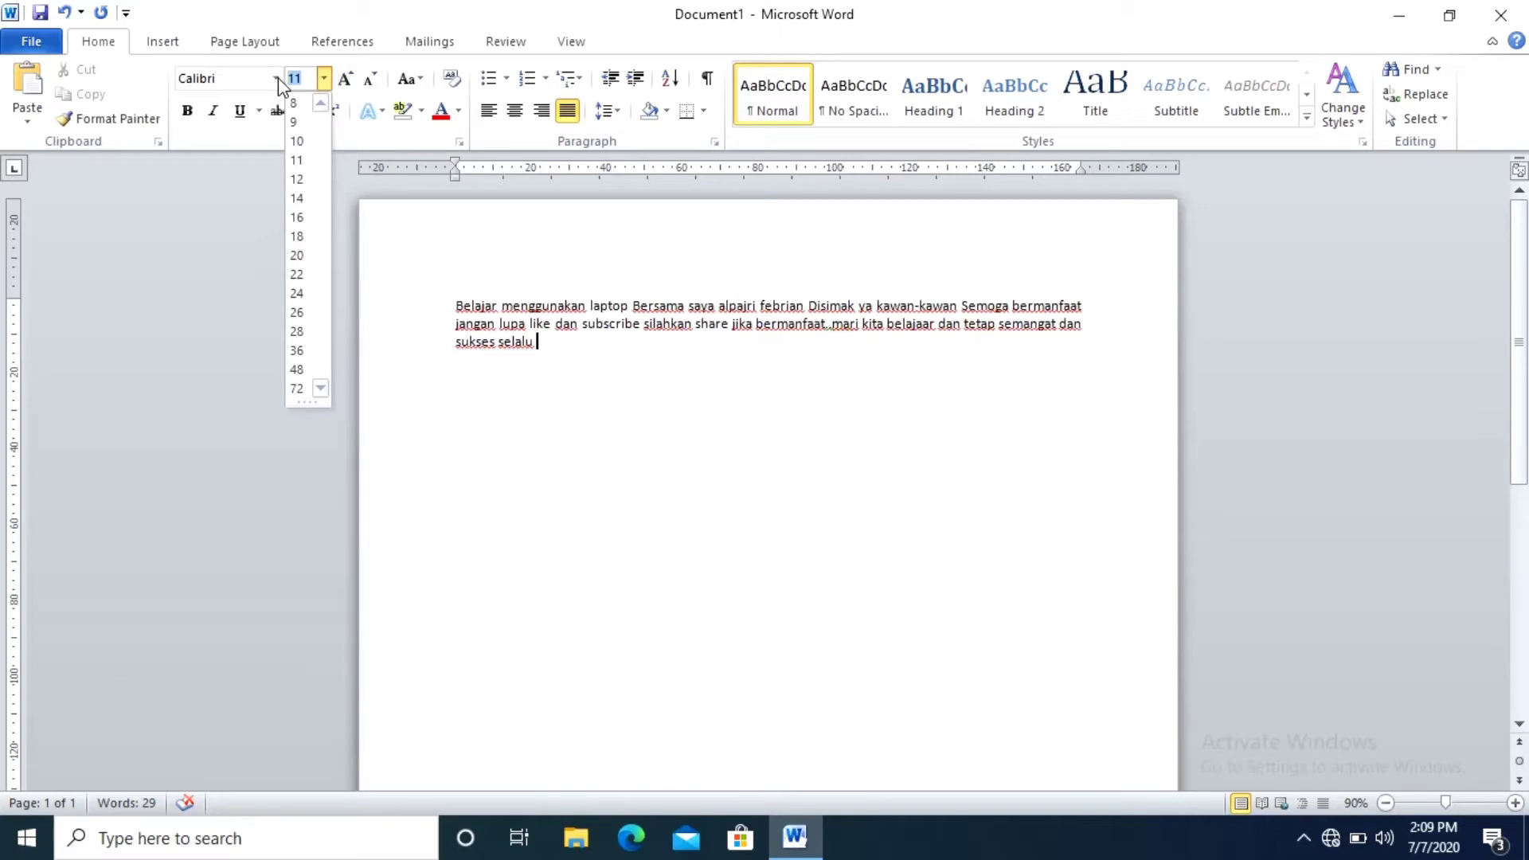
{"action": "left_click", "coordinate": [494, 331]}
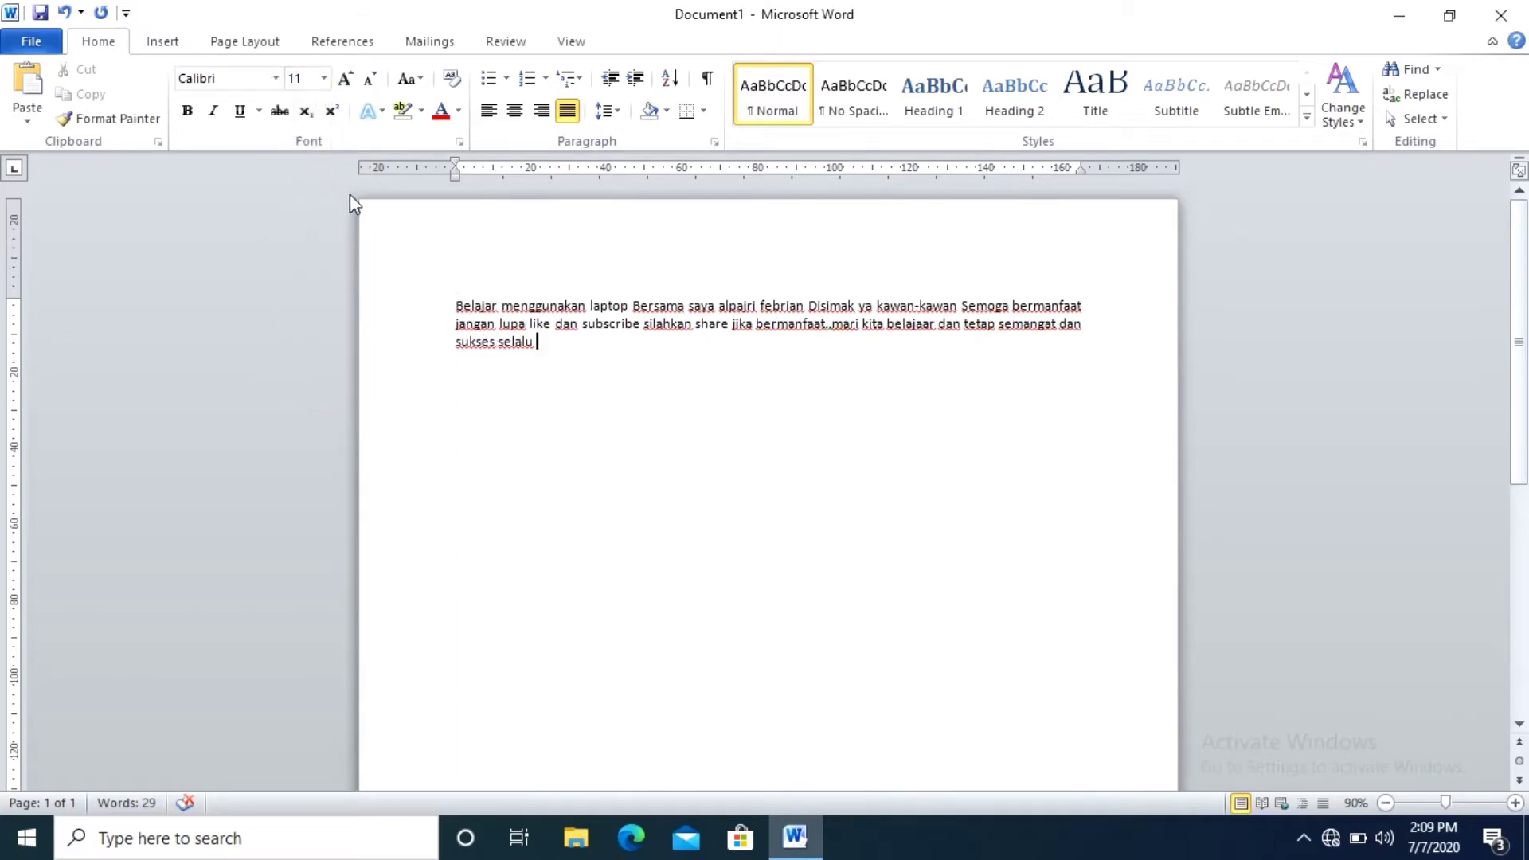
{"action": "left_click", "coordinate": [276, 79]}
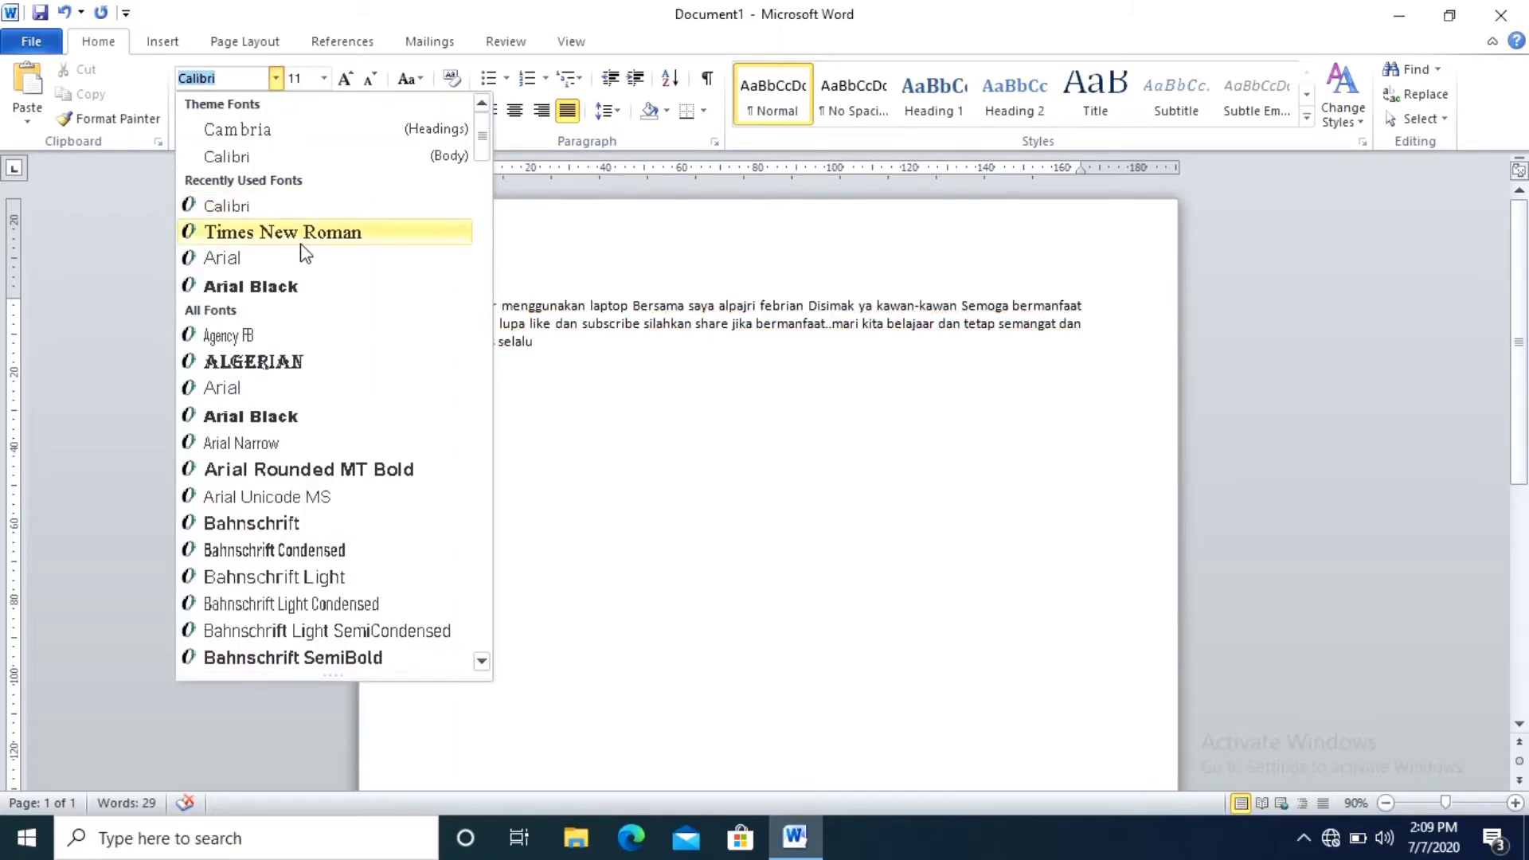
{"action": "left_click", "coordinate": [692, 369]}
{"action": "left_click_drag", "start_coordinate": [416, 302], "coordinate": [585, 392]}
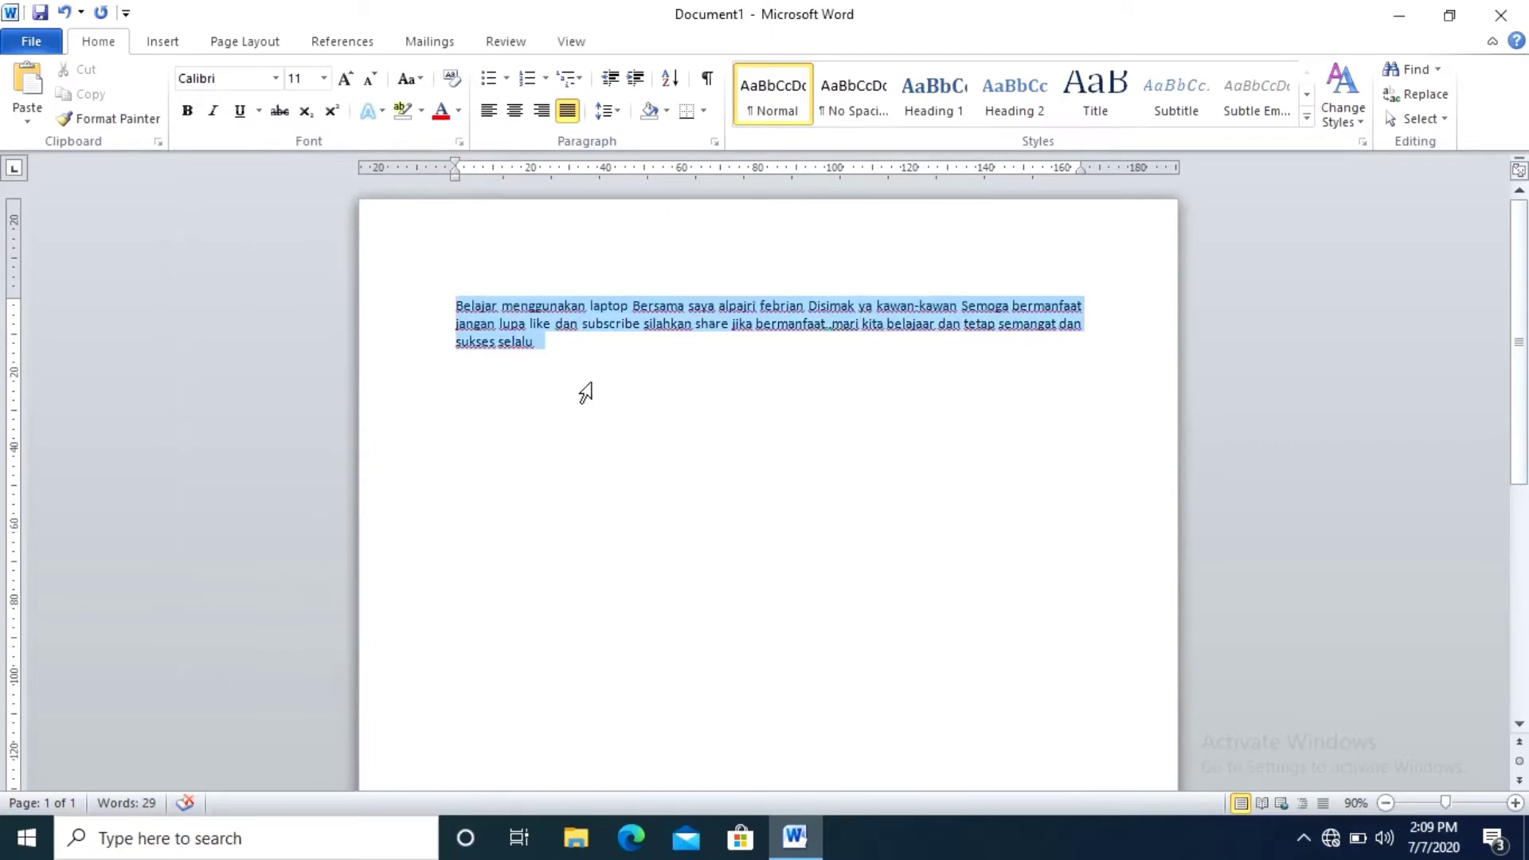
{"action": "left_click", "coordinate": [324, 78]}
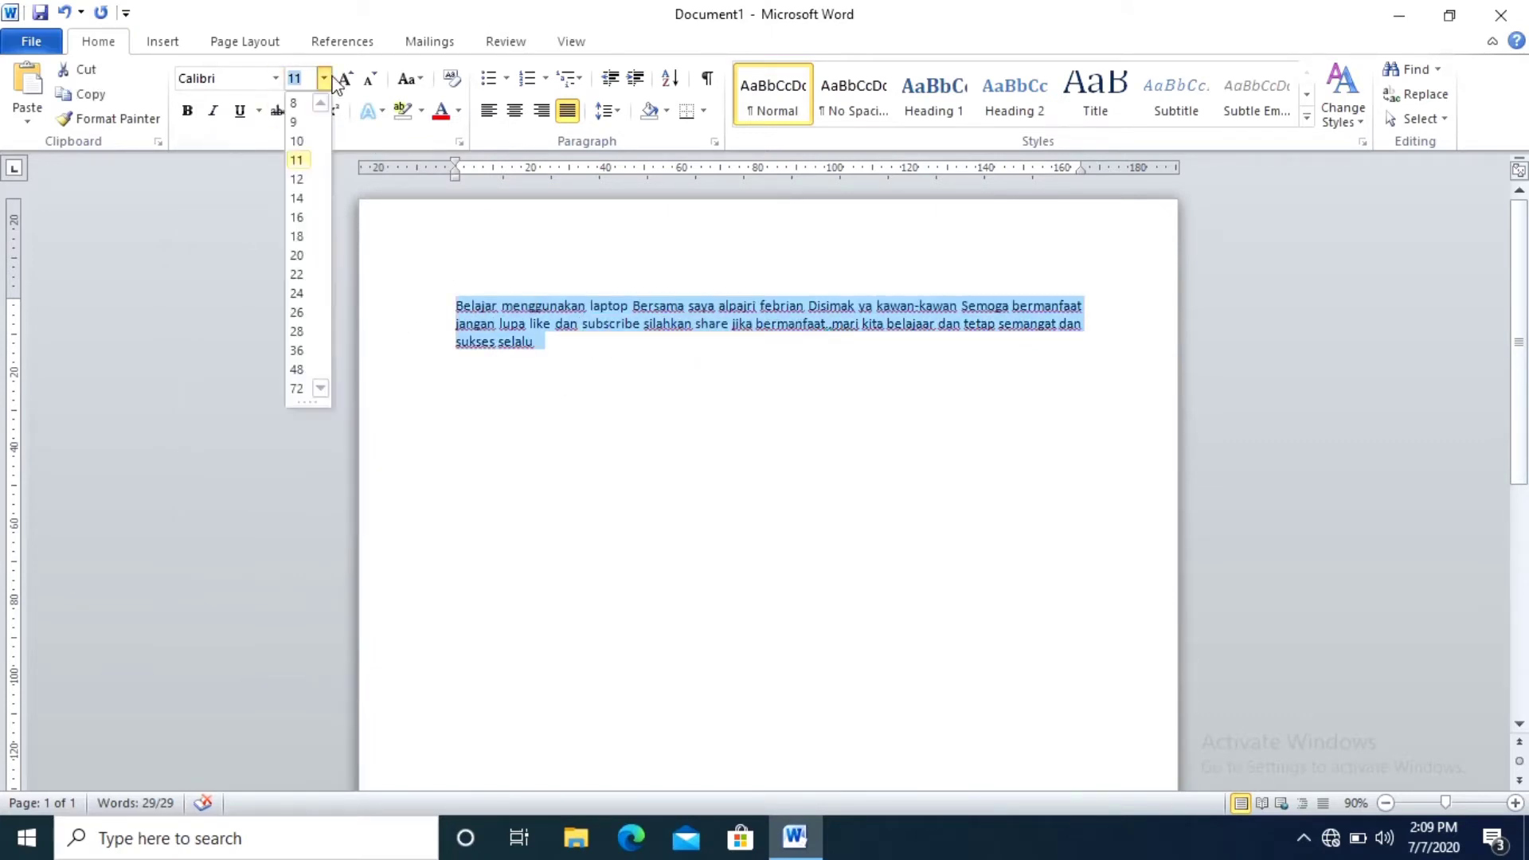
{"action": "left_click", "coordinate": [477, 221]}
{"action": "left_click", "coordinate": [667, 341]}
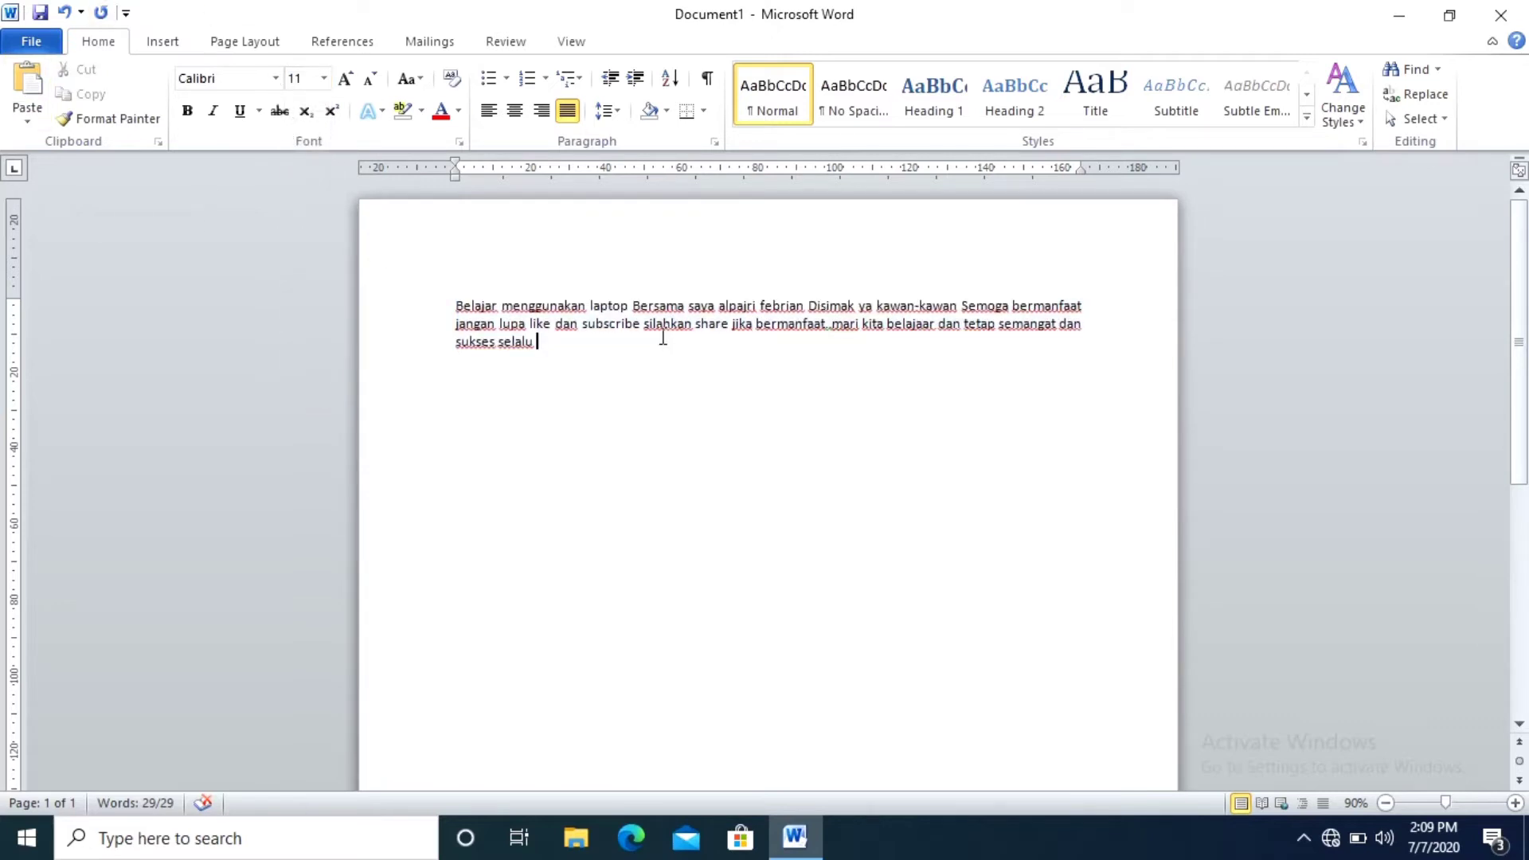
{"action": "left_click", "coordinate": [460, 141]}
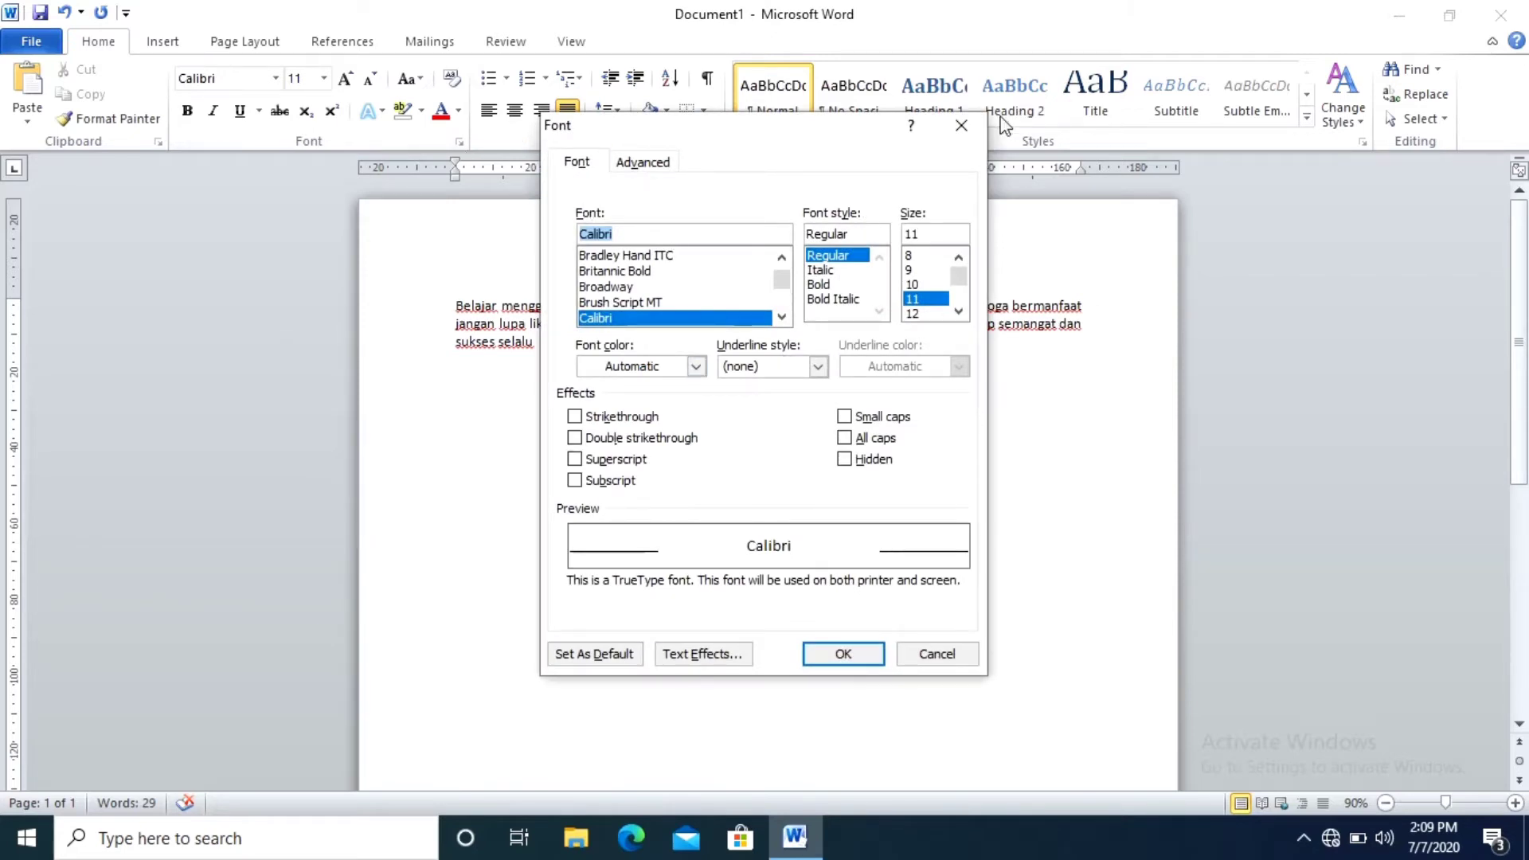
{"action": "left_click", "coordinate": [976, 125]}
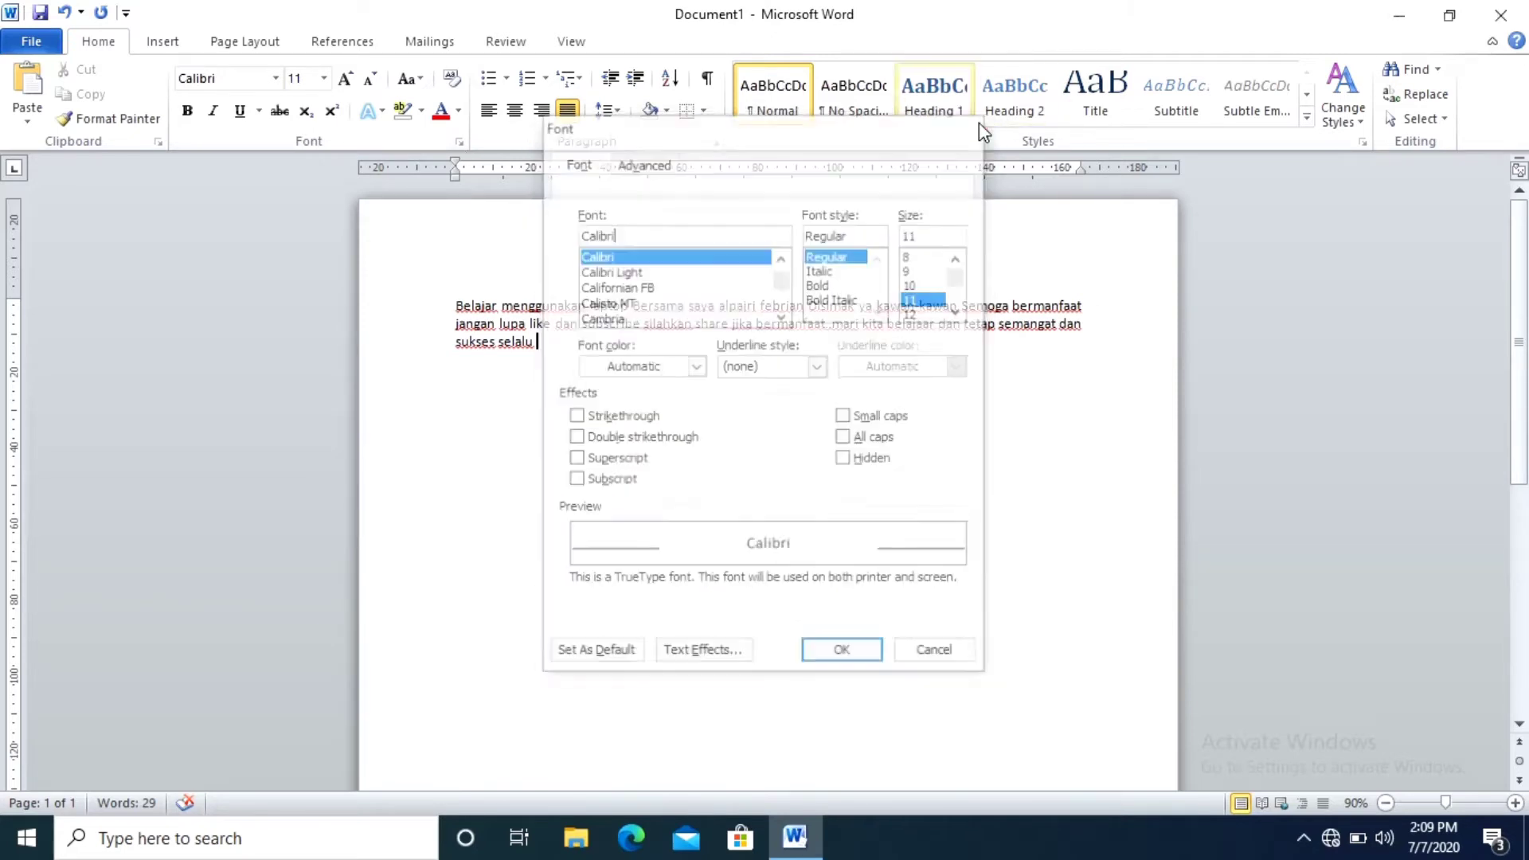
Set the font to Times New Roman, size 12, and make it the default for all documents based on the Normal template
{"action": "left_click", "coordinate": [459, 141]}
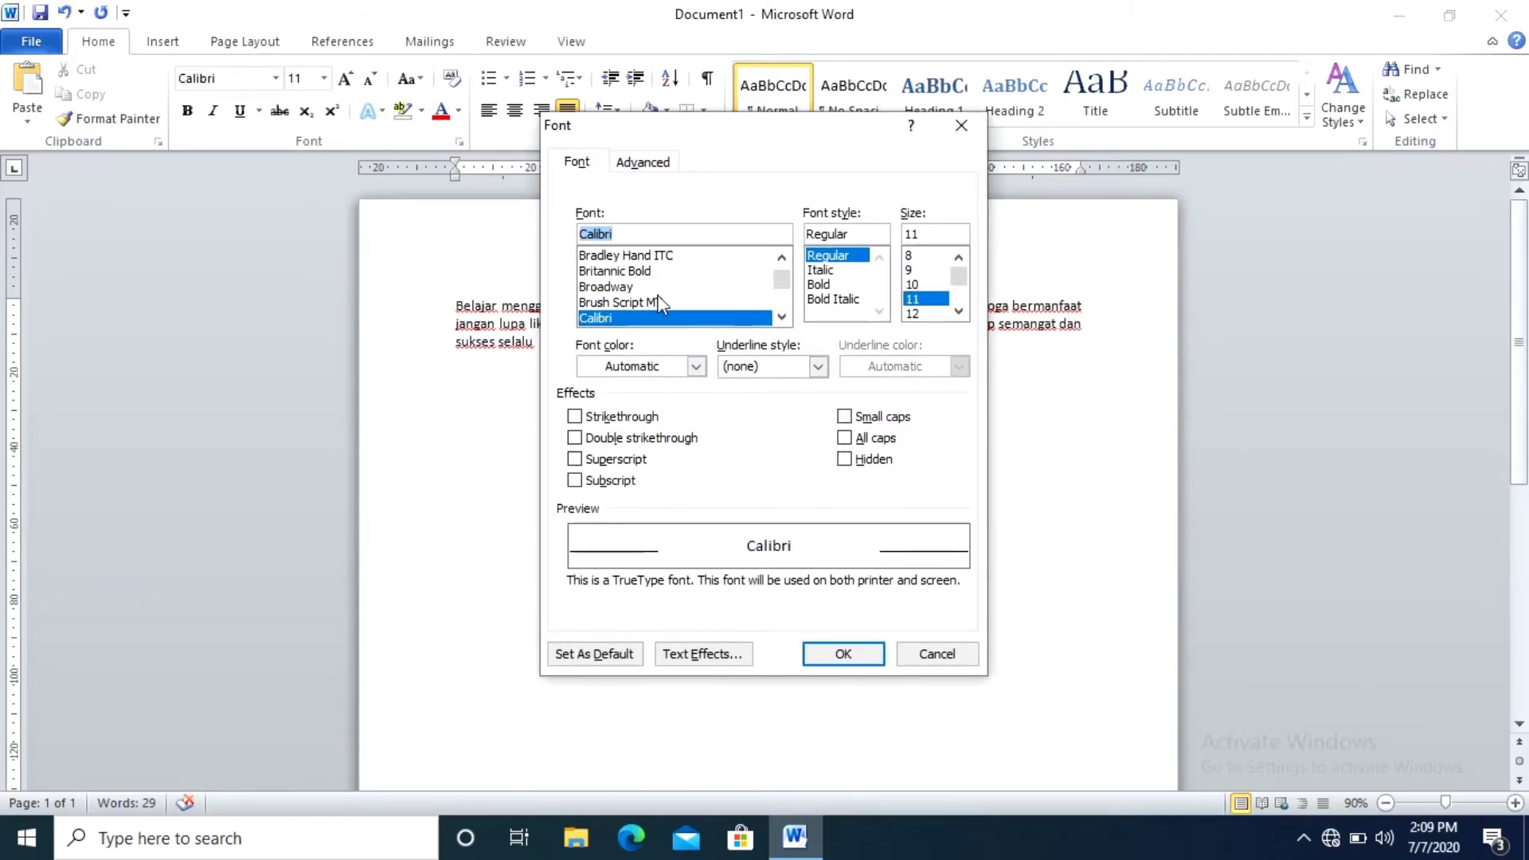
{"action": "type", "text": "time"}
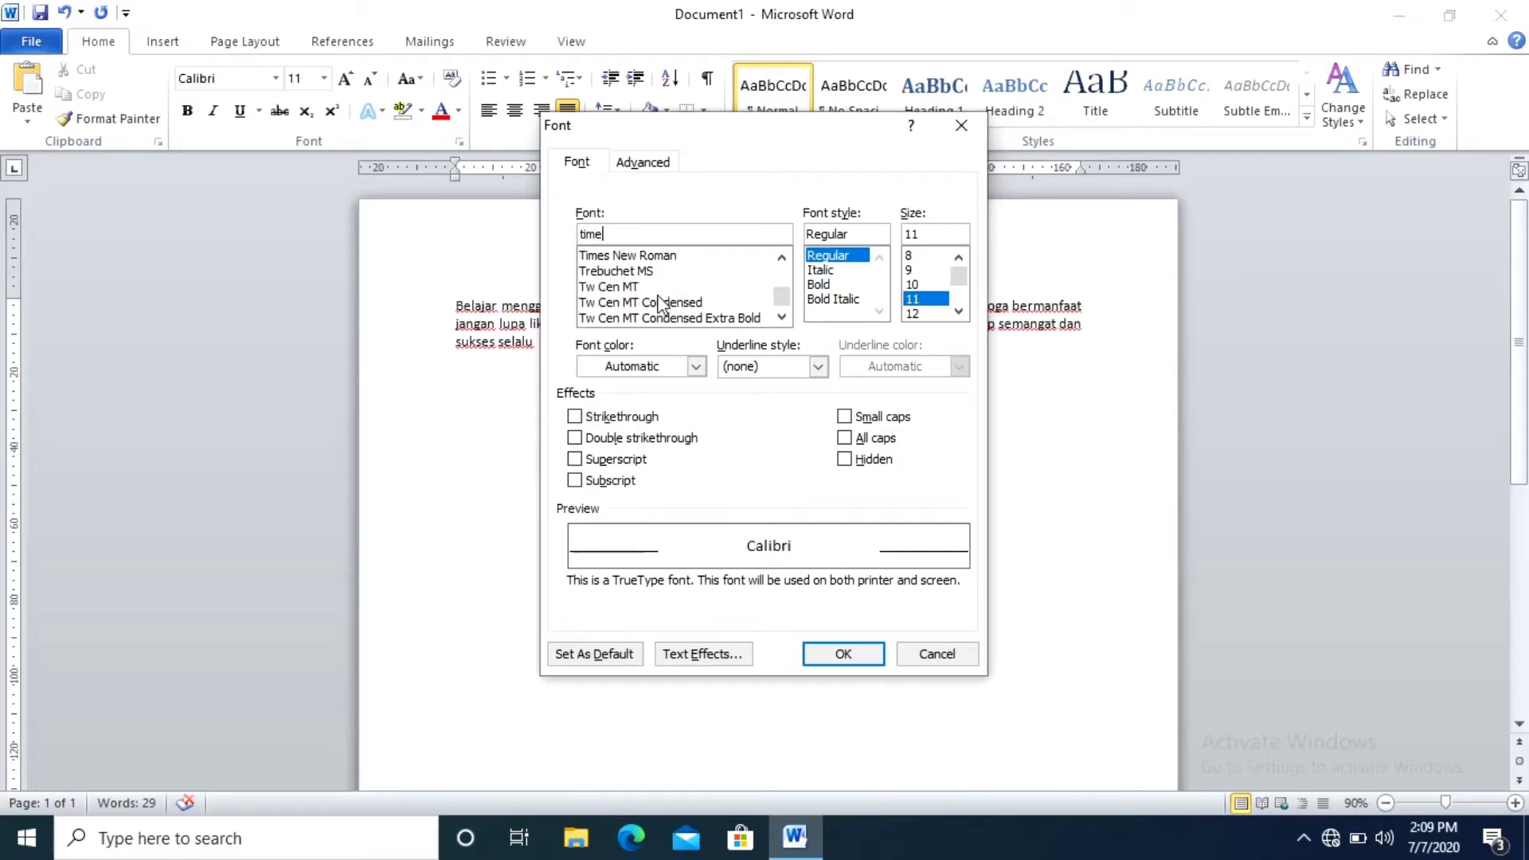
{"action": "left_click", "coordinate": [660, 255]}
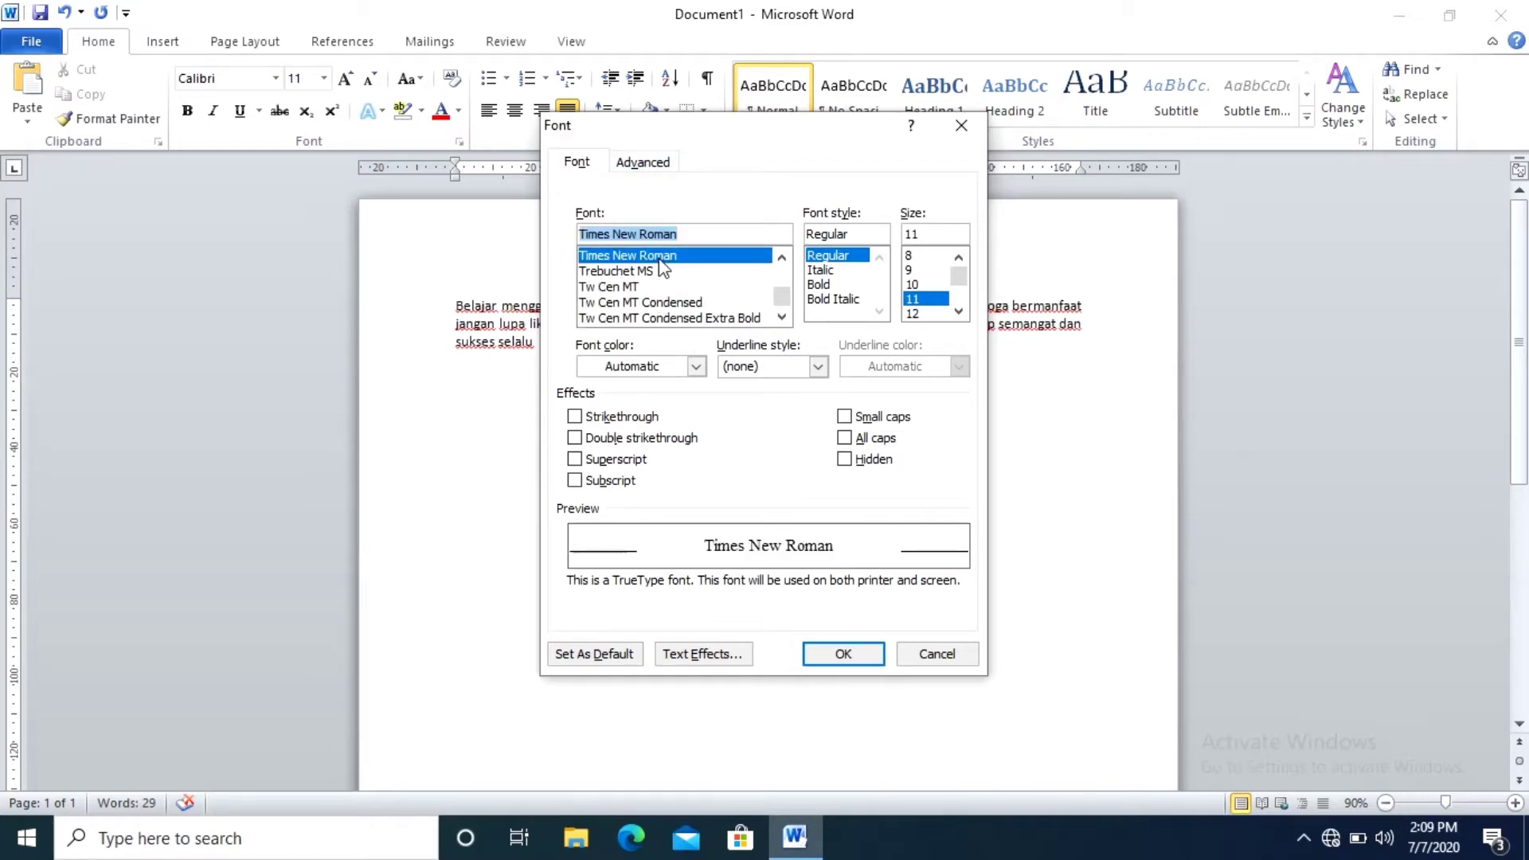
{"action": "left_click", "coordinate": [915, 312]}
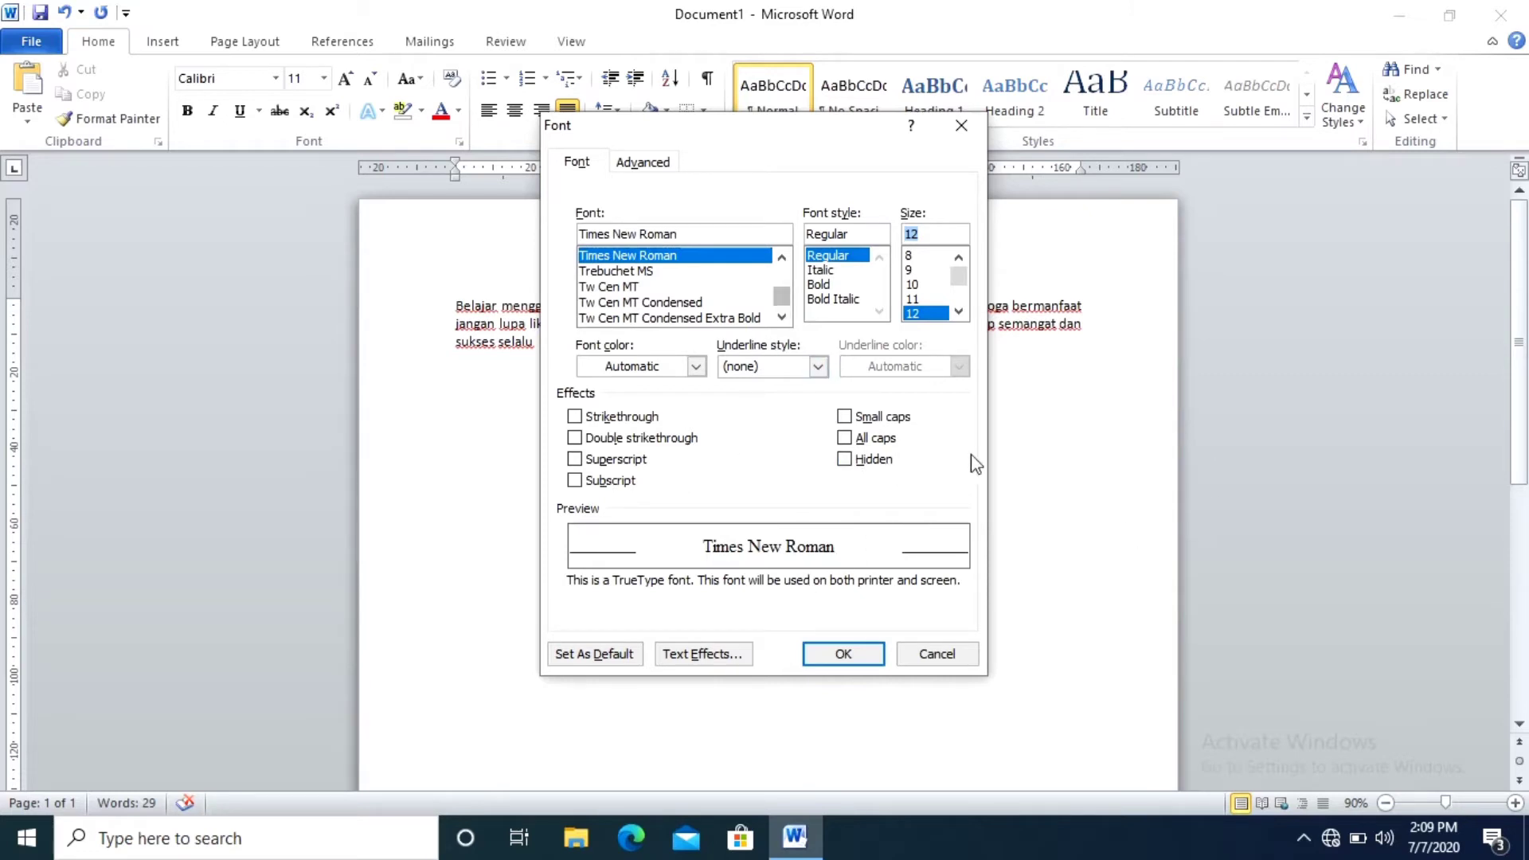
{"action": "left_click", "coordinate": [602, 665]}
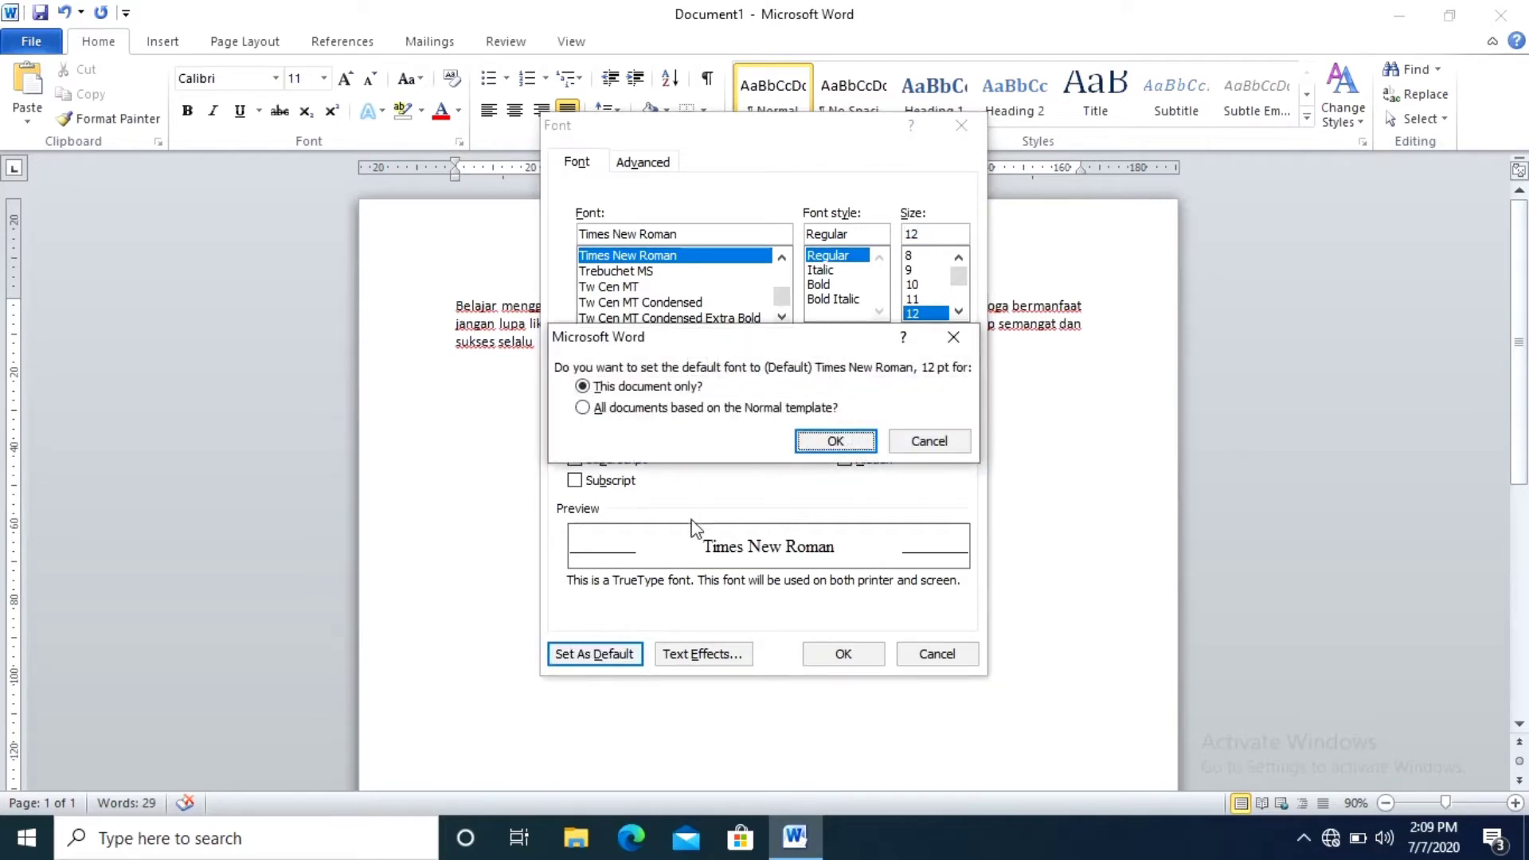
{"action": "left_click", "coordinate": [651, 409]}
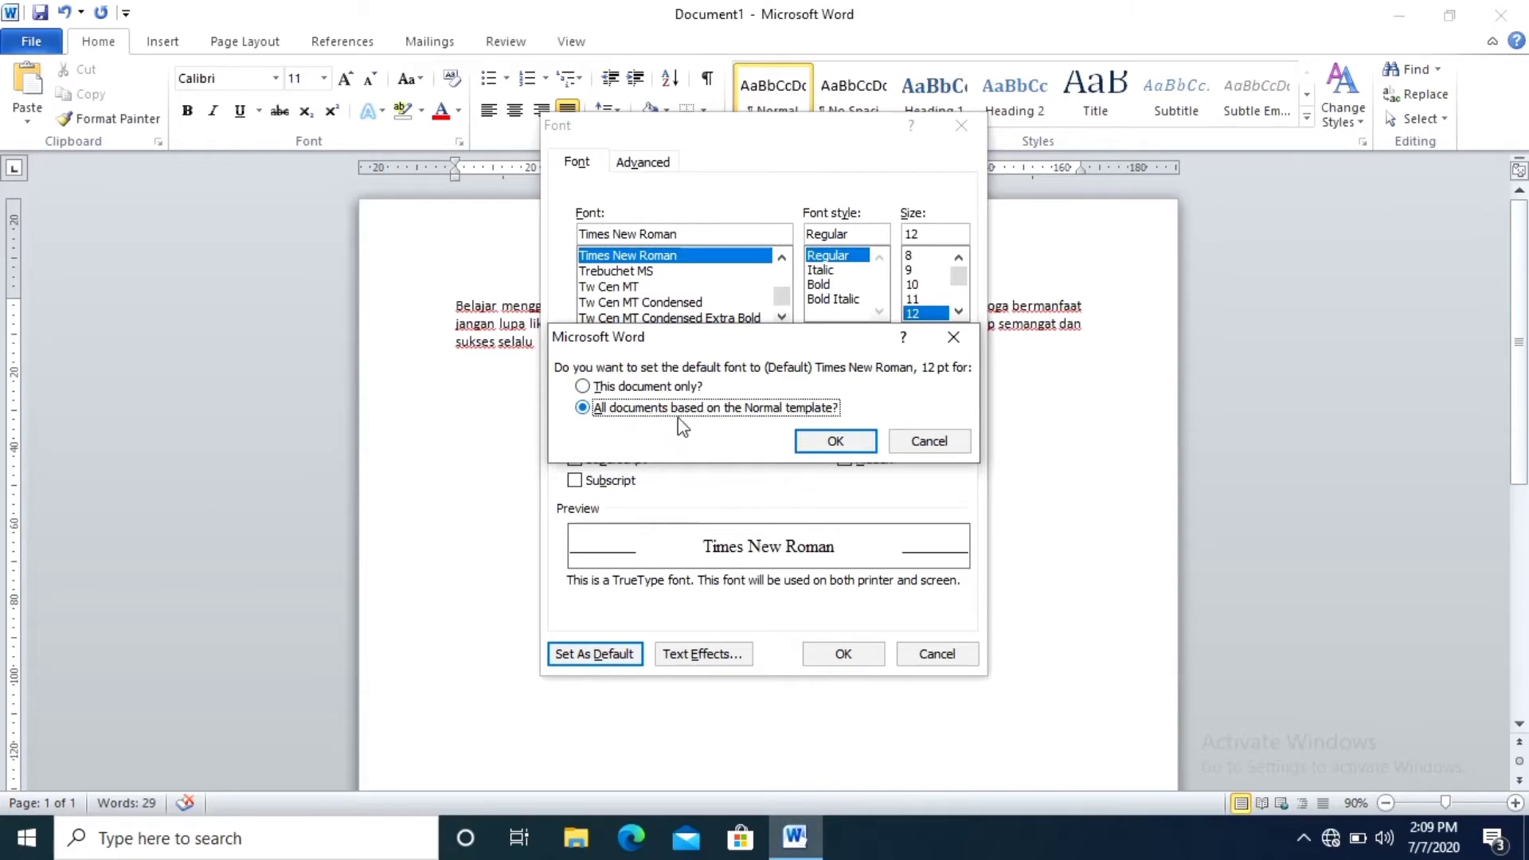
{"action": "left_click", "coordinate": [813, 440]}
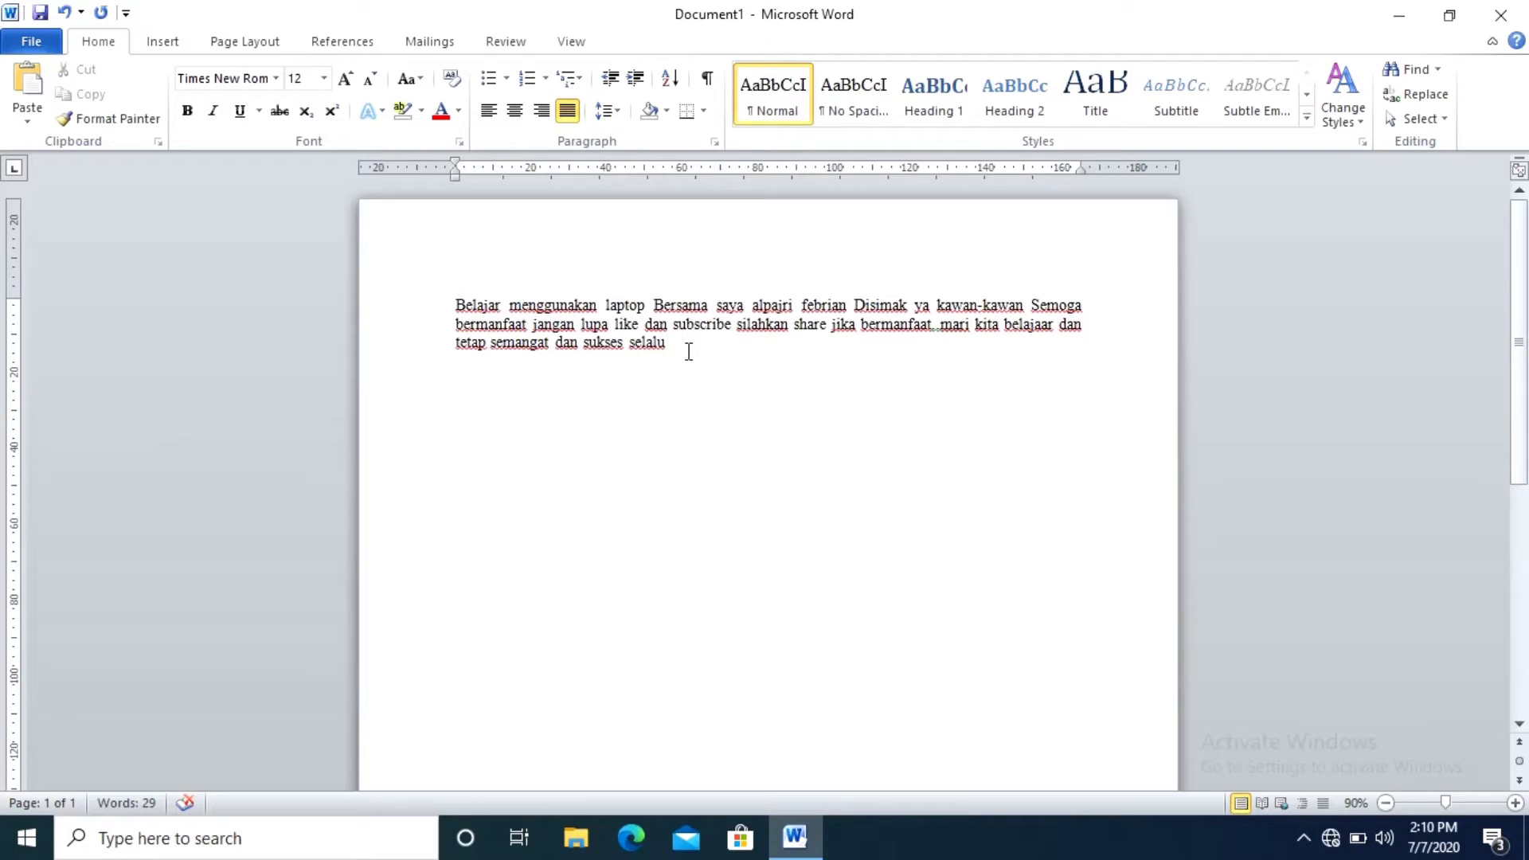
Add a period at the end of the paragraph and review the current font and paragraph settings
{"action": "type", "text": "."}
{"action": "left_click", "coordinate": [458, 142]}
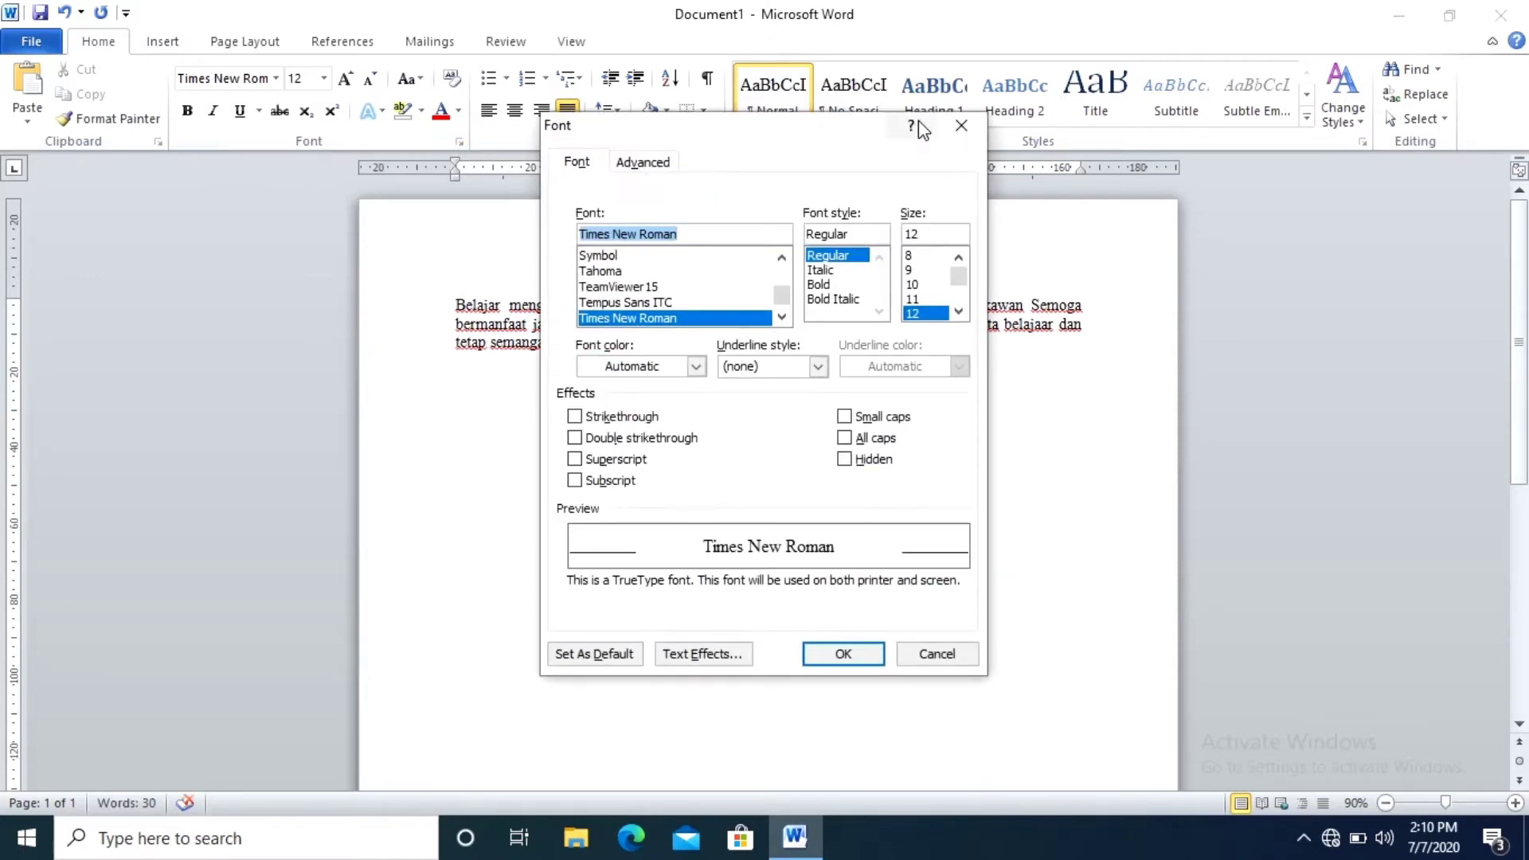
{"action": "left_click", "coordinate": [955, 127]}
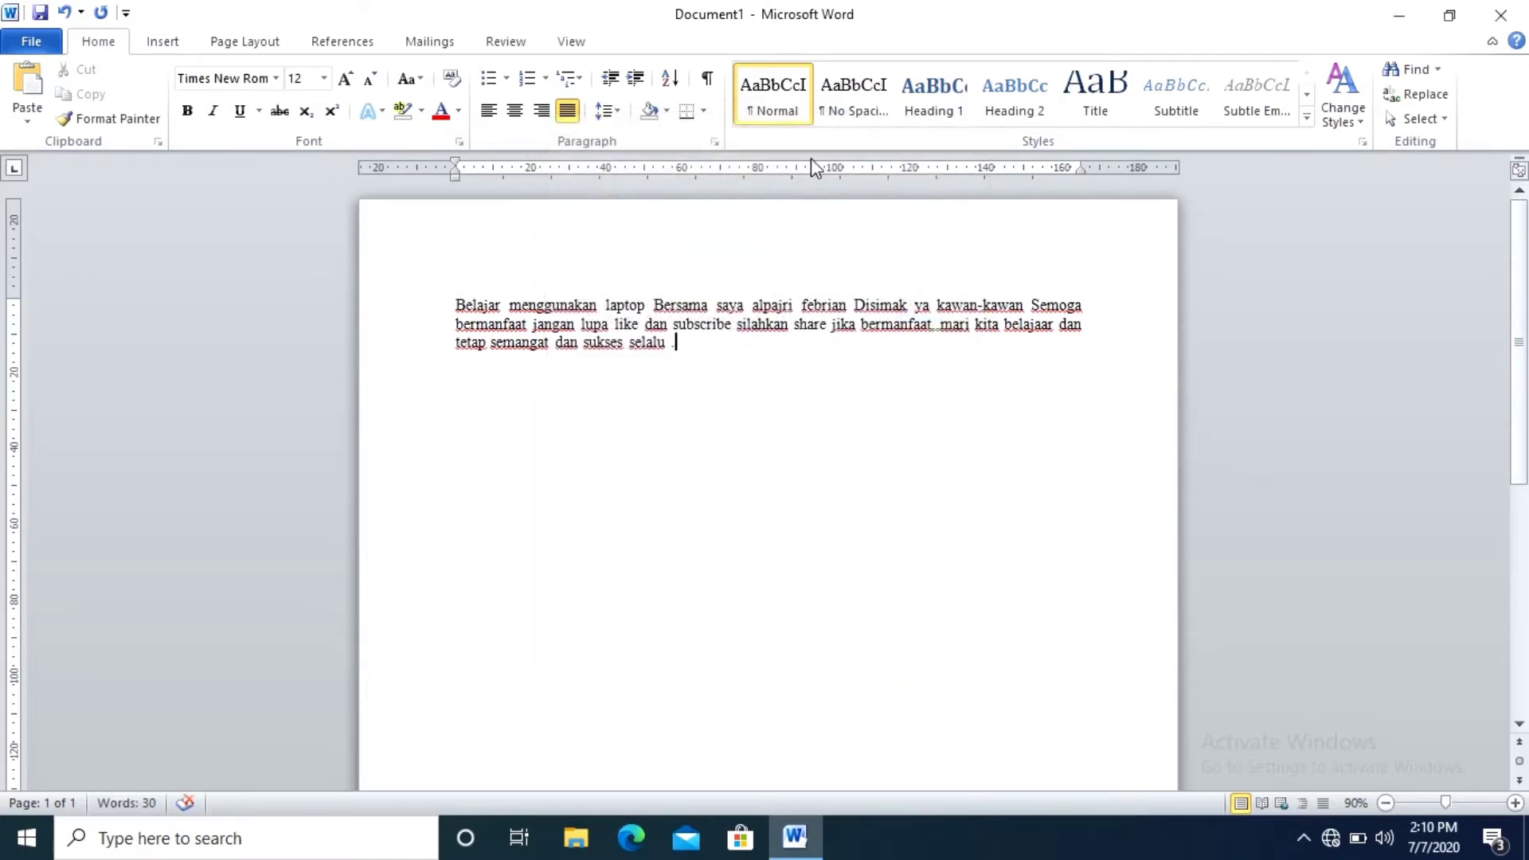
{"action": "left_click", "coordinate": [716, 142]}
{"action": "left_click", "coordinate": [955, 106]}
Change the program's color scheme to Blue in the general Word options
{"action": "left_click", "coordinate": [31, 44]}
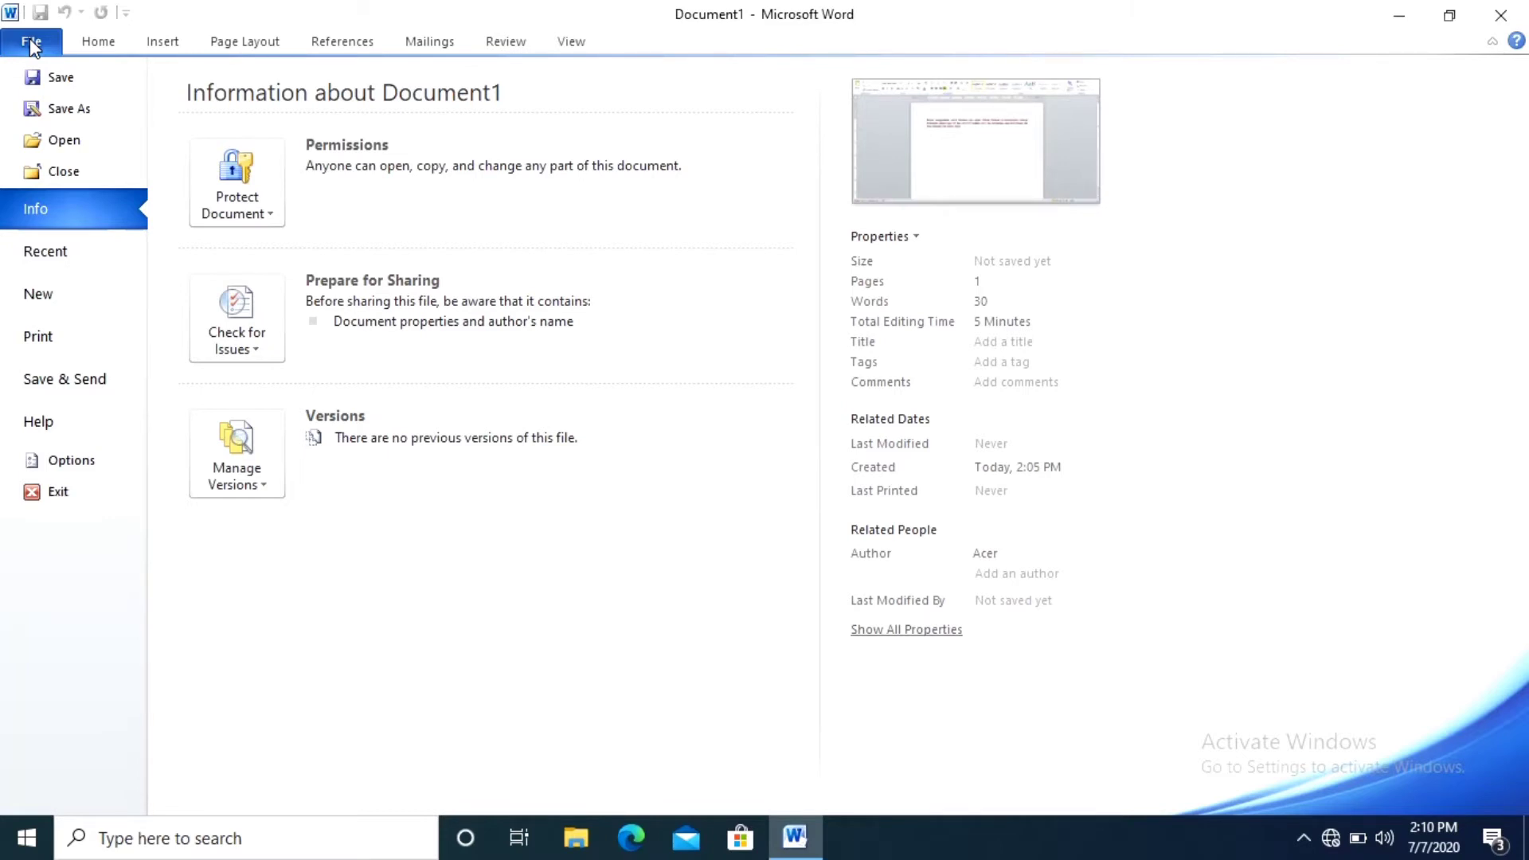
{"action": "left_click", "coordinate": [103, 460]}
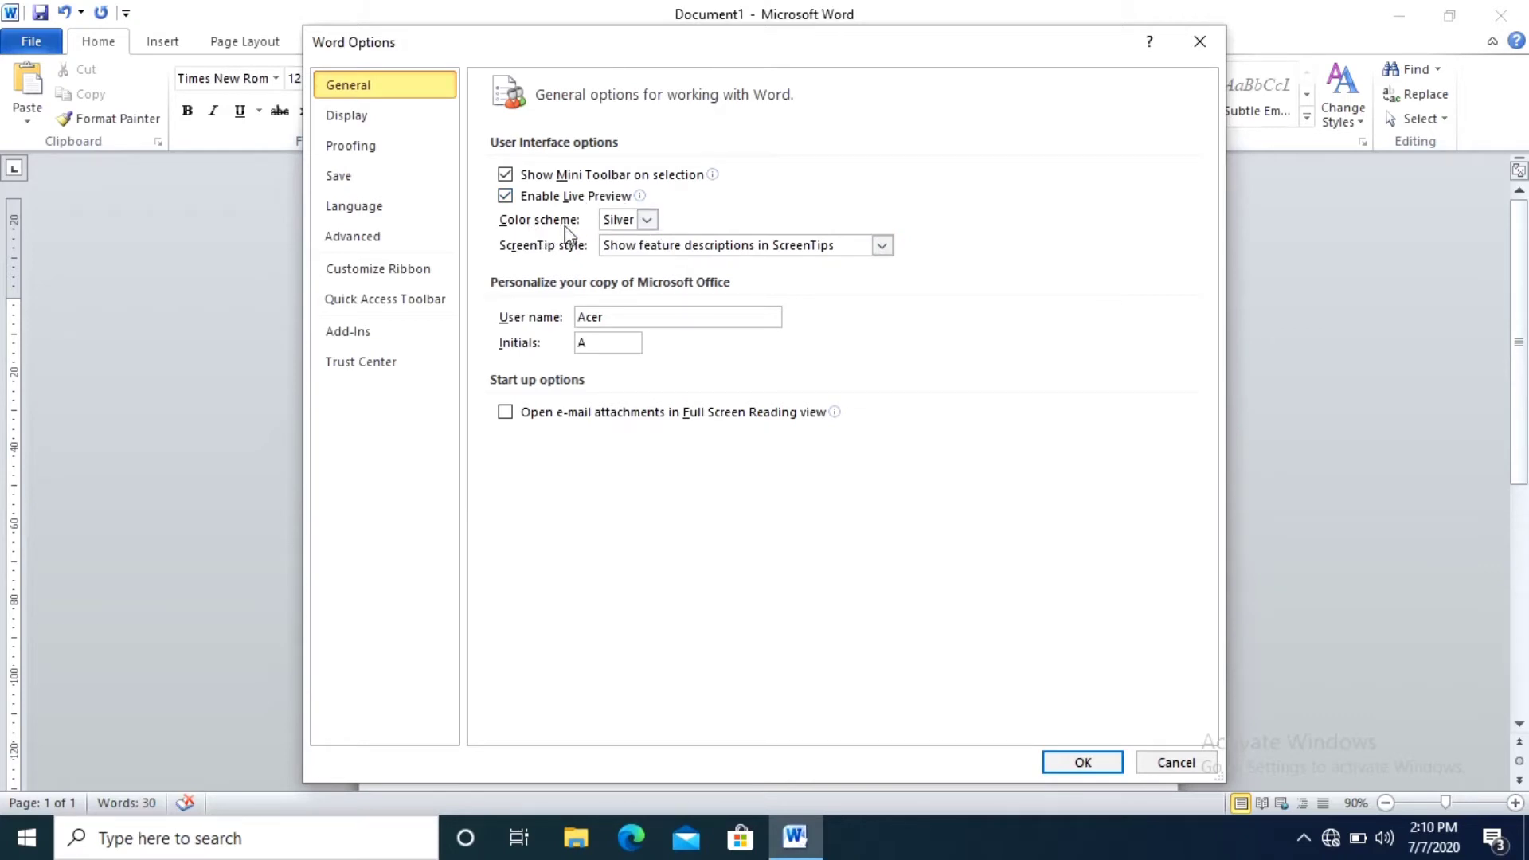
{"action": "left_click", "coordinate": [646, 220]}
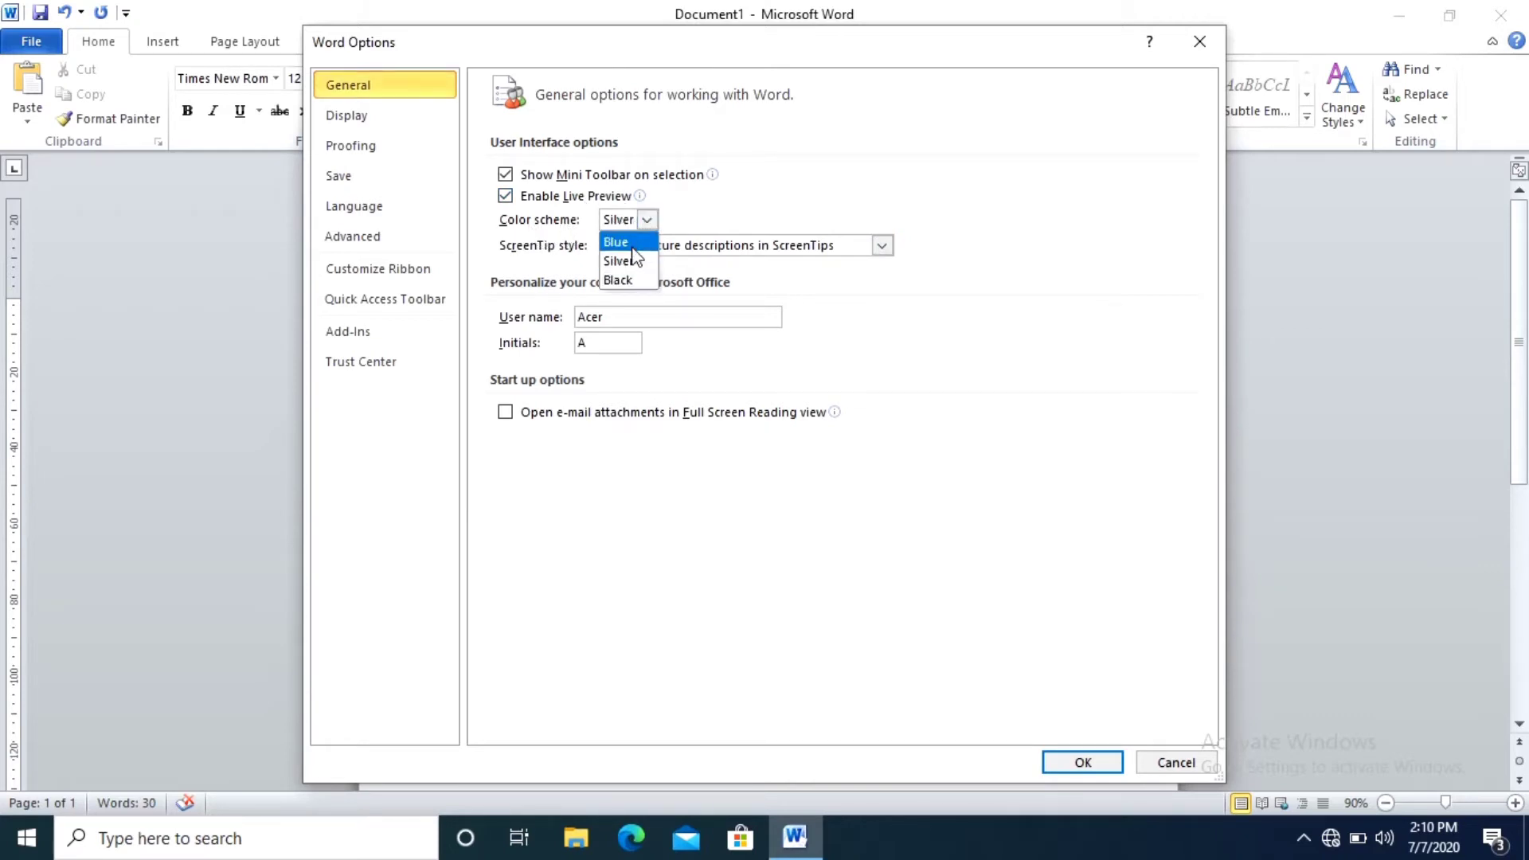
{"action": "left_click", "coordinate": [629, 242]}
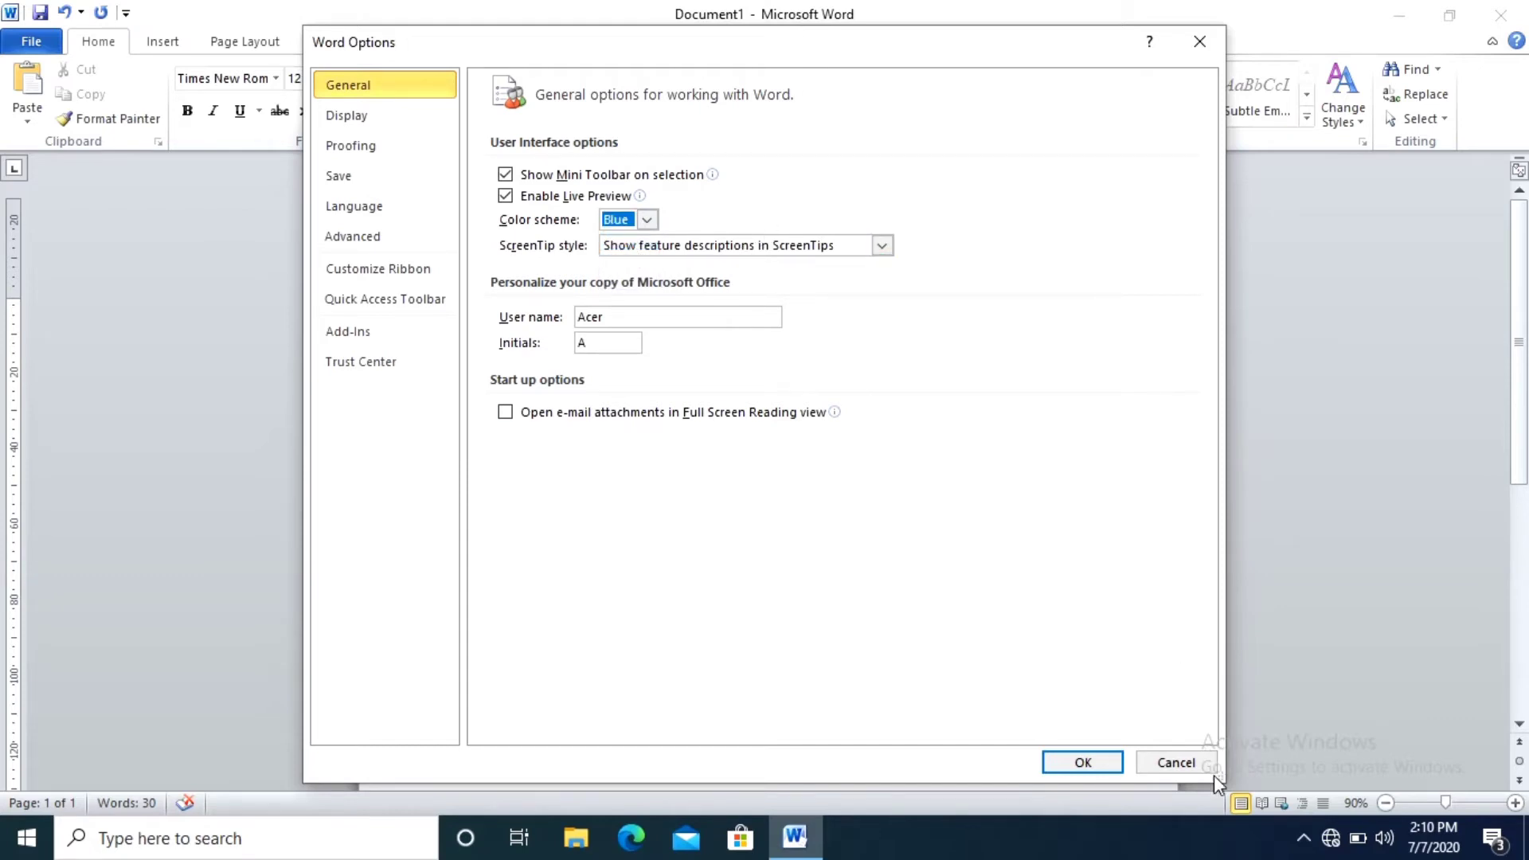
{"action": "left_click", "coordinate": [1117, 766]}
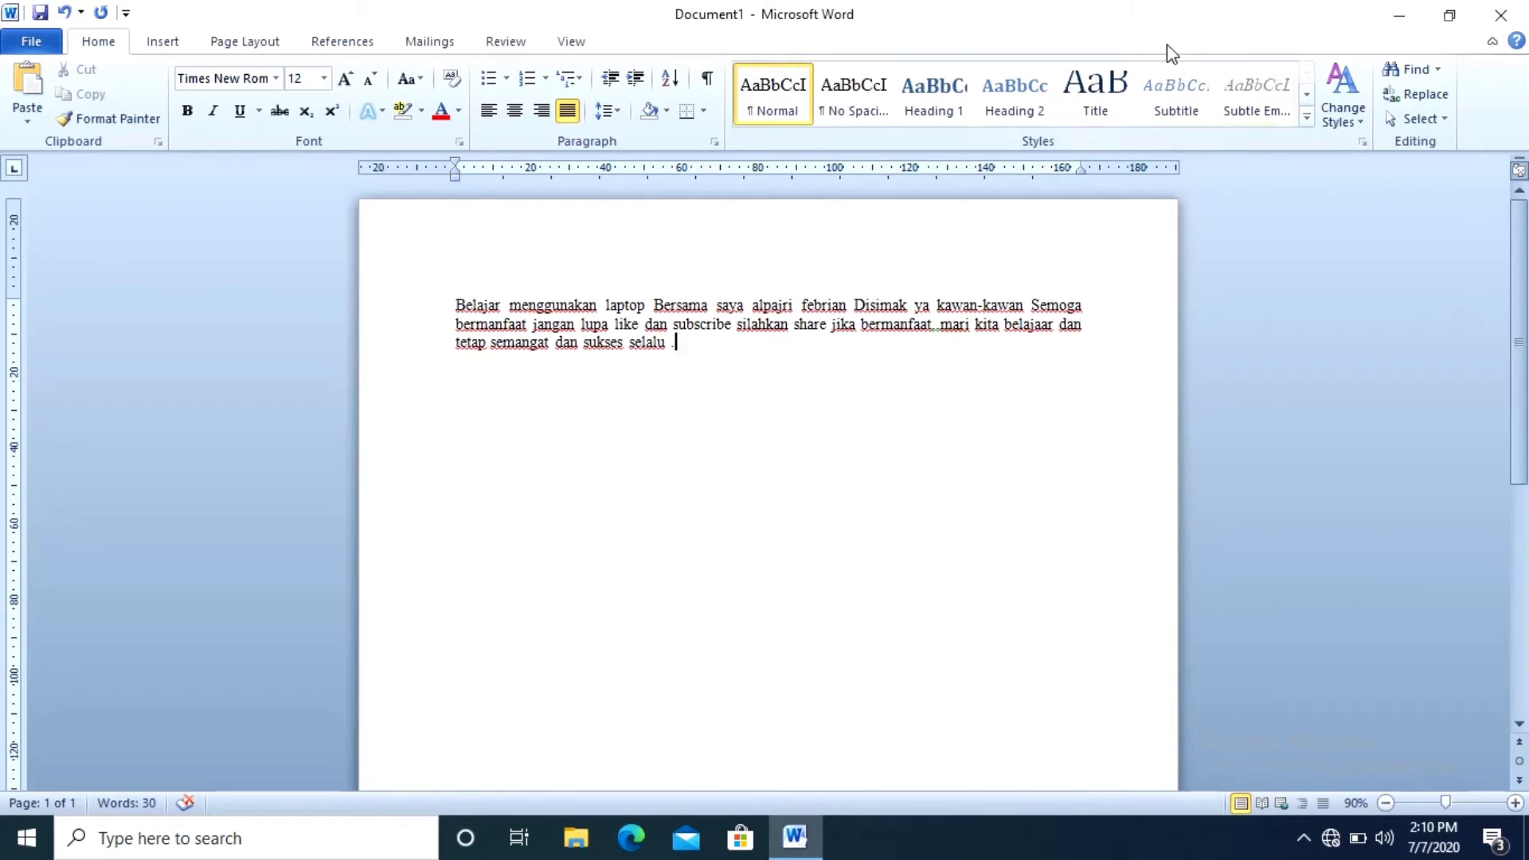
Examine the Display and Proofing settings in the Word options without changing anything
{"action": "left_click", "coordinate": [32, 42]}
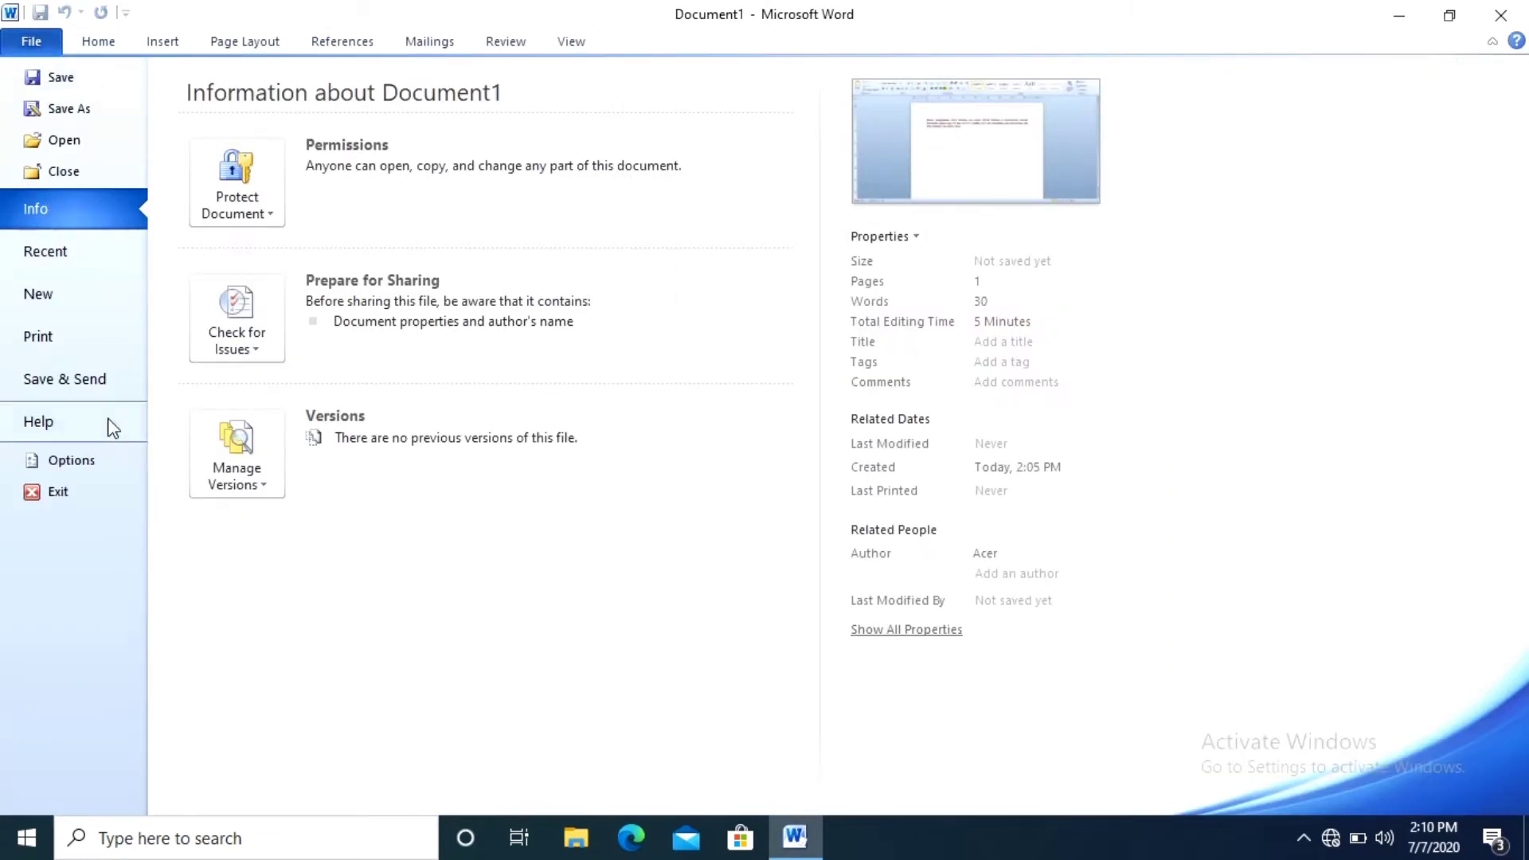
{"action": "left_click", "coordinate": [95, 468]}
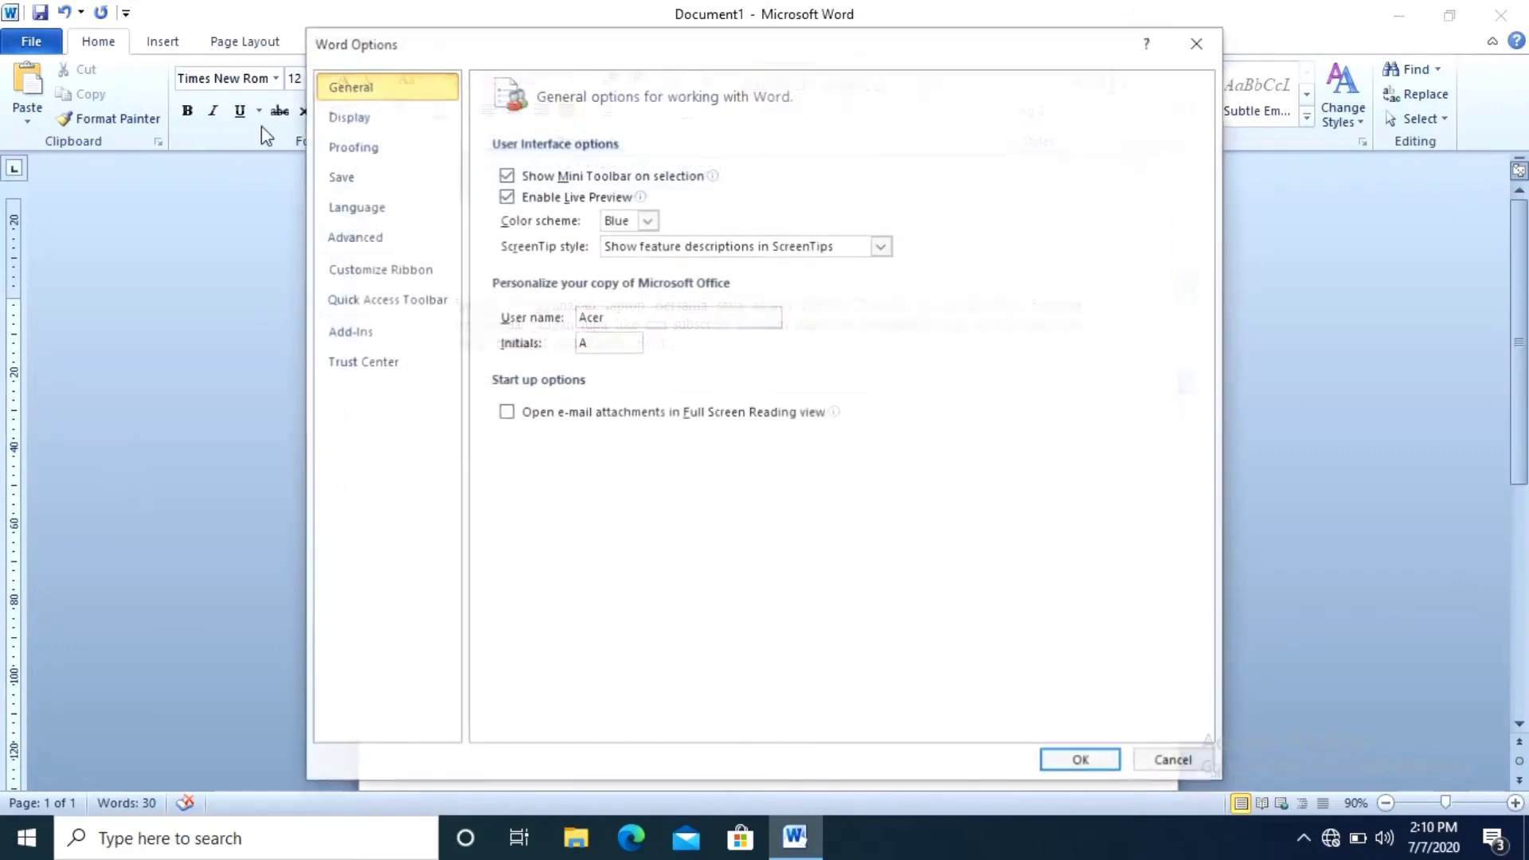
{"action": "left_click", "coordinate": [428, 117]}
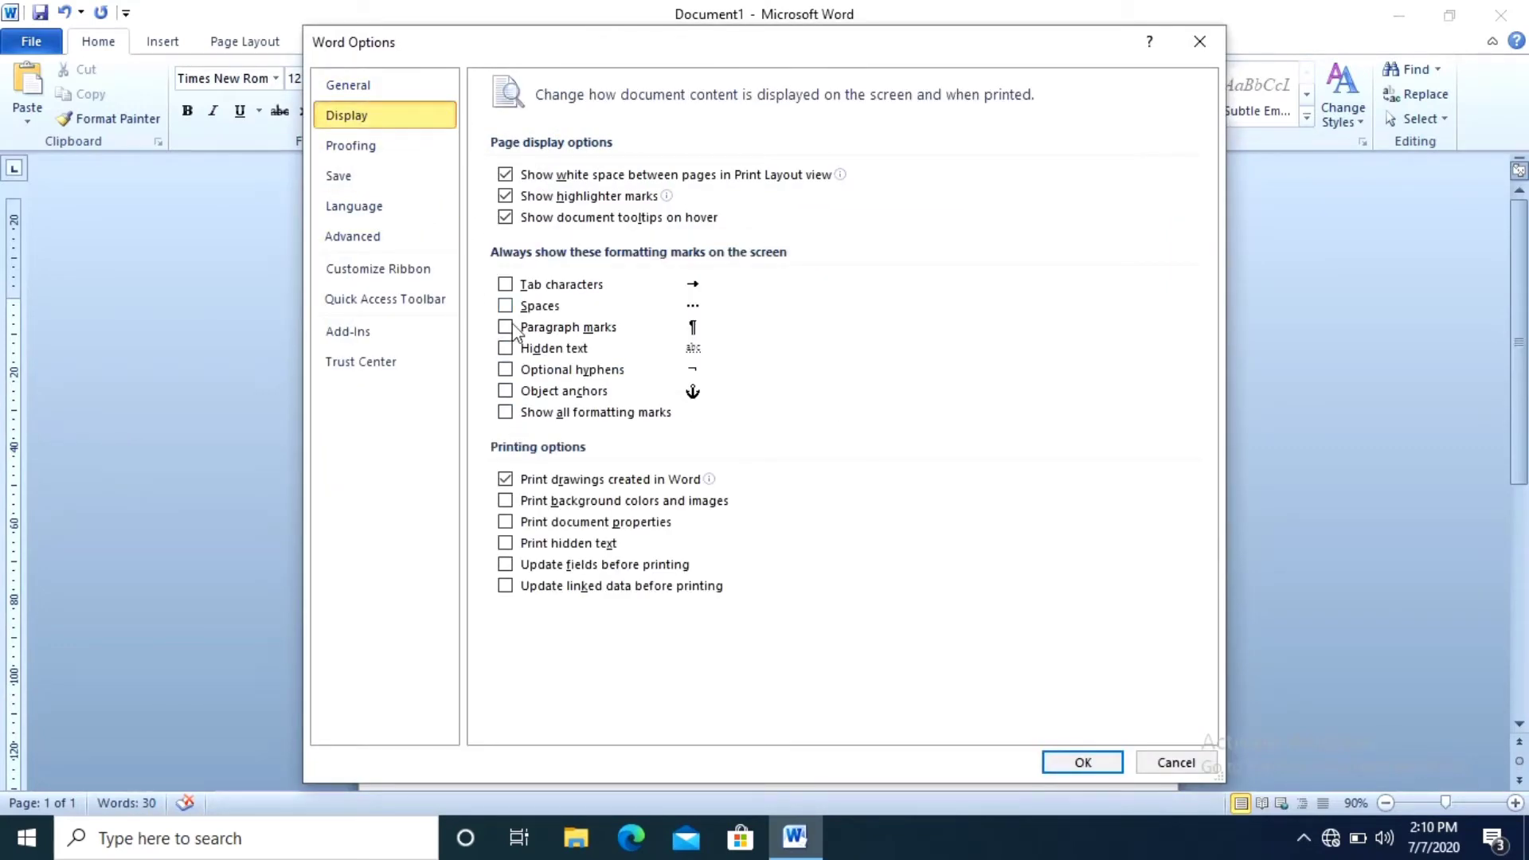
{"action": "left_click", "coordinate": [364, 148]}
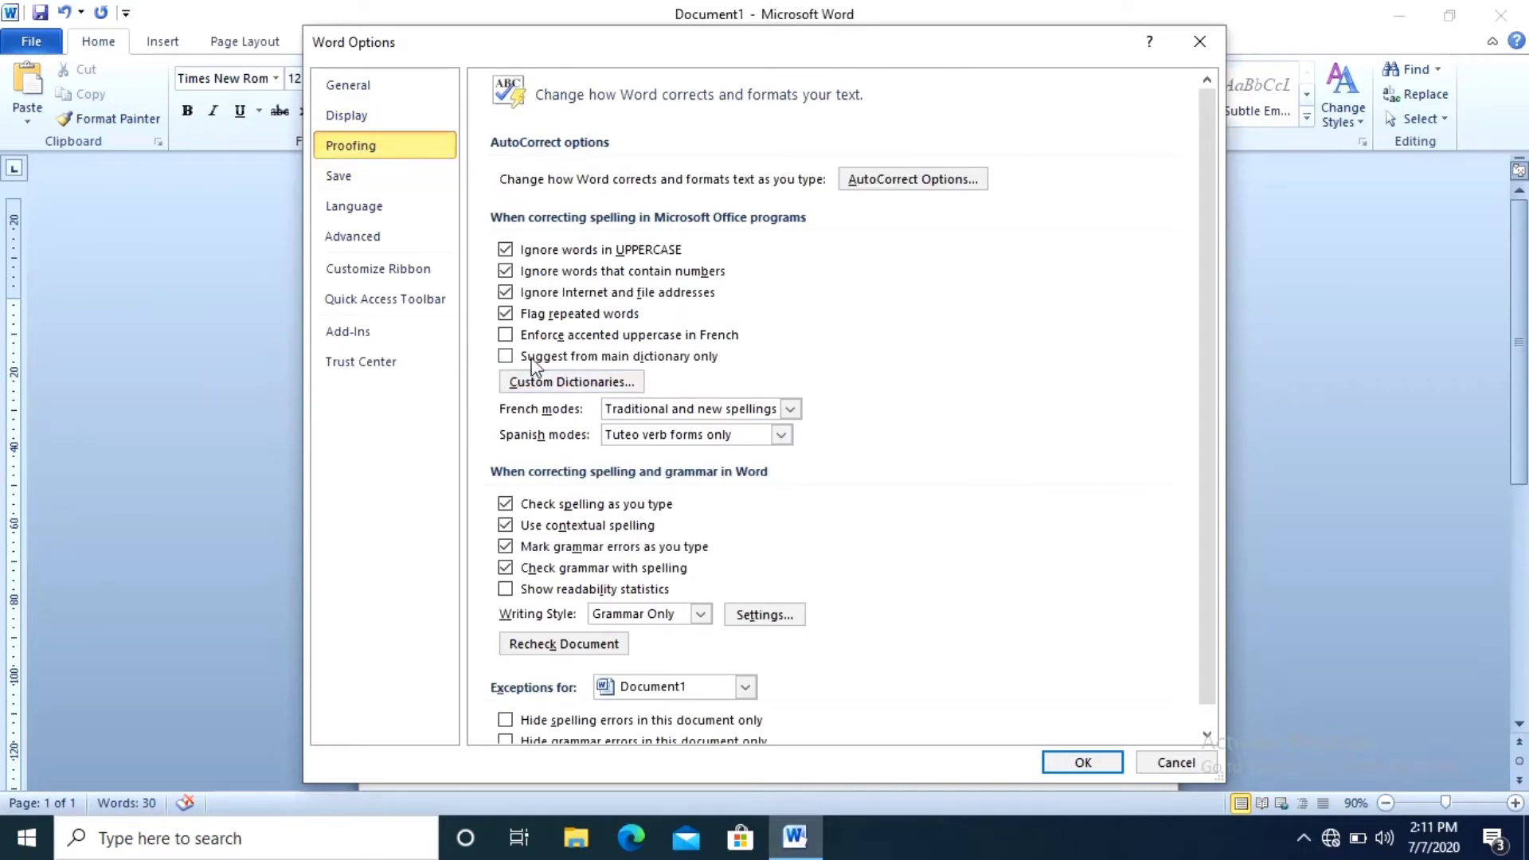
{"action": "scroll", "coordinate": [798, 323], "scroll_direction": "down", "scroll_amount": 1}
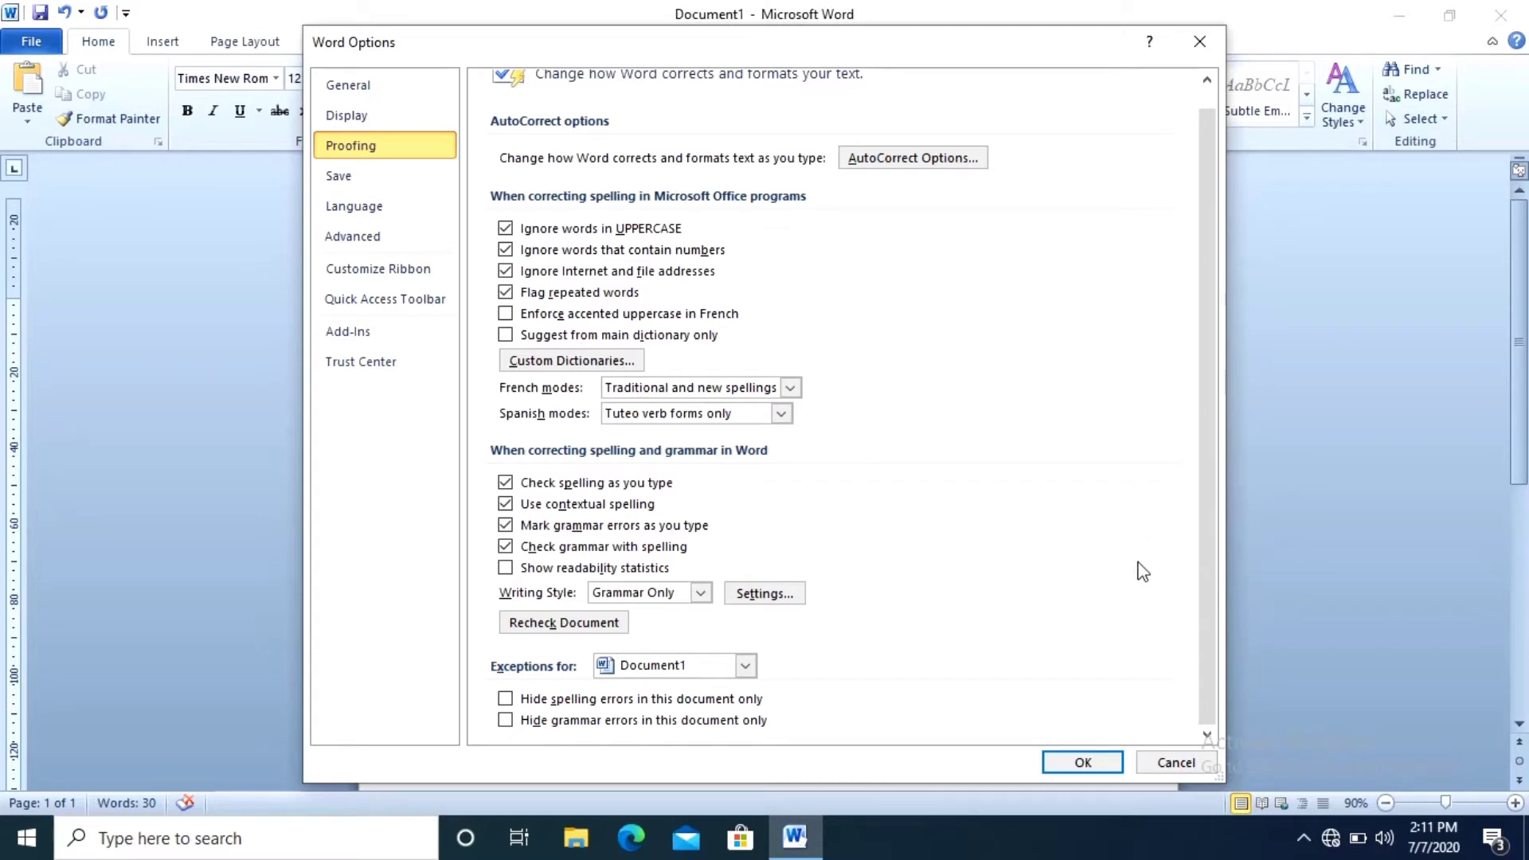
{"action": "left_click", "coordinate": [1182, 766]}
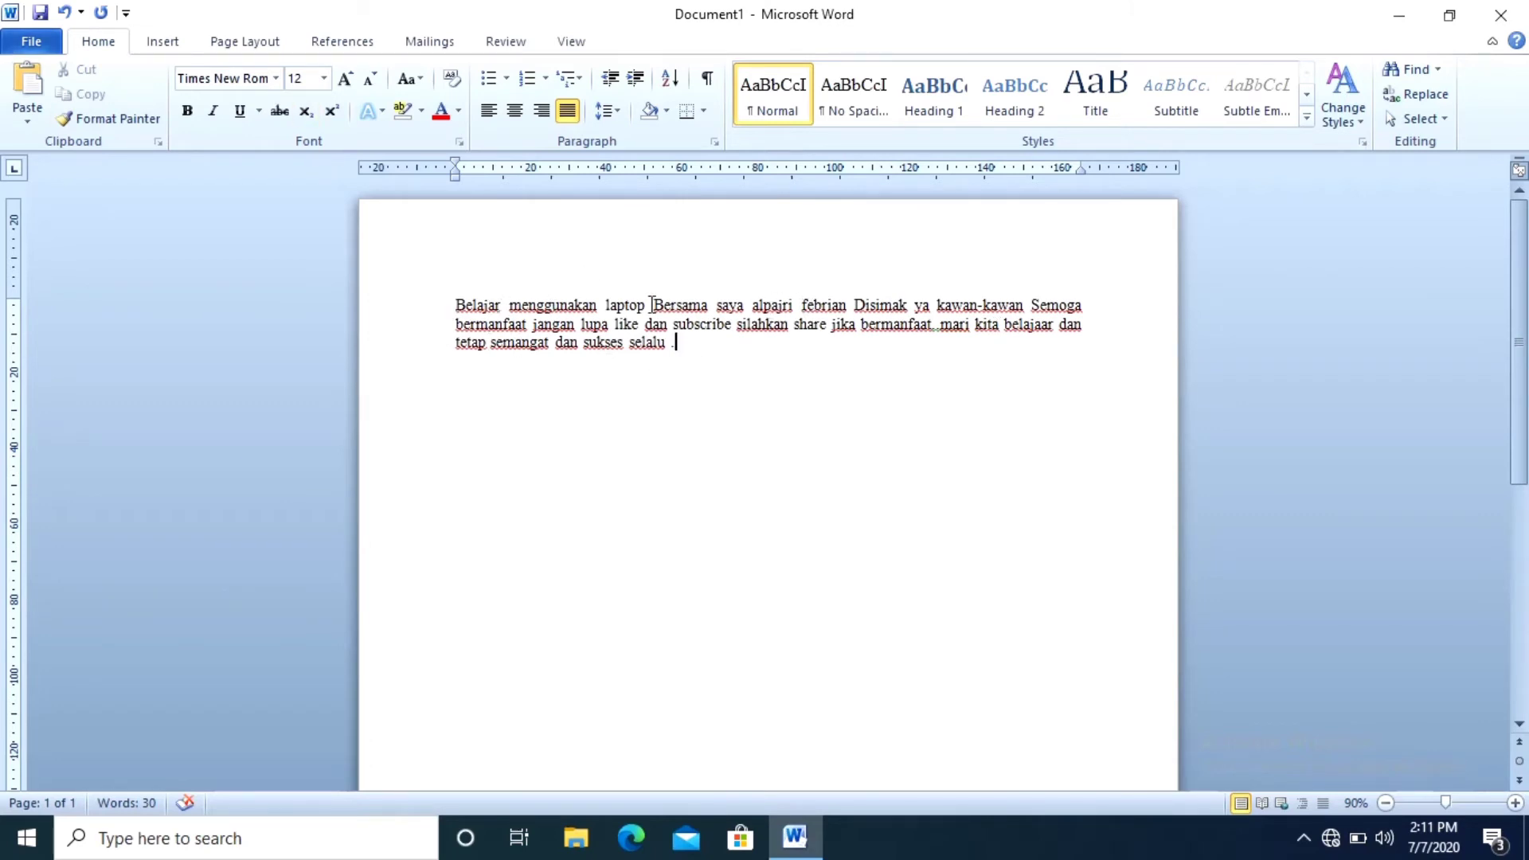
Turn off spelling check as you type, contextual spelling, grammar error marking as you type and grammar check with spelling in the proofing options
{"action": "left_click", "coordinate": [10, 48]}
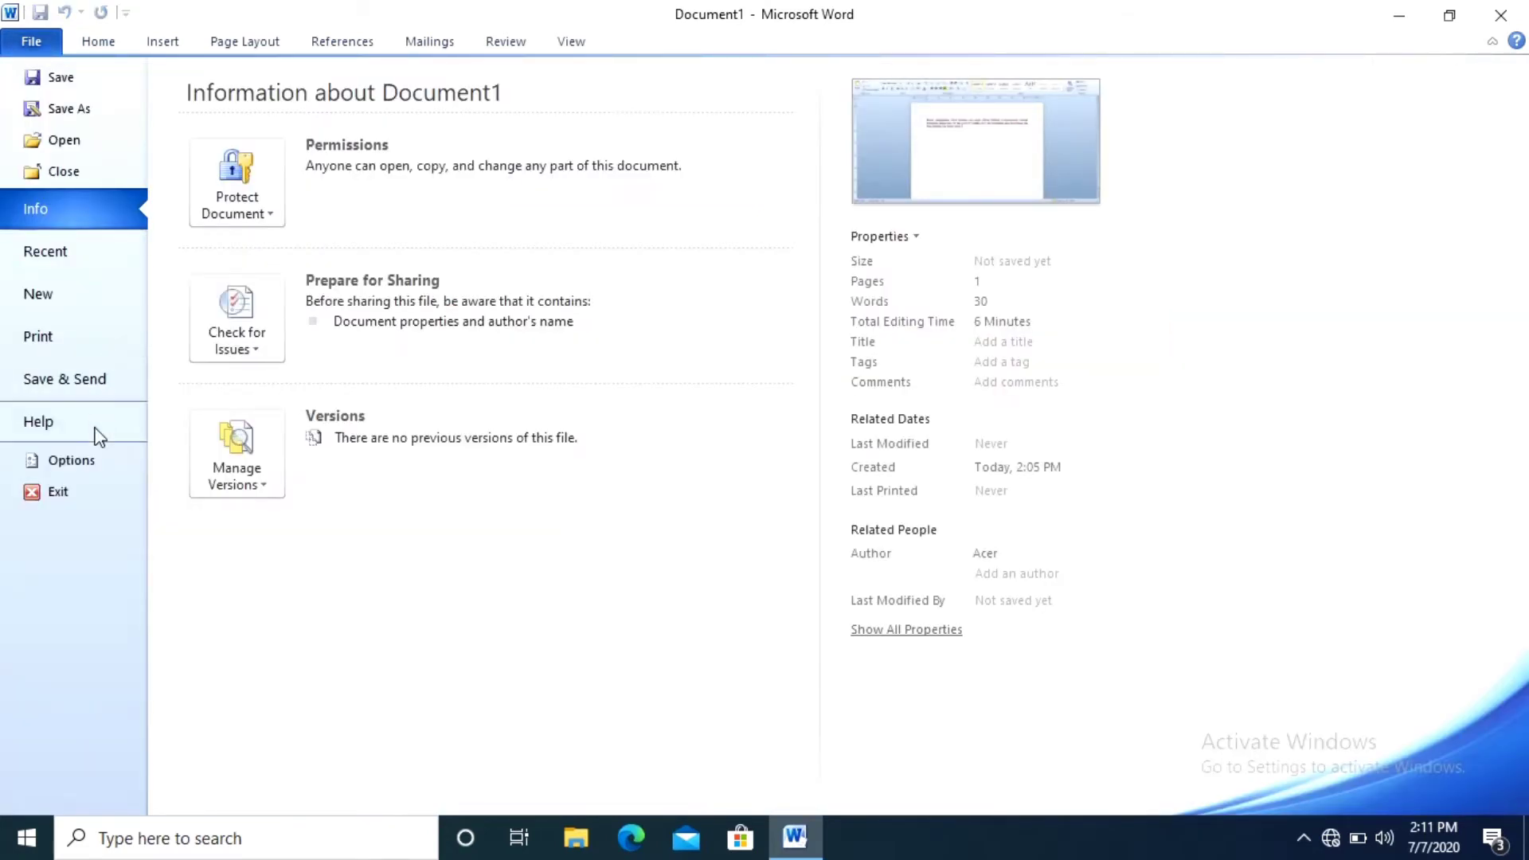
{"action": "left_click", "coordinate": [72, 460]}
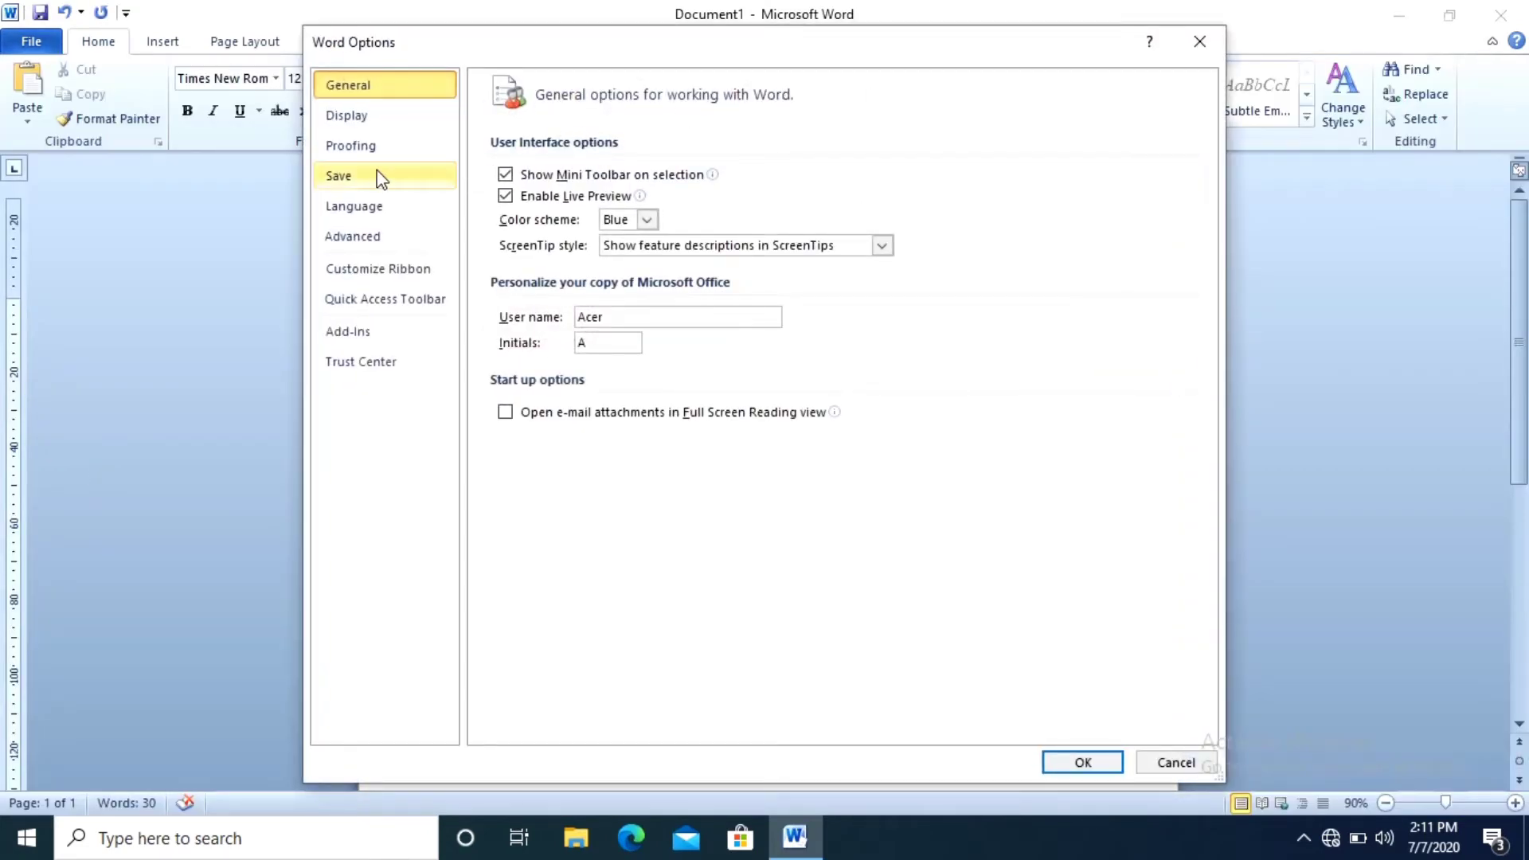
{"action": "left_click", "coordinate": [374, 148]}
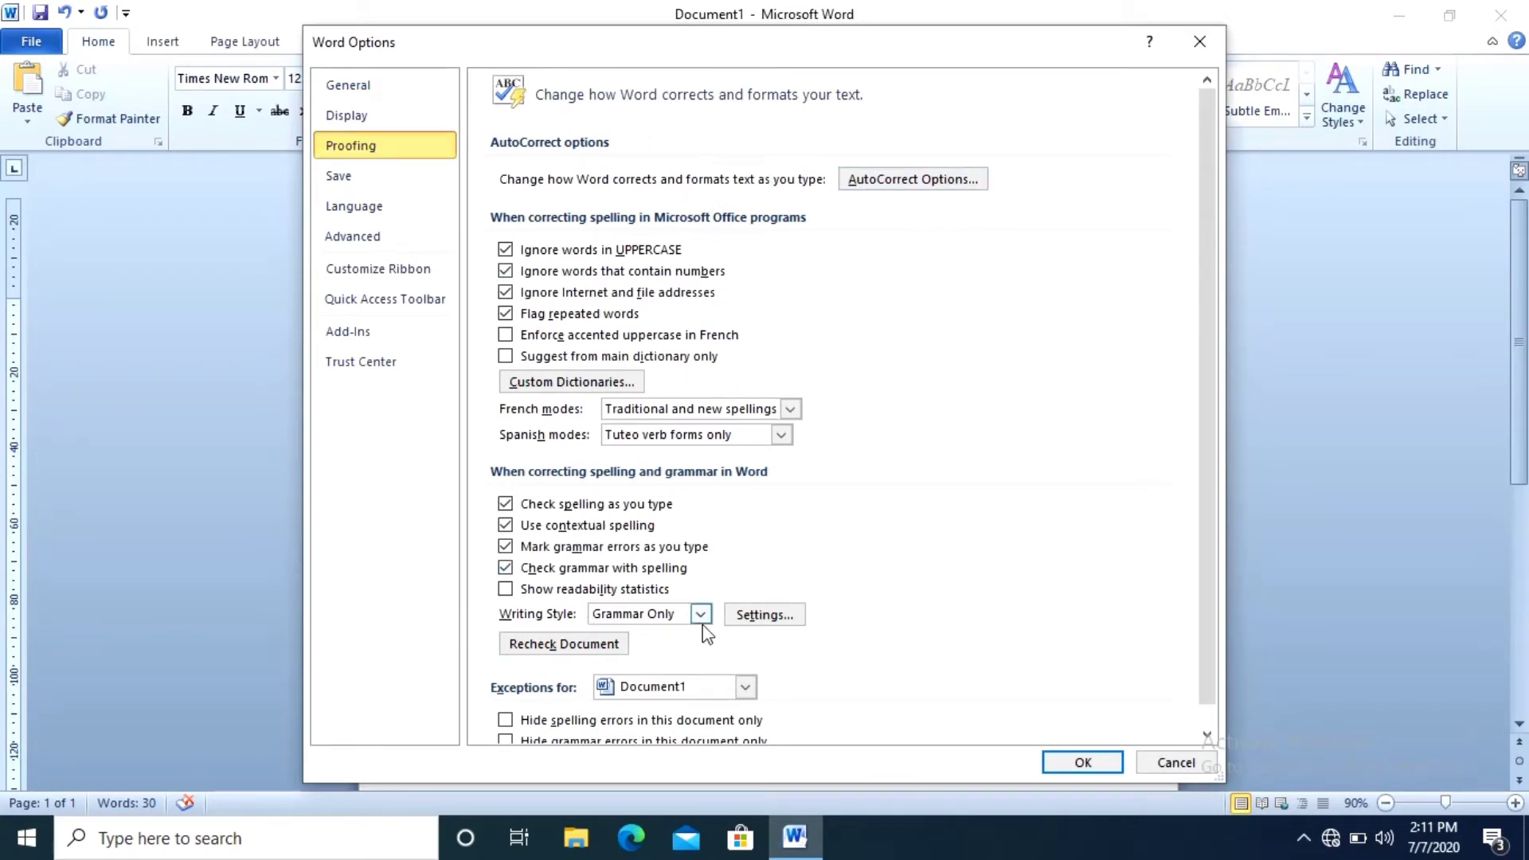
{"action": "scroll", "coordinate": [478, 676], "scroll_direction": "down", "scroll_amount": 1}
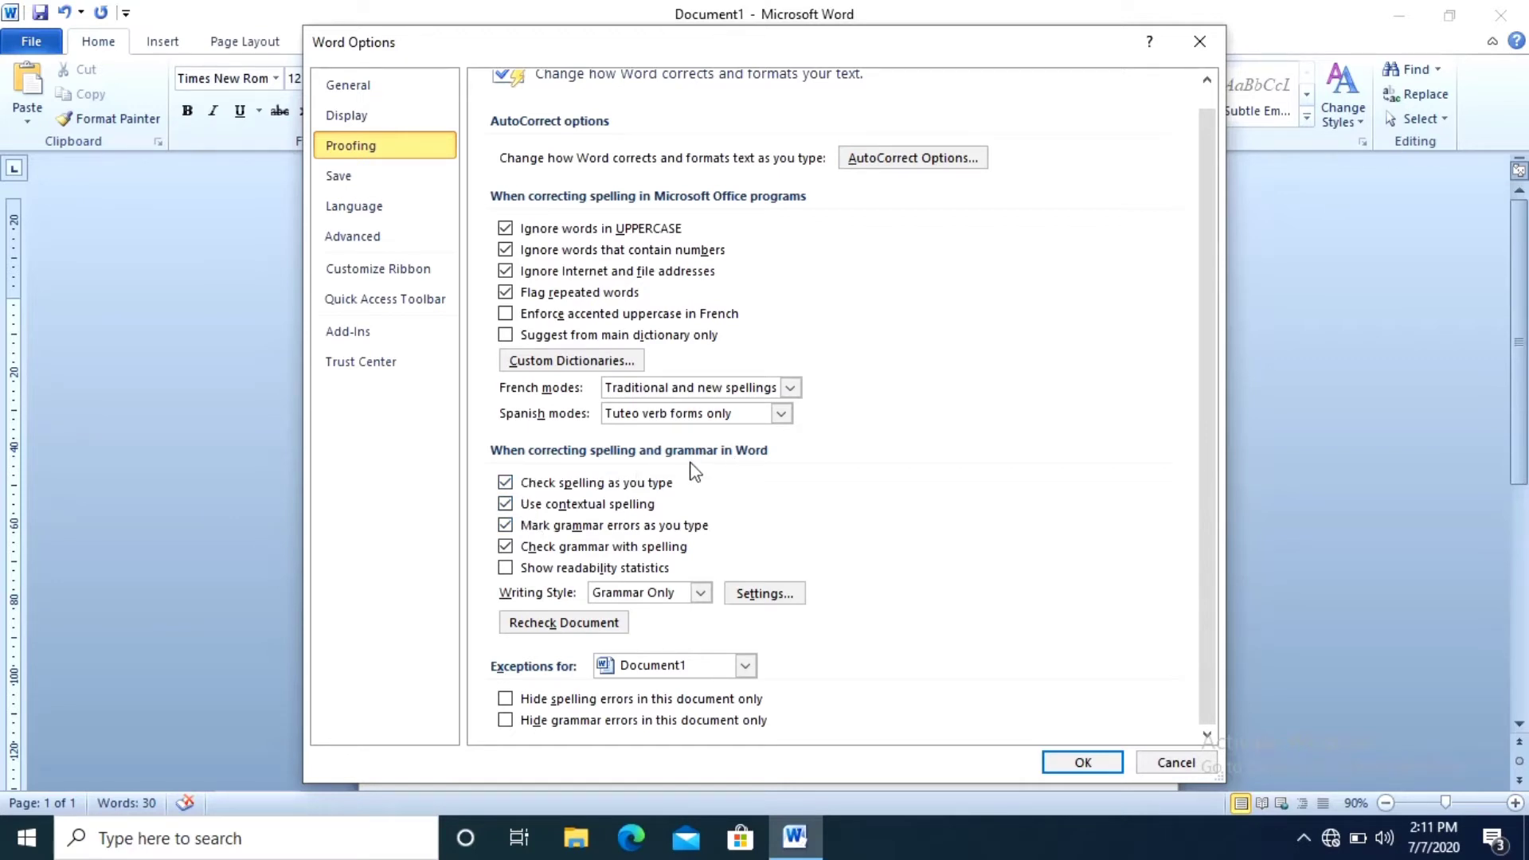
{"action": "left_click", "coordinate": [507, 484]}
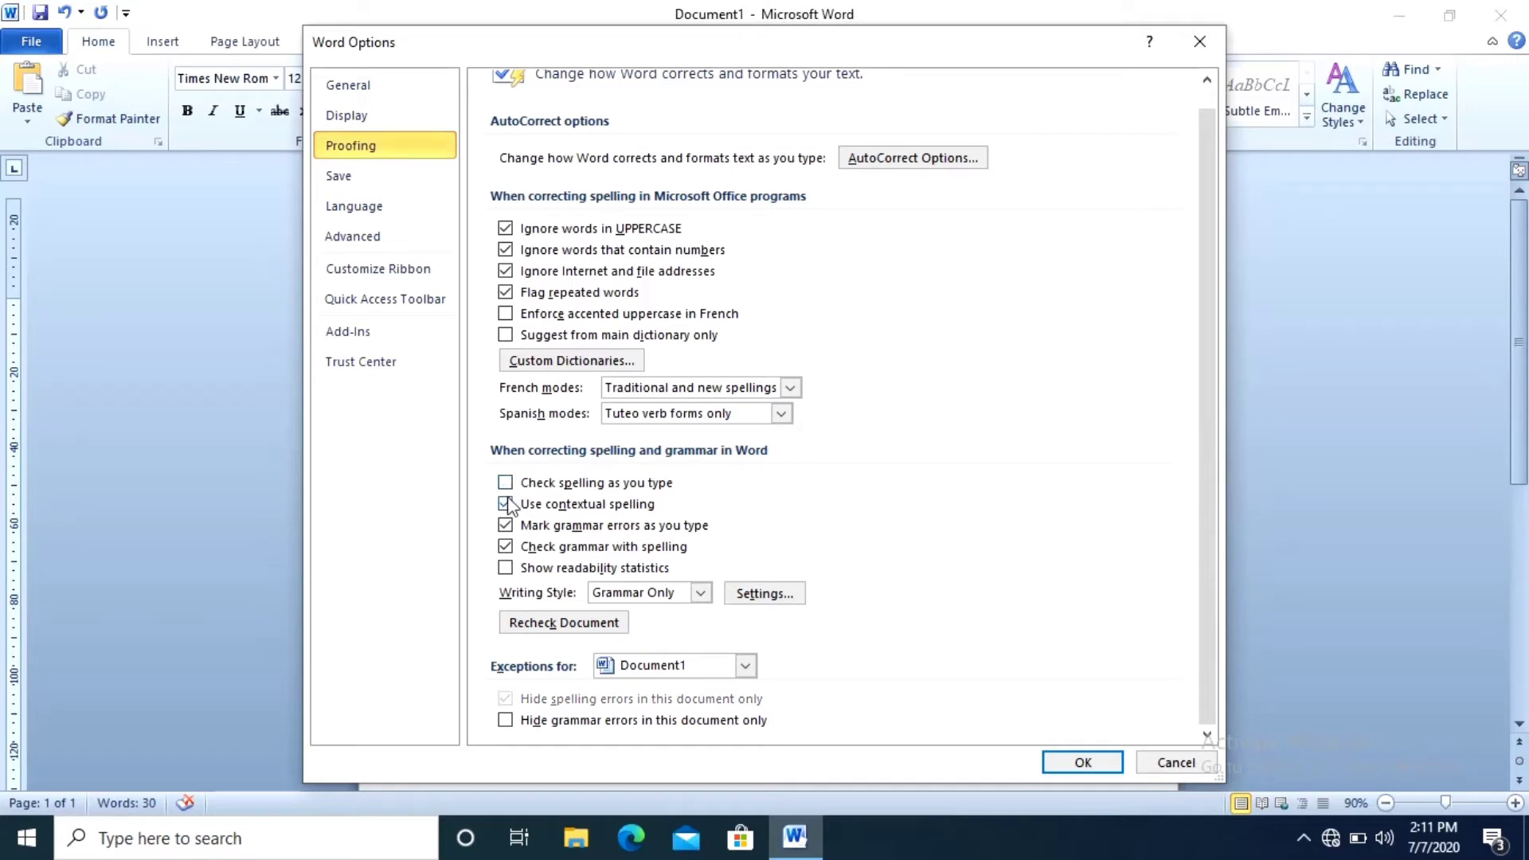
{"action": "left_click", "coordinate": [506, 503]}
{"action": "left_click", "coordinate": [507, 525]}
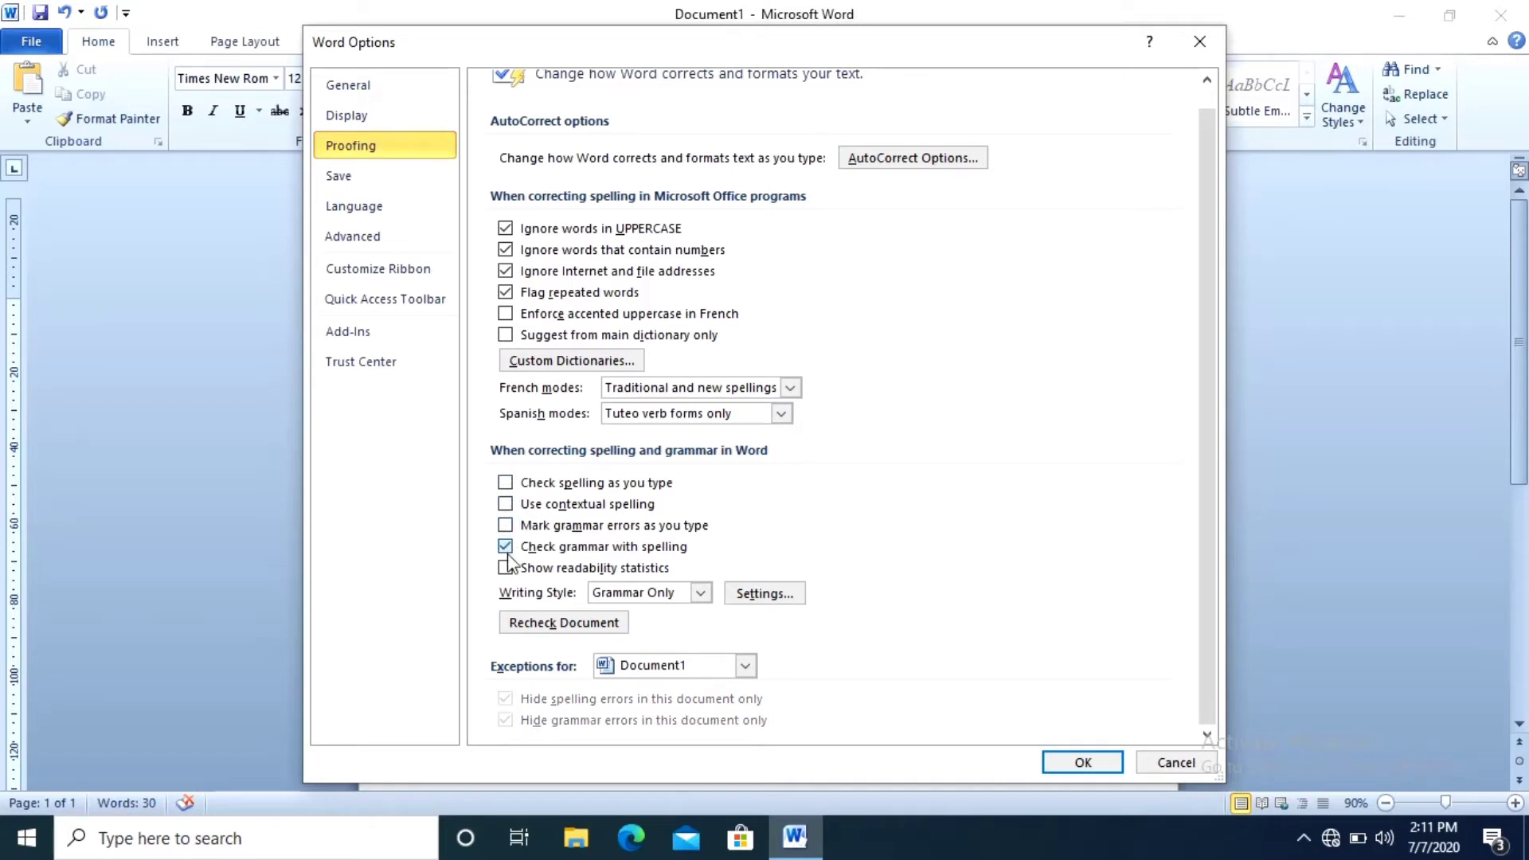
{"action": "left_click", "coordinate": [506, 546]}
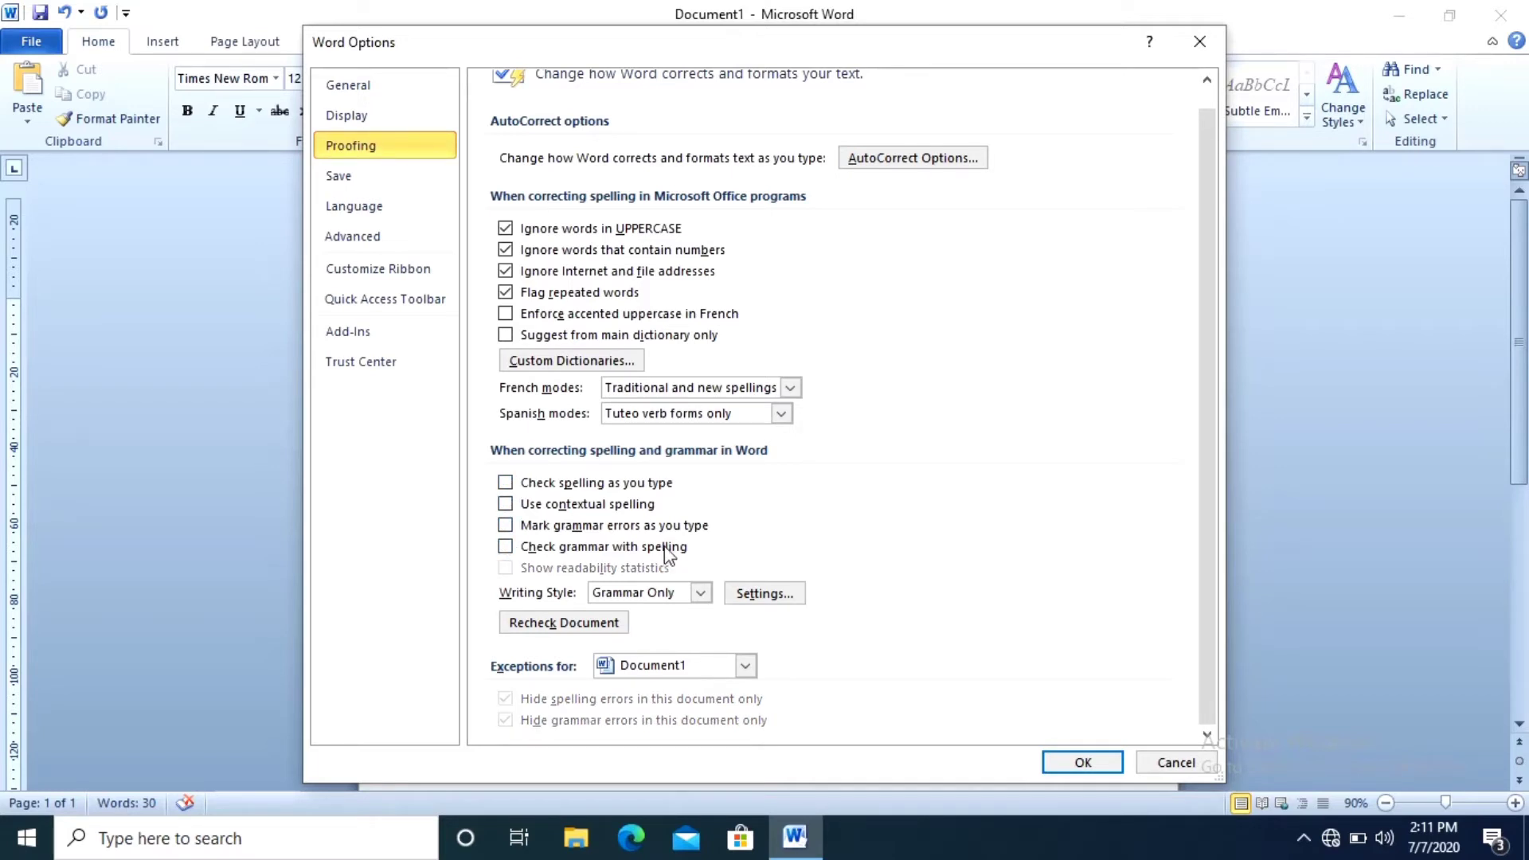
{"action": "left_click", "coordinate": [1083, 762]}
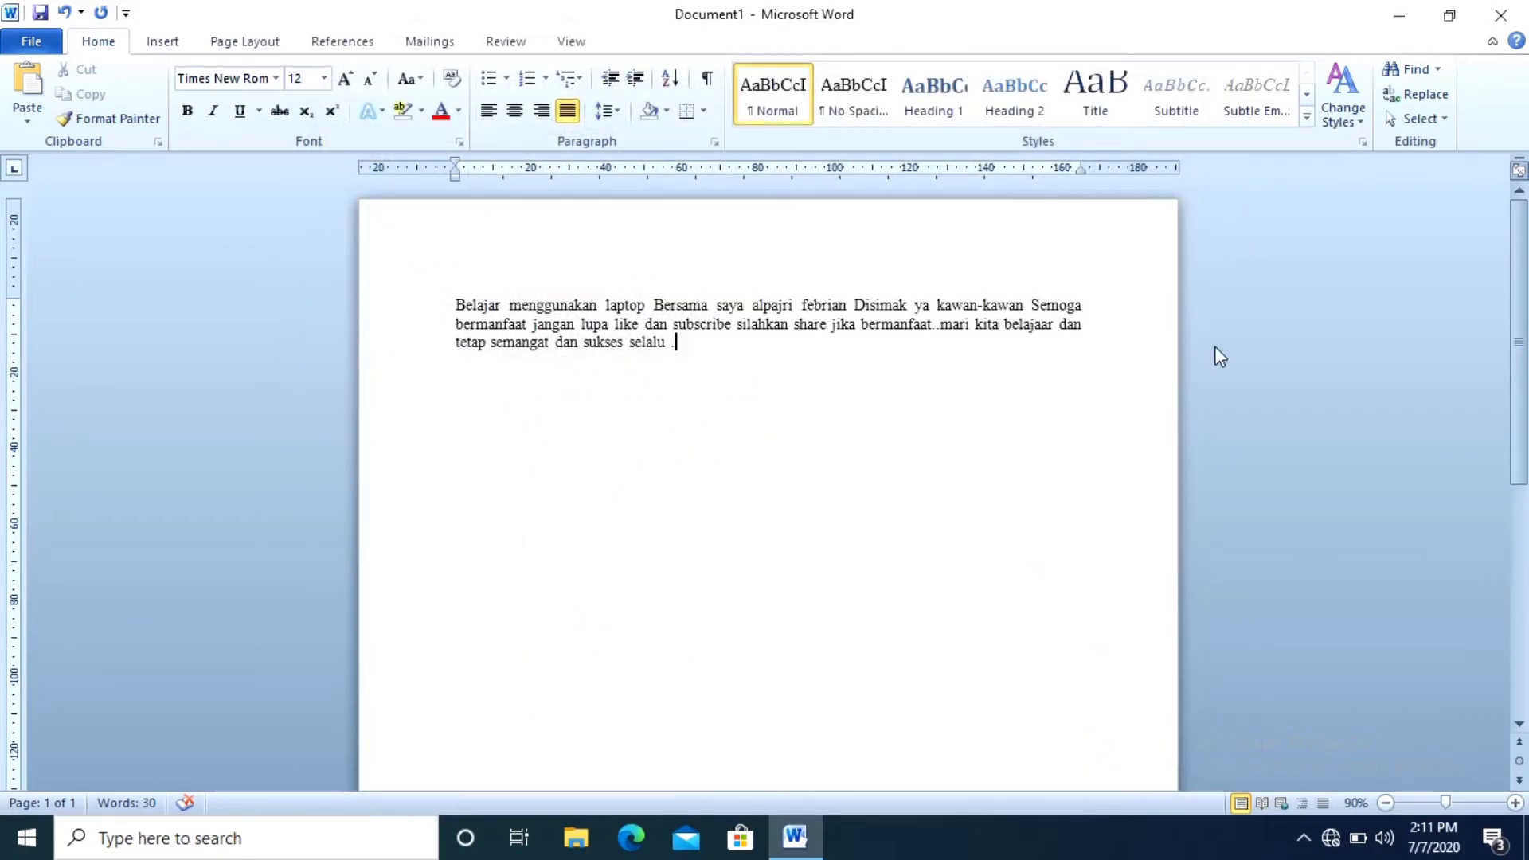
Set the default format for saving files to Word 97-2003 Document (*.doc) in the Word save options
{"action": "left_click", "coordinate": [4, 47]}
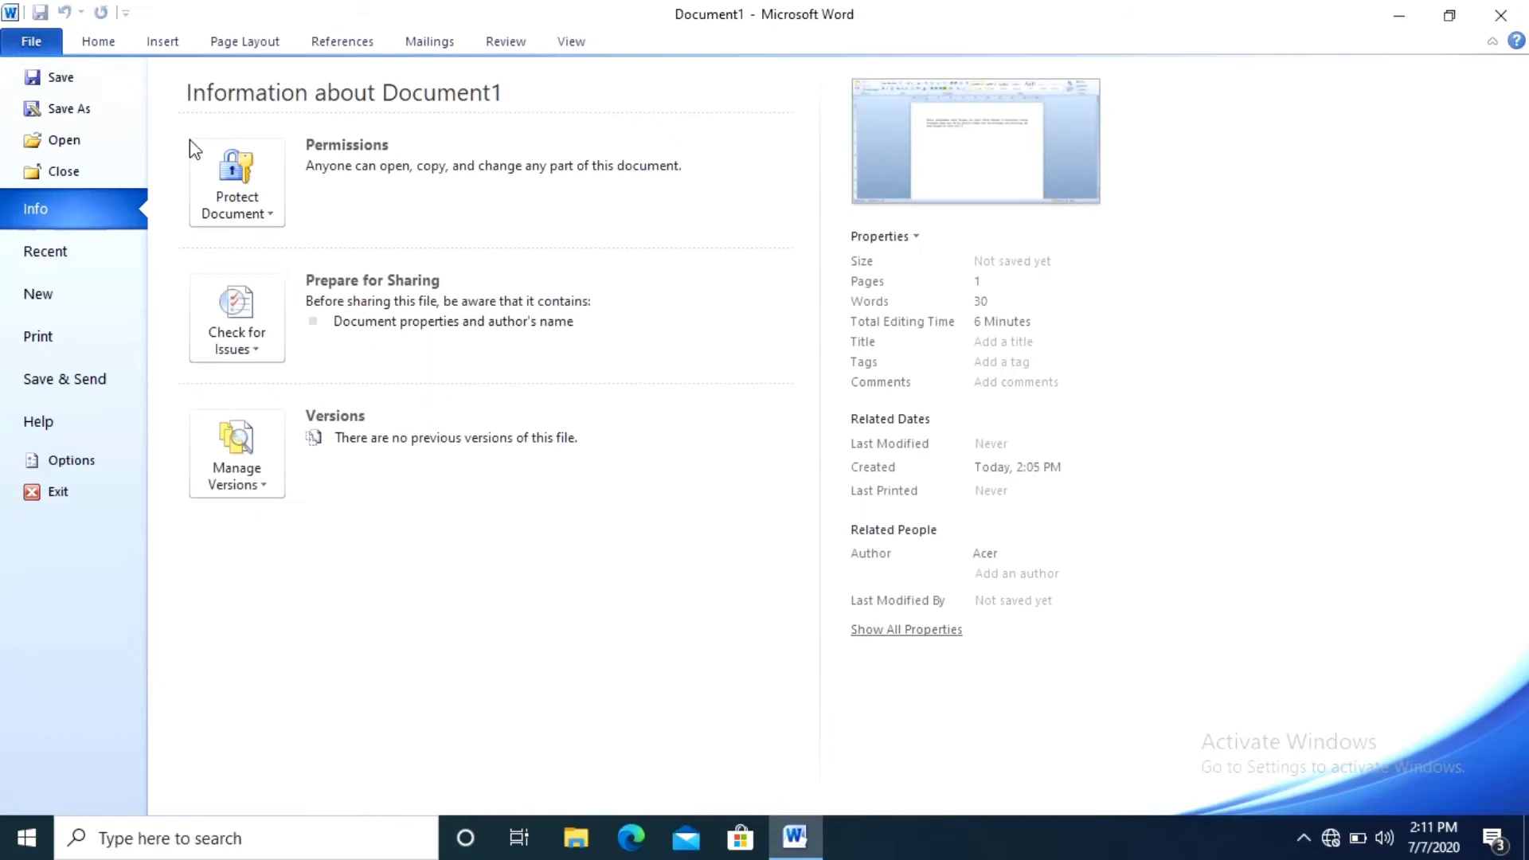
{"action": "left_click", "coordinate": [48, 456]}
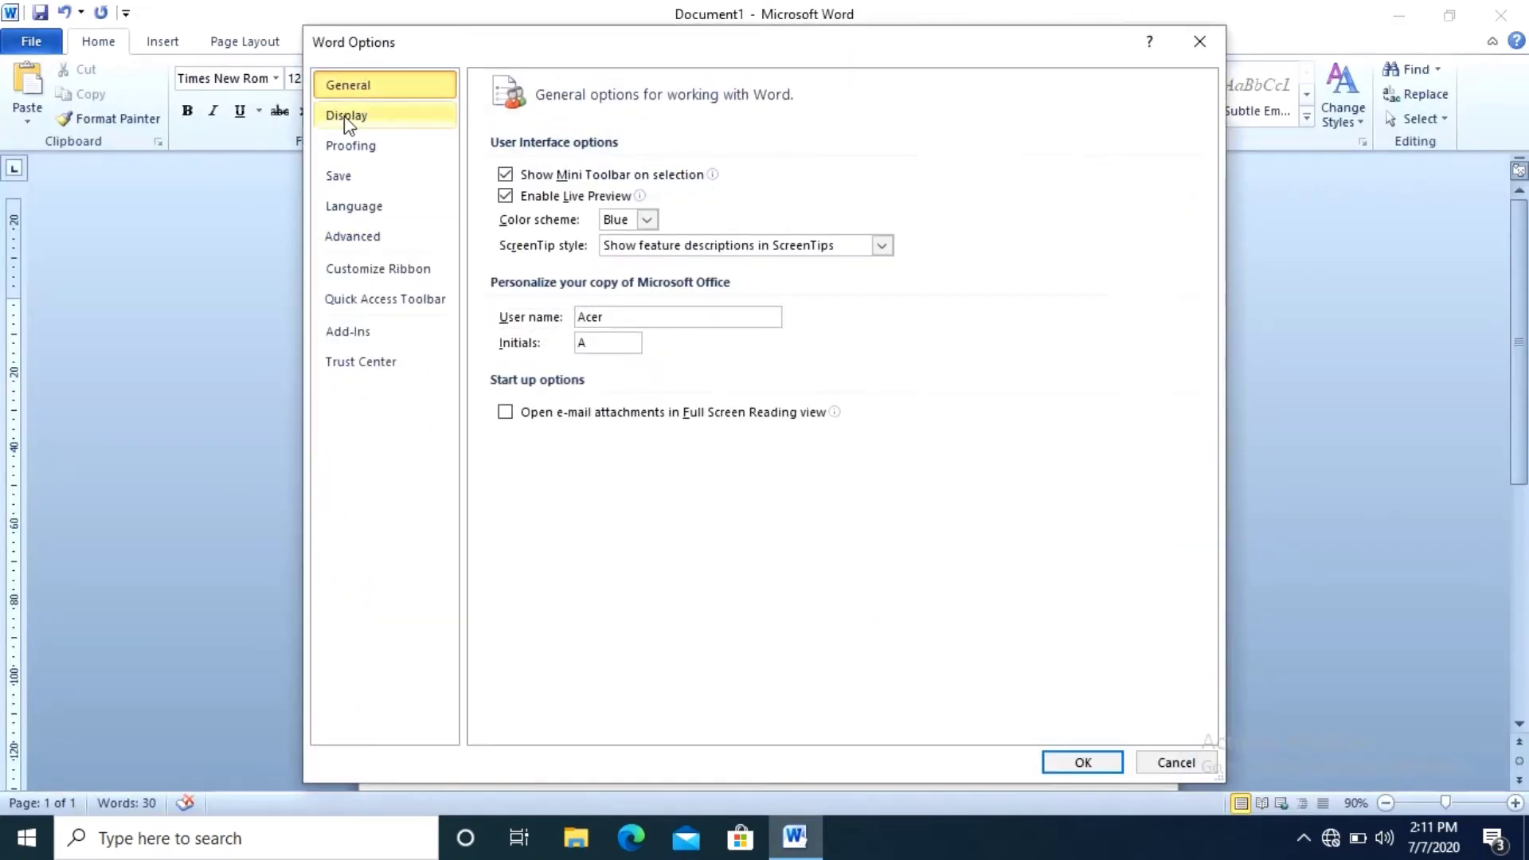
{"action": "left_click", "coordinate": [381, 177]}
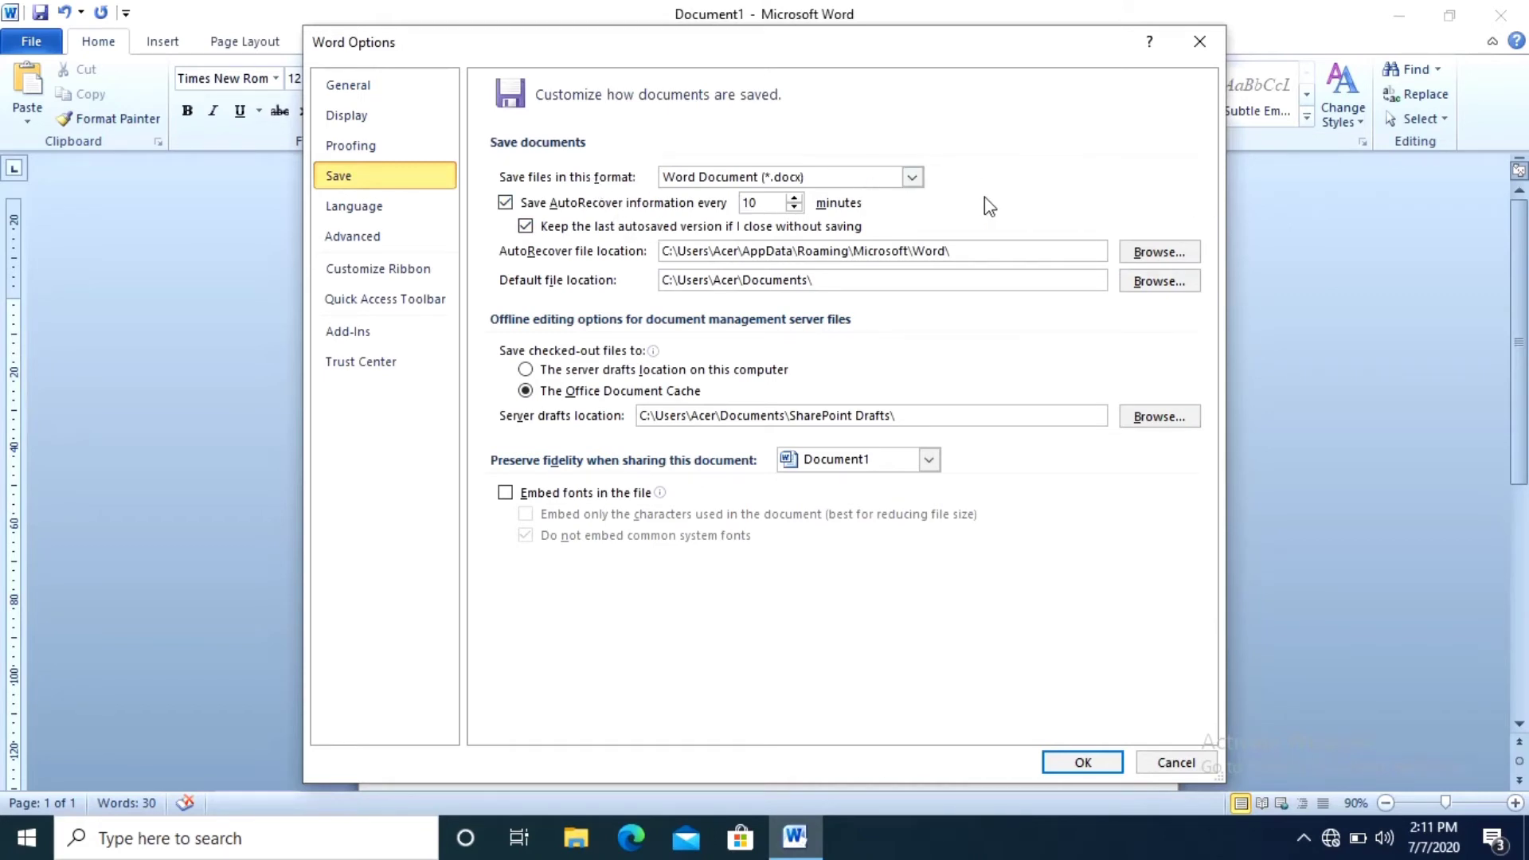
{"action": "left_click", "coordinate": [910, 177]}
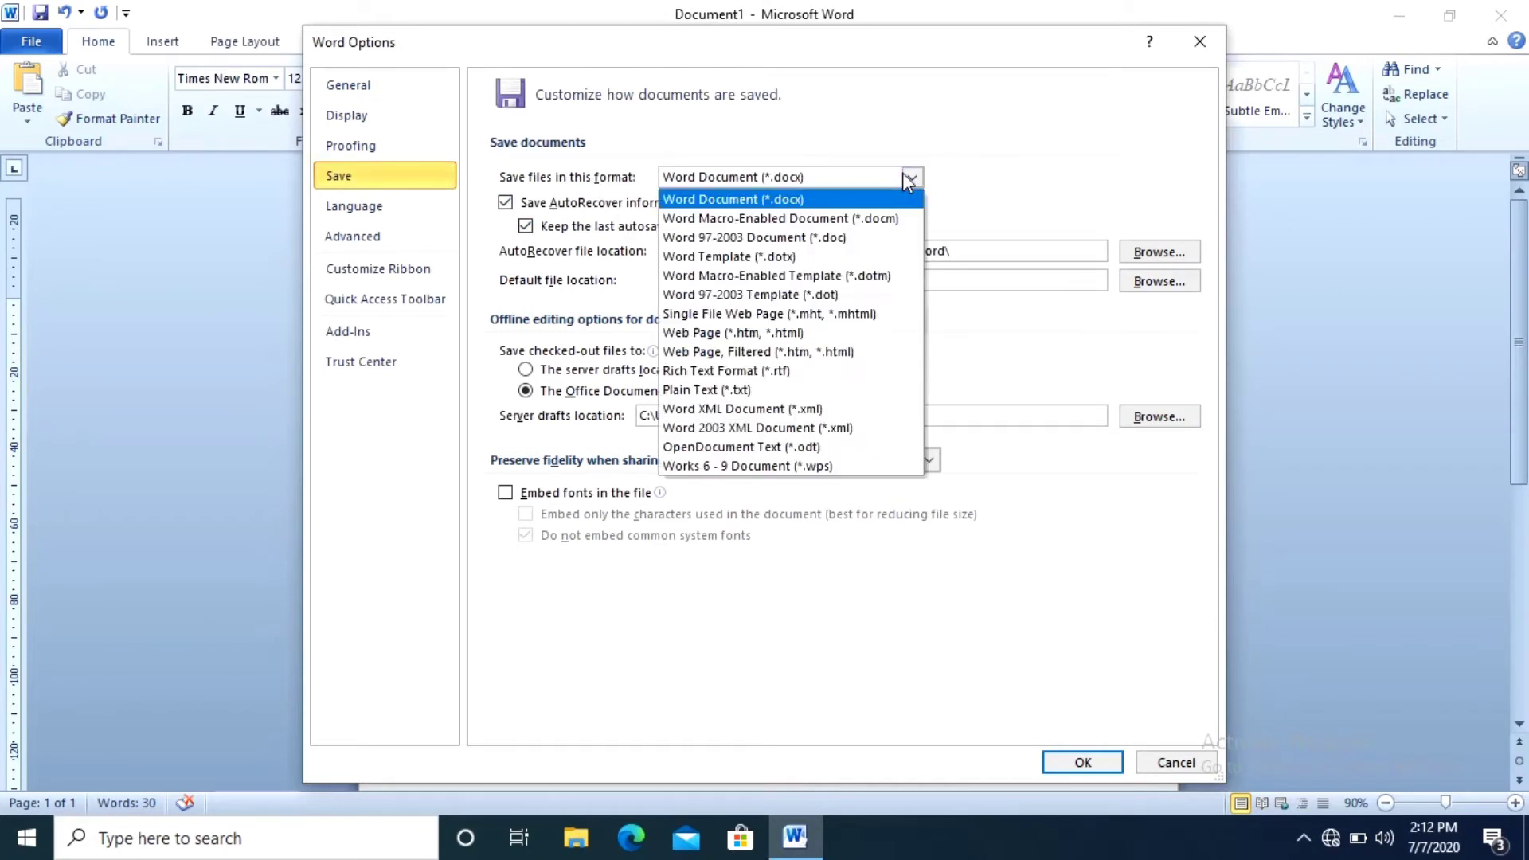
{"action": "left_click", "coordinate": [831, 237]}
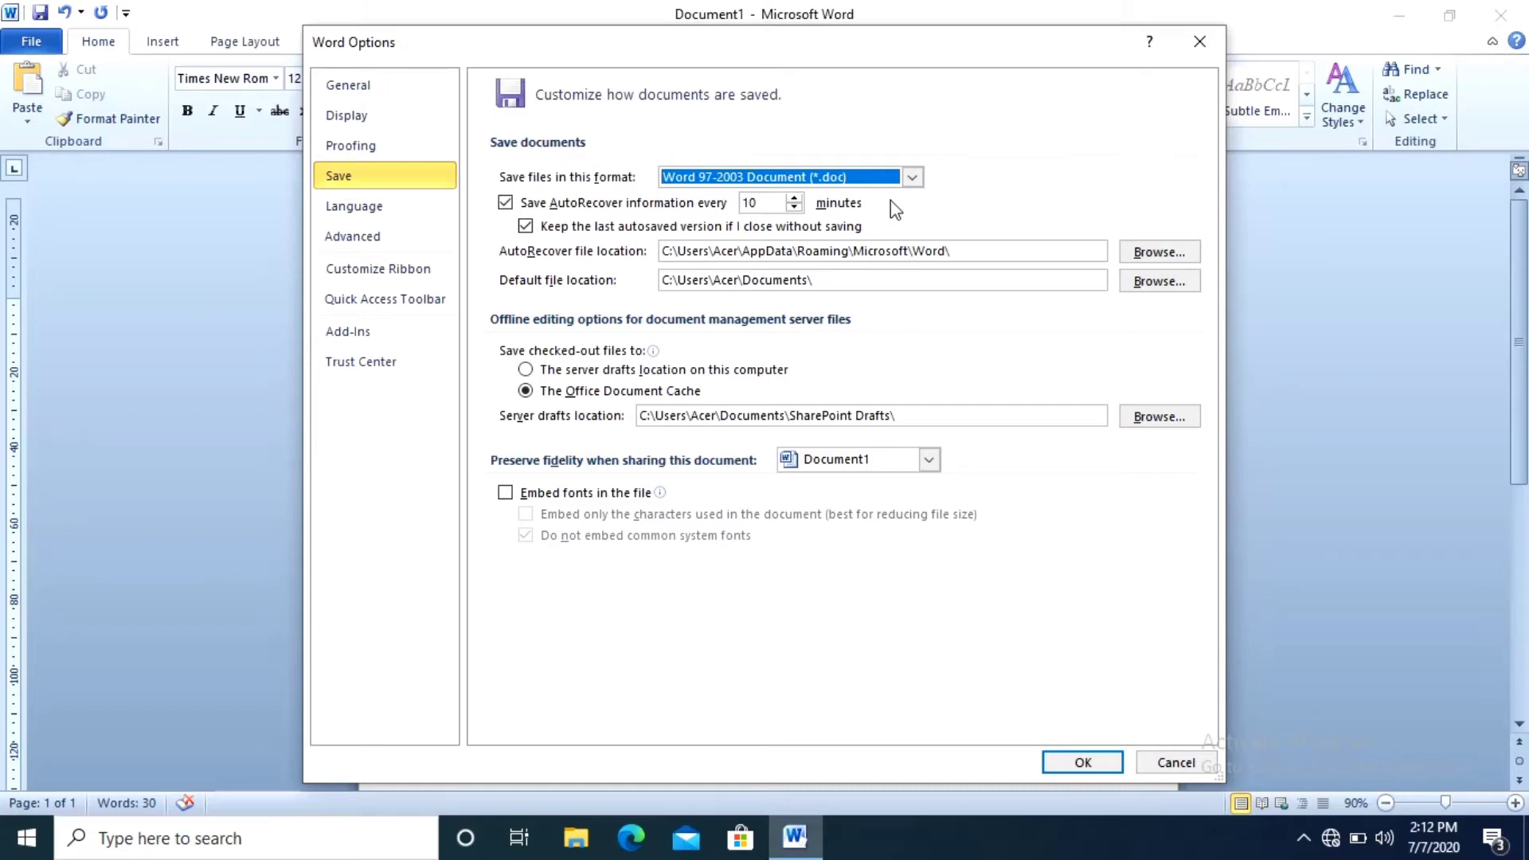
{"action": "left_click", "coordinate": [911, 176]}
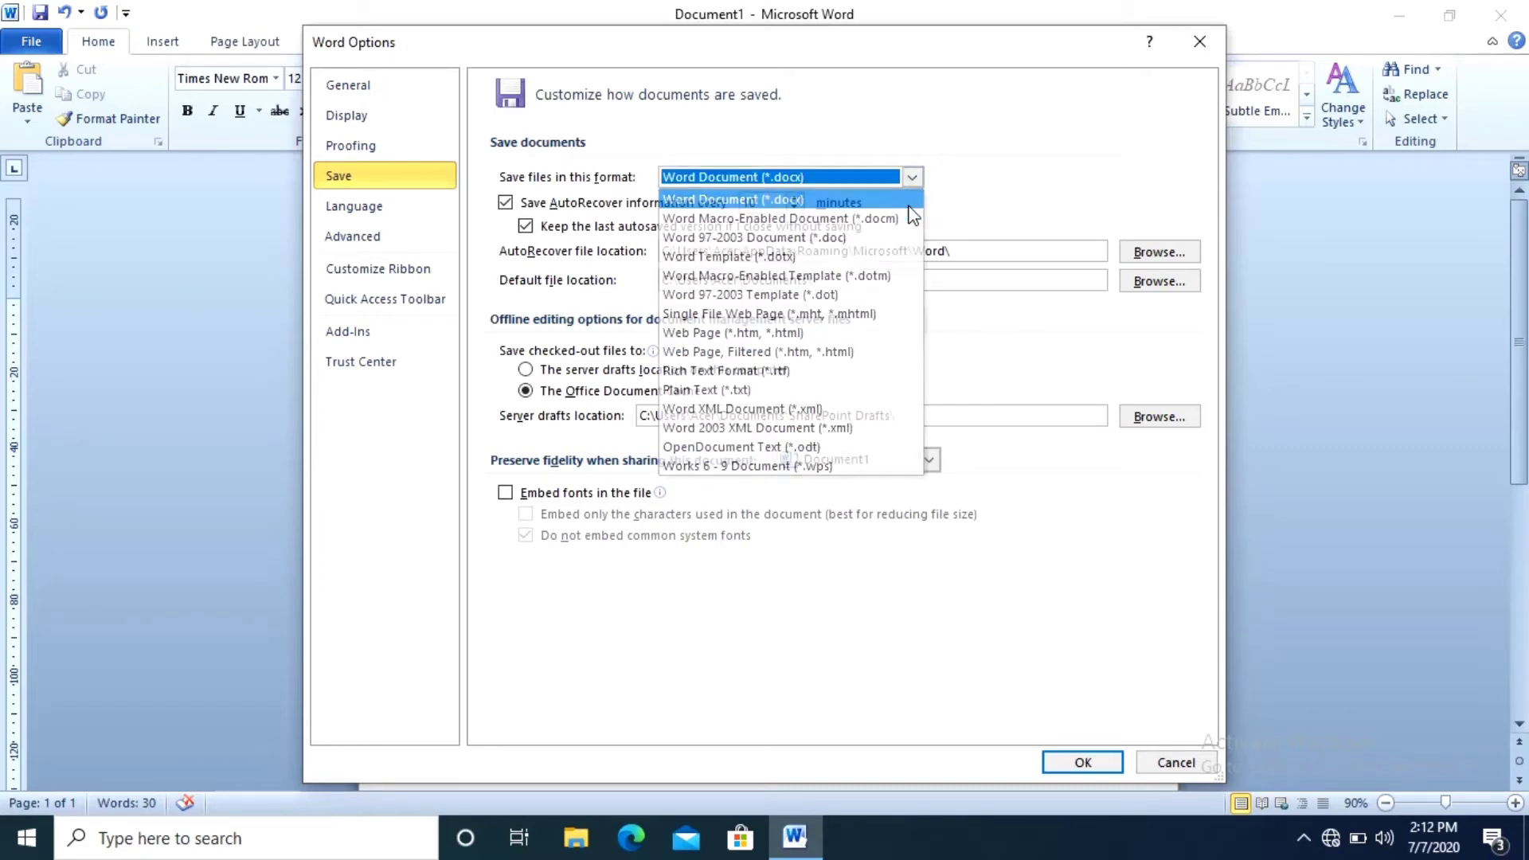
{"action": "left_click", "coordinate": [908, 206]}
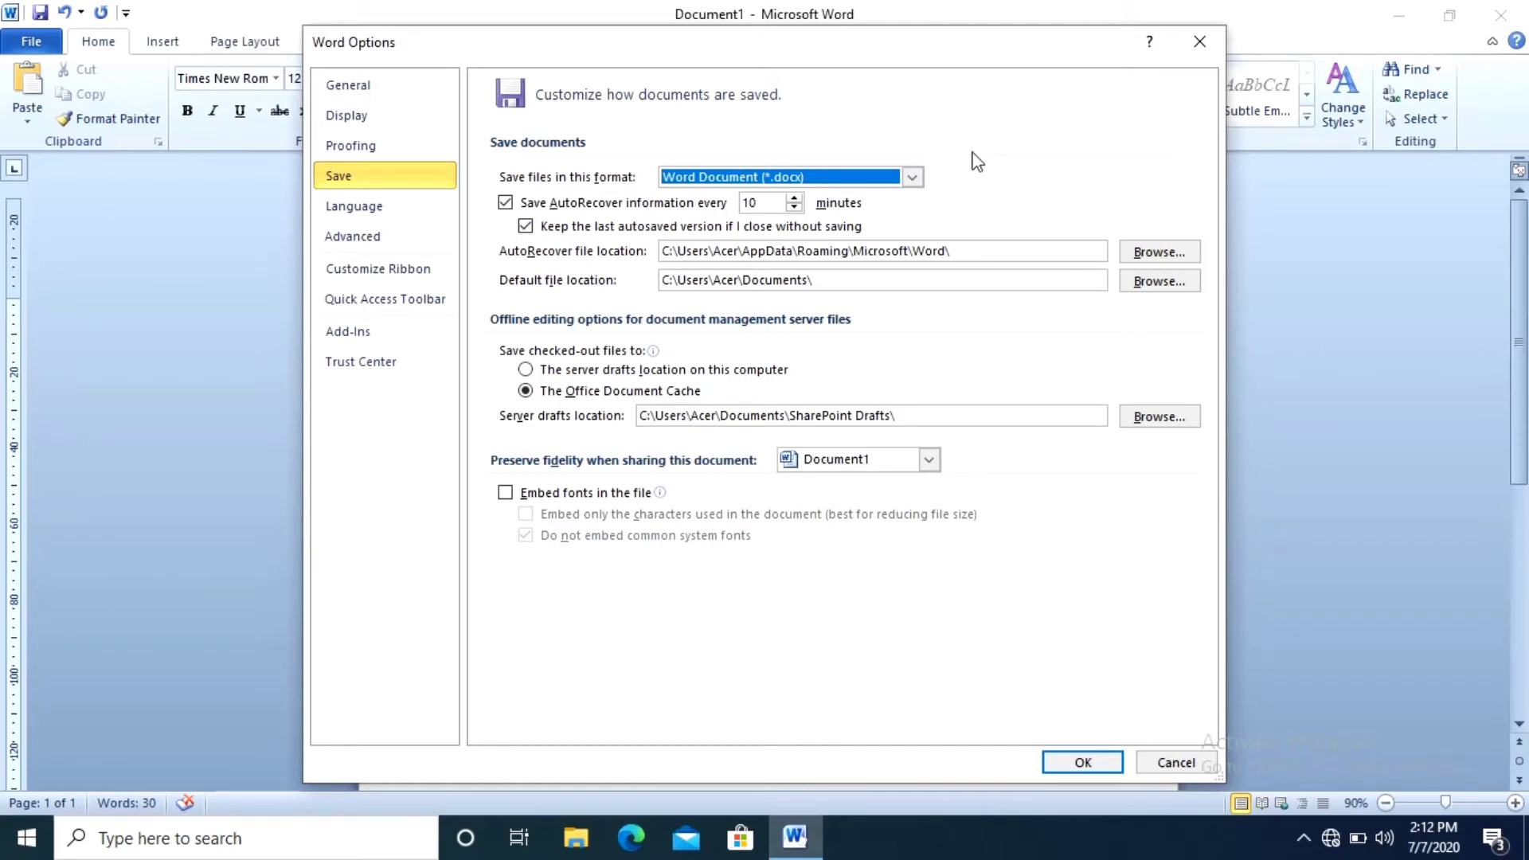
{"action": "left_click", "coordinate": [913, 183]}
{"action": "left_click", "coordinate": [843, 239]}
Set the AutoRecover save interval to 5 minutes
{"action": "left_click", "coordinate": [793, 198]}
{"action": "left_click", "coordinate": [793, 199]}
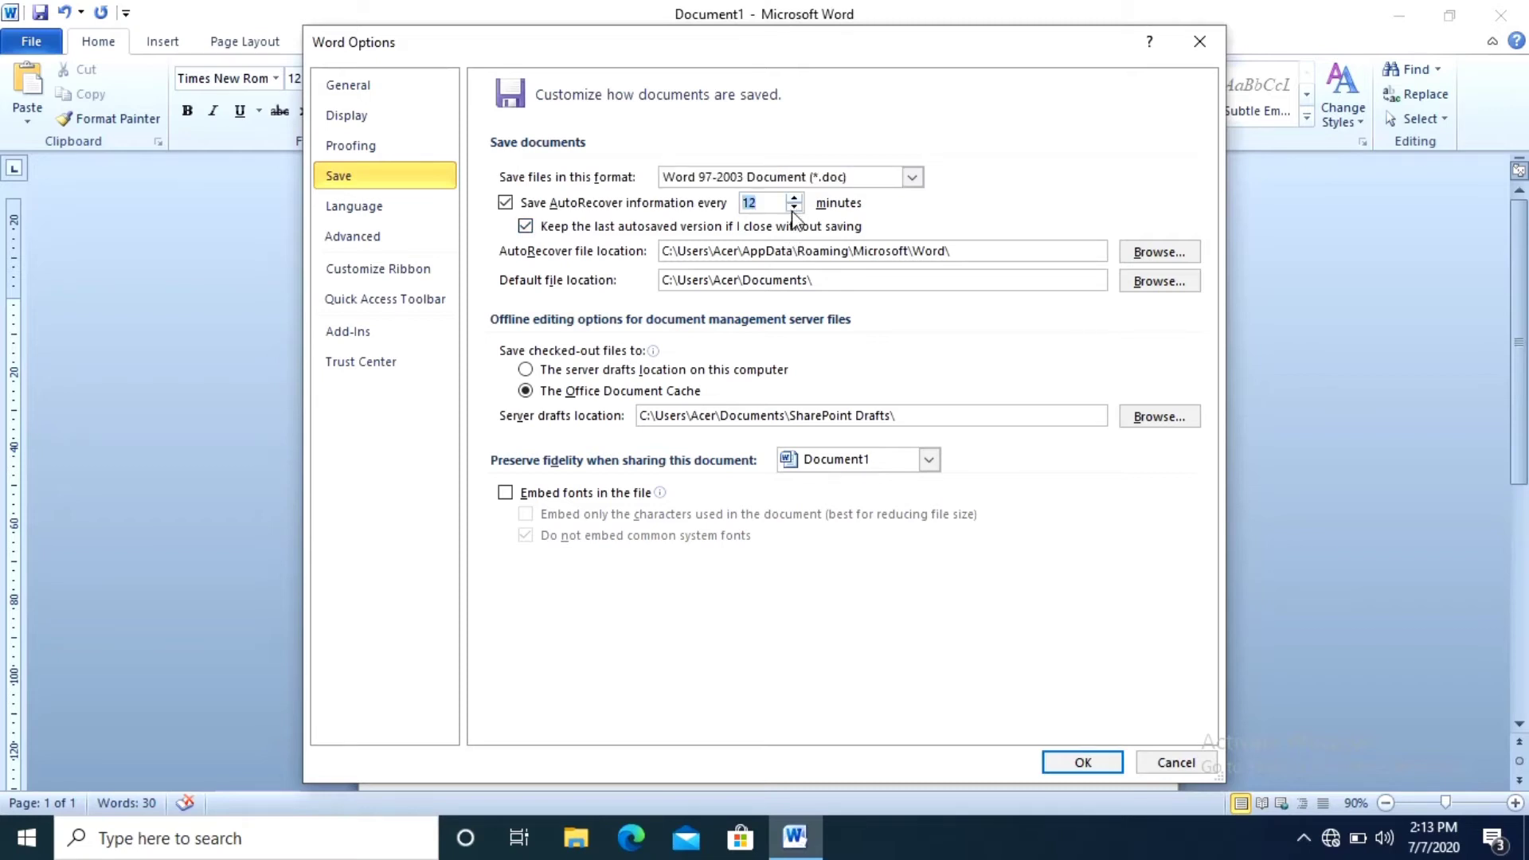
{"action": "left_click", "coordinate": [793, 209]}
{"action": "left_click", "coordinate": [793, 208]}
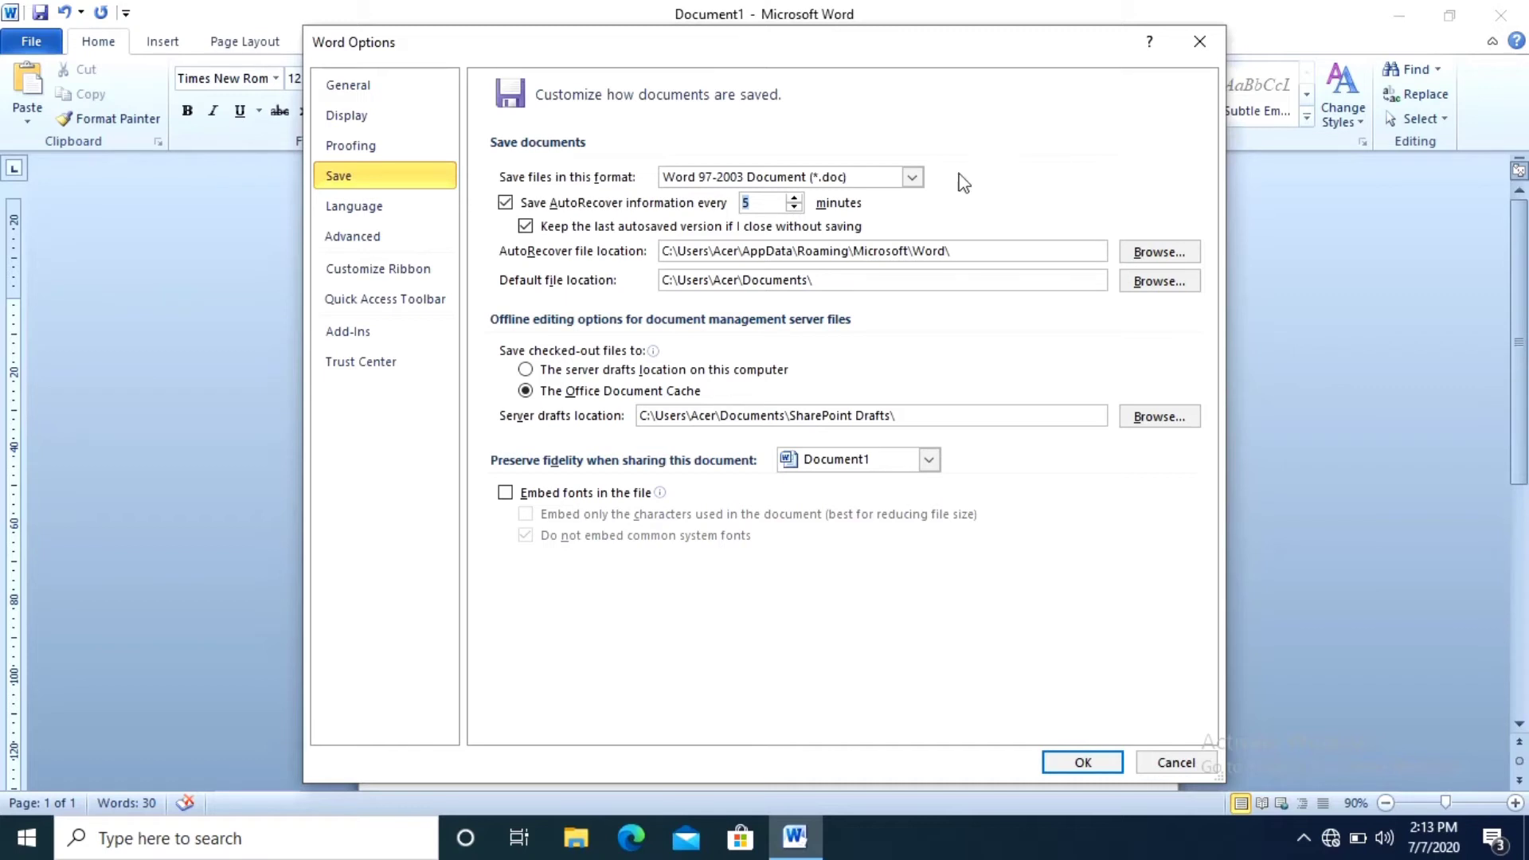
{"action": "left_click", "coordinate": [768, 202]}
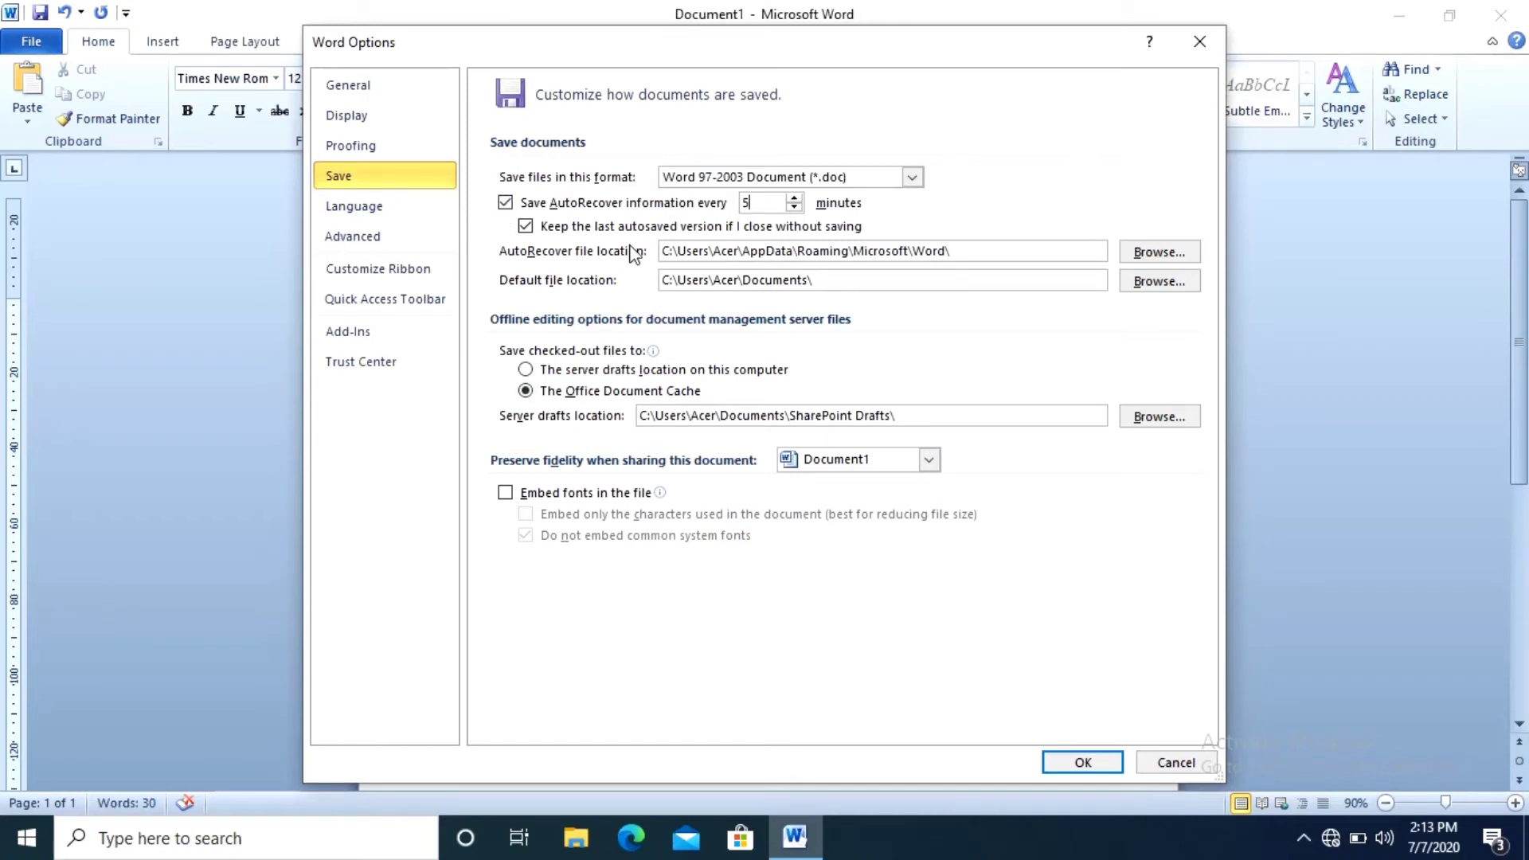
Review the Language and Advanced options and apply the changed save settings
{"action": "left_click", "coordinate": [396, 215]}
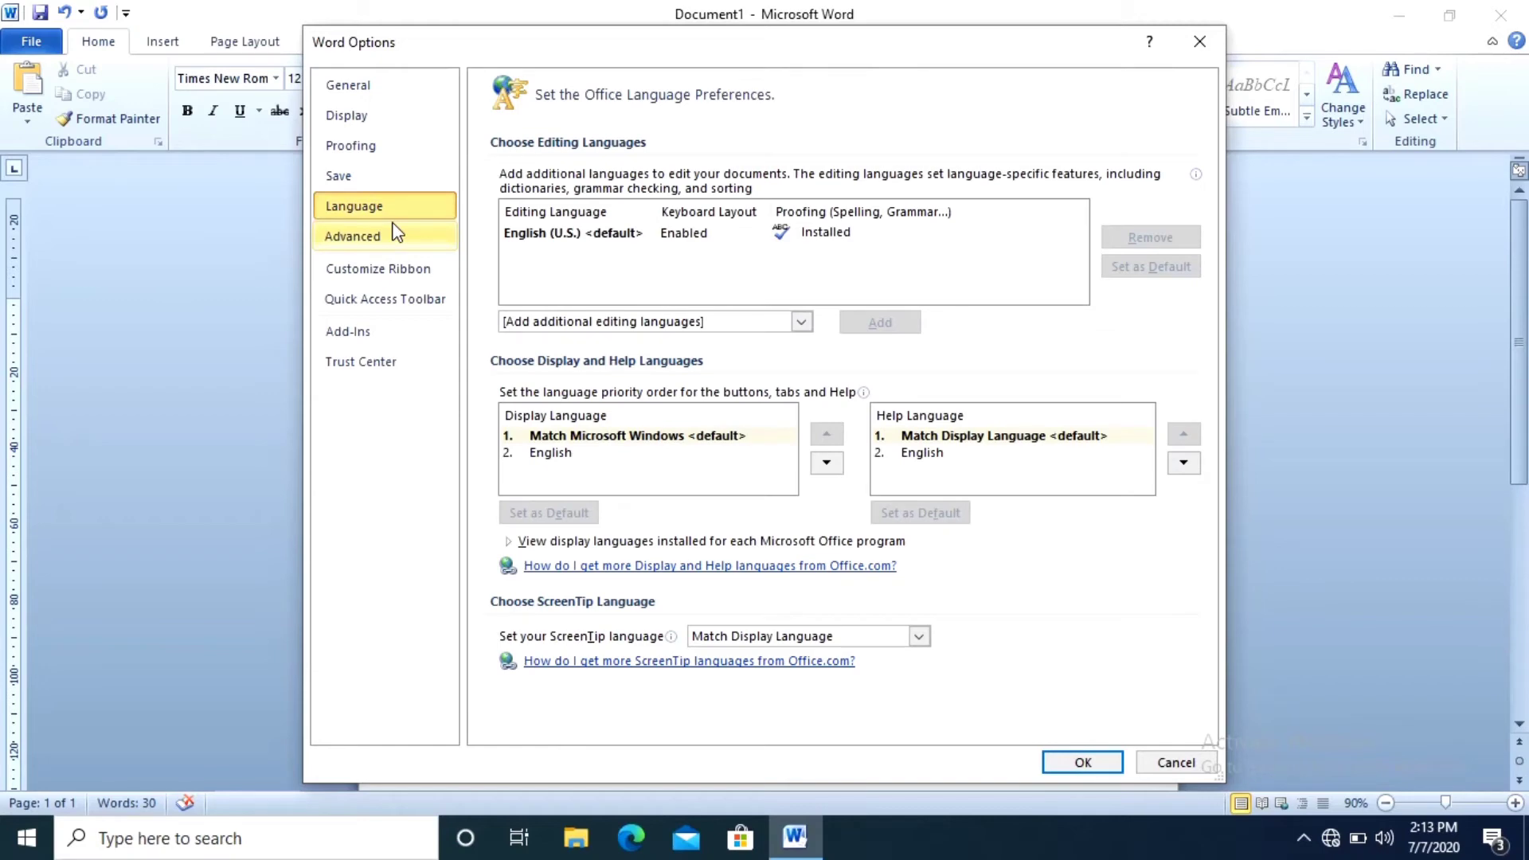
{"action": "left_click", "coordinate": [395, 232]}
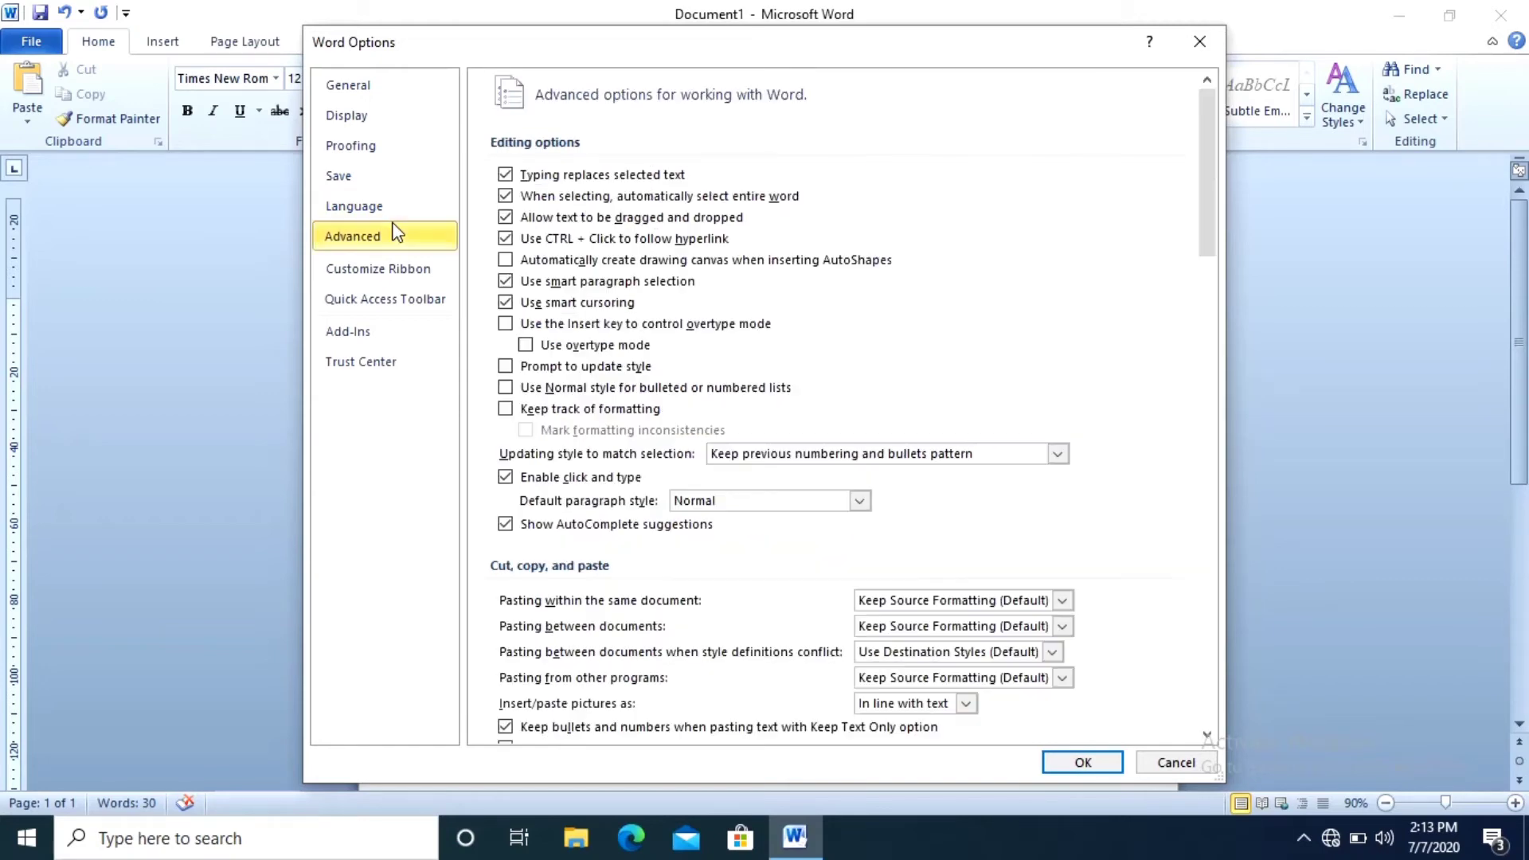
{"action": "scroll", "coordinate": [702, 374], "scroll_direction": "down", "scroll_amount": 8}
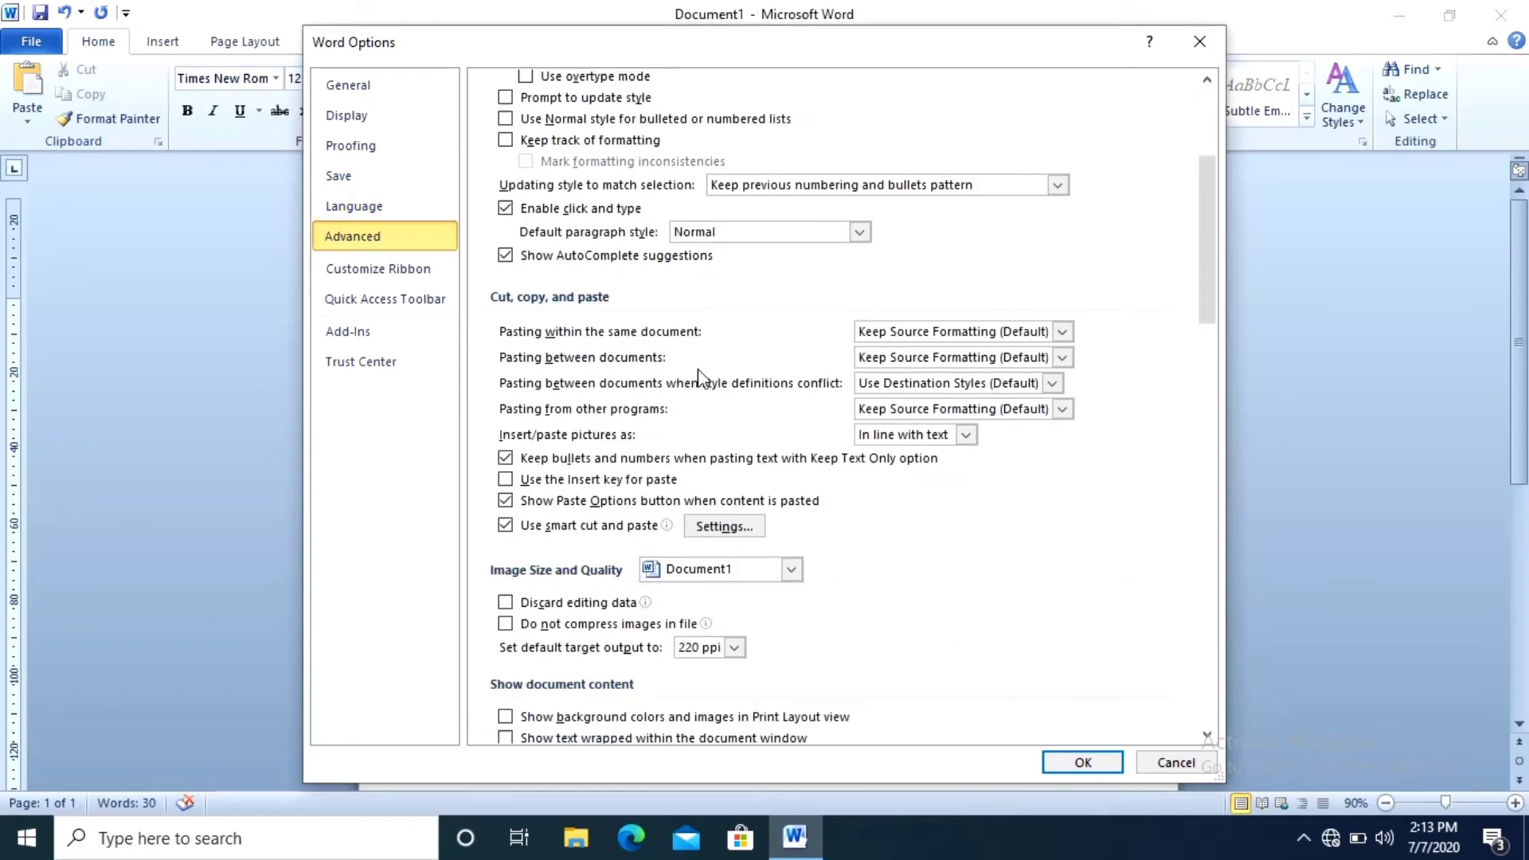
{"action": "scroll", "coordinate": [702, 381], "scroll_direction": "down", "scroll_amount": 8}
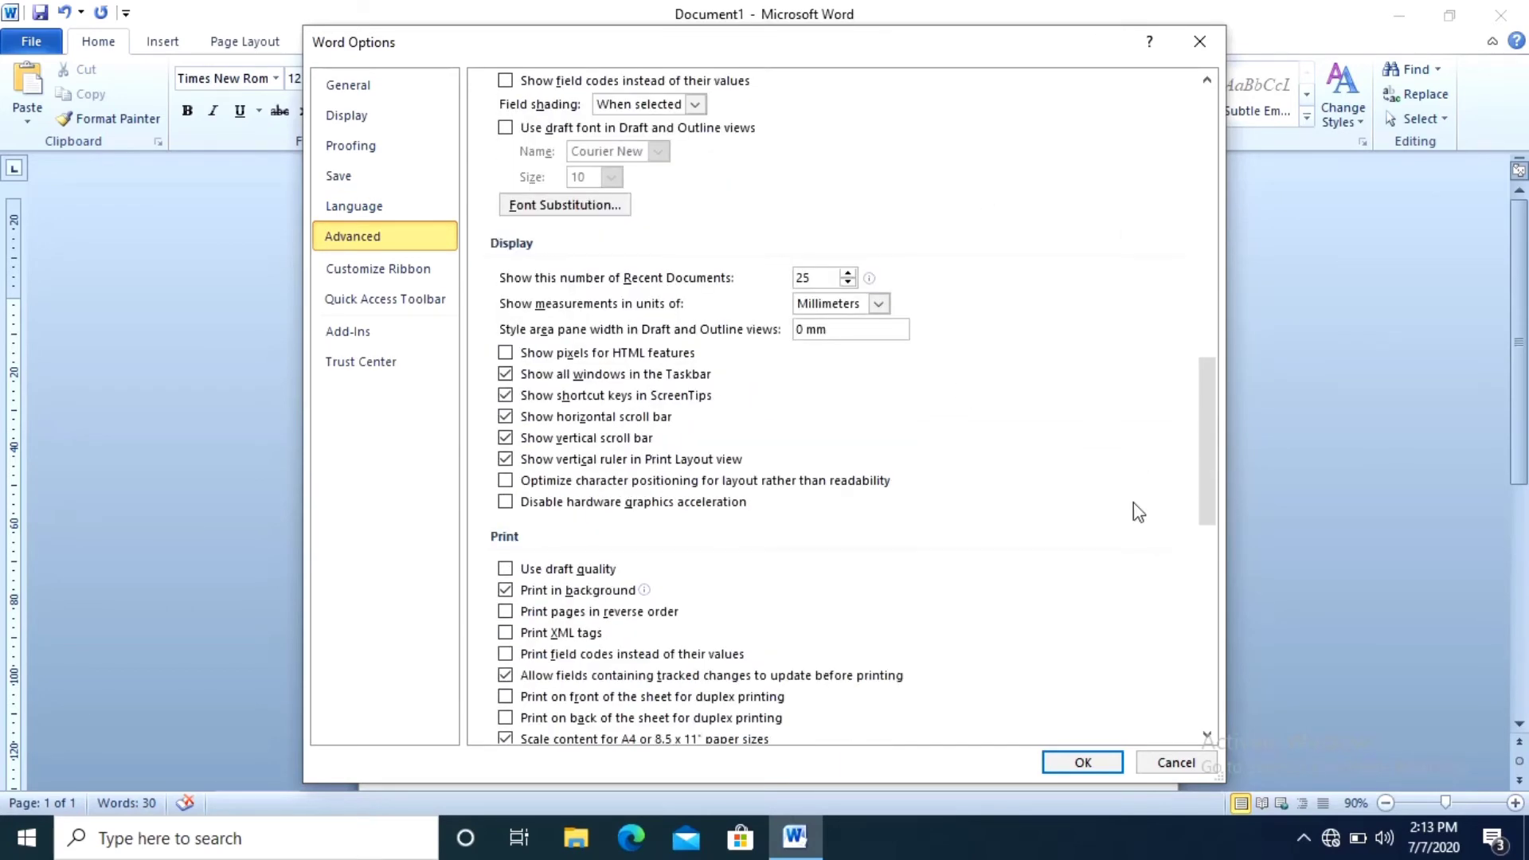
{"action": "left_click", "coordinate": [1096, 770]}
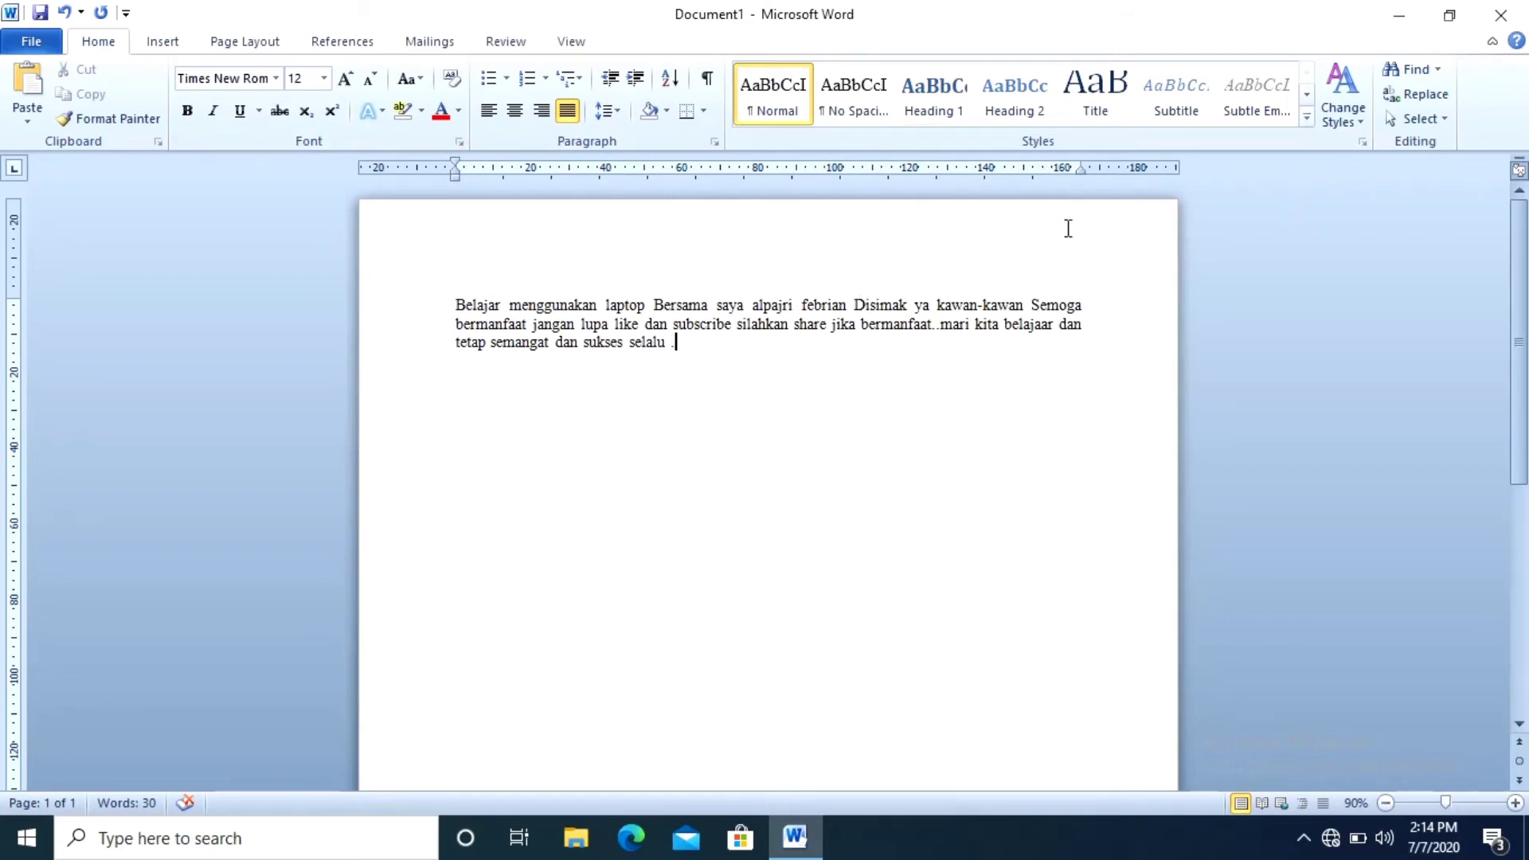
Switch the document's rulers off and display them again
{"action": "left_click", "coordinate": [1519, 170]}
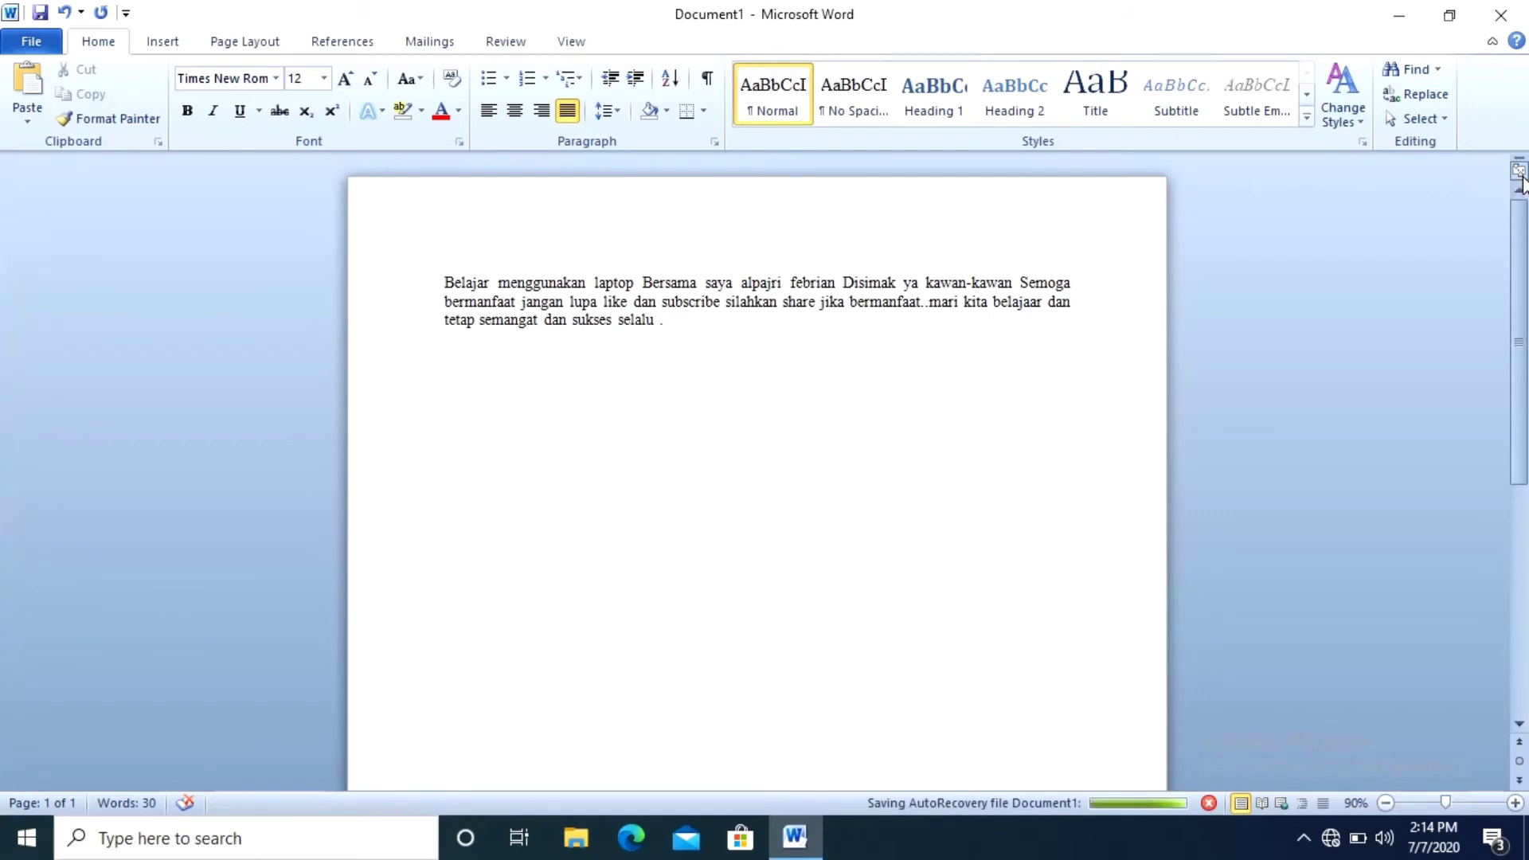
{"action": "left_click", "coordinate": [1519, 170]}
{"action": "left_click", "coordinate": [1519, 170]}
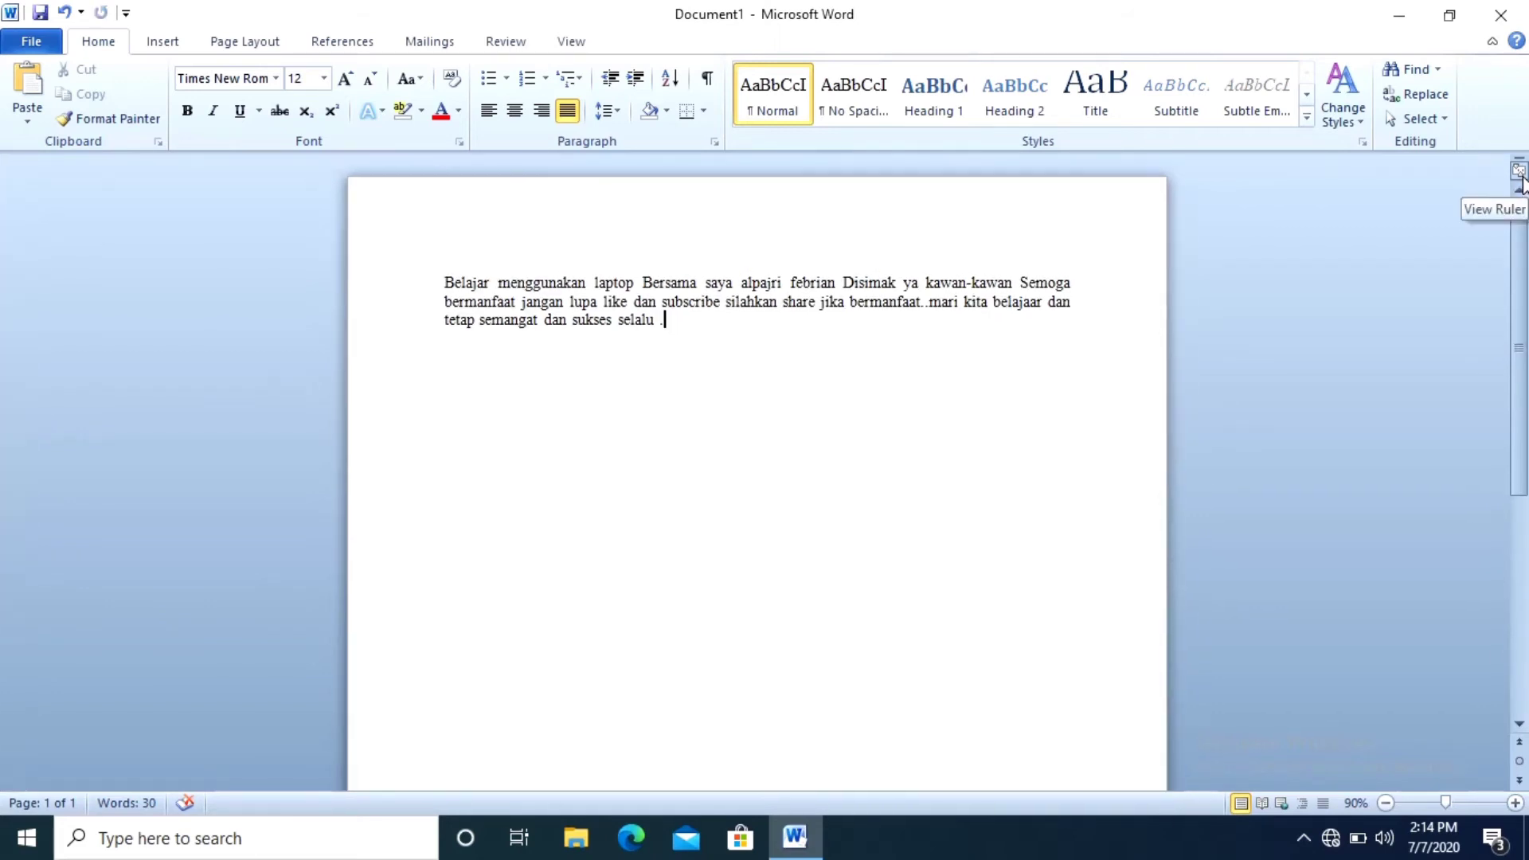
{"action": "left_click", "coordinate": [579, 43]}
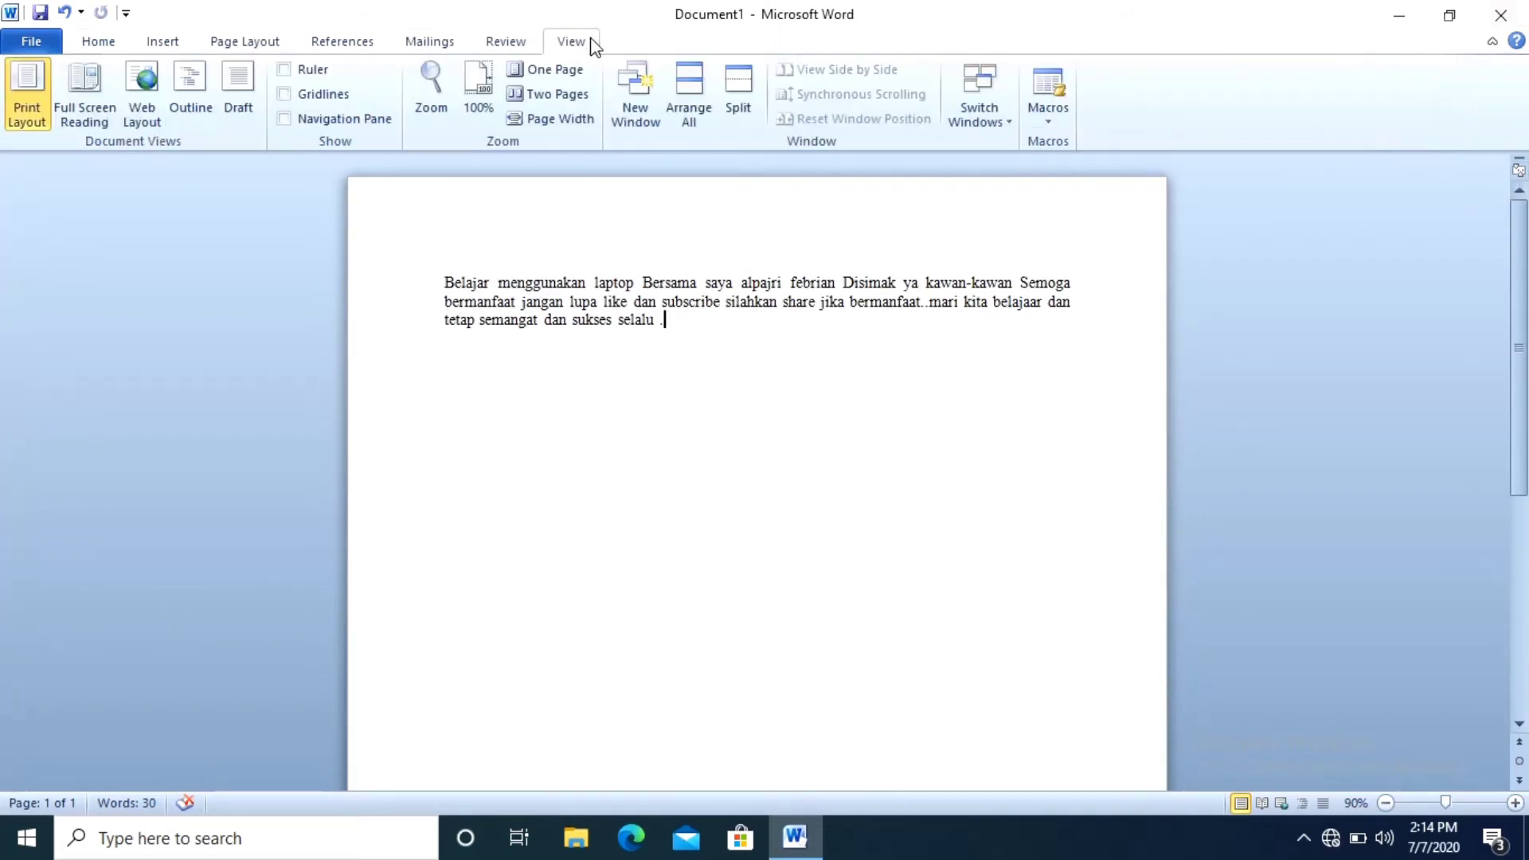
{"action": "left_click", "coordinate": [504, 44]}
{"action": "left_click", "coordinate": [293, 68]}
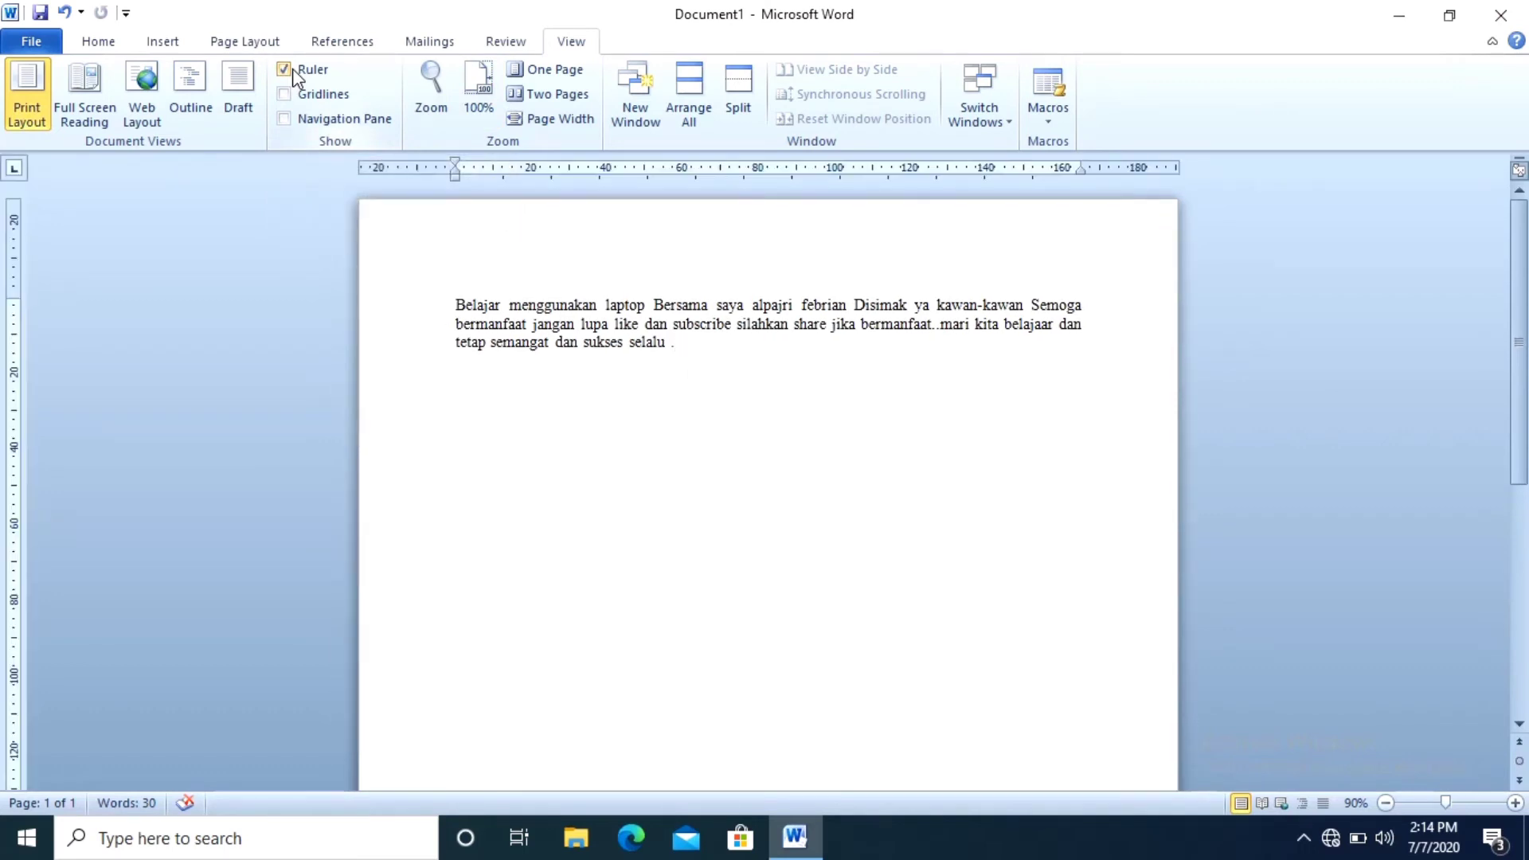
{"action": "left_click", "coordinate": [1327, 292]}
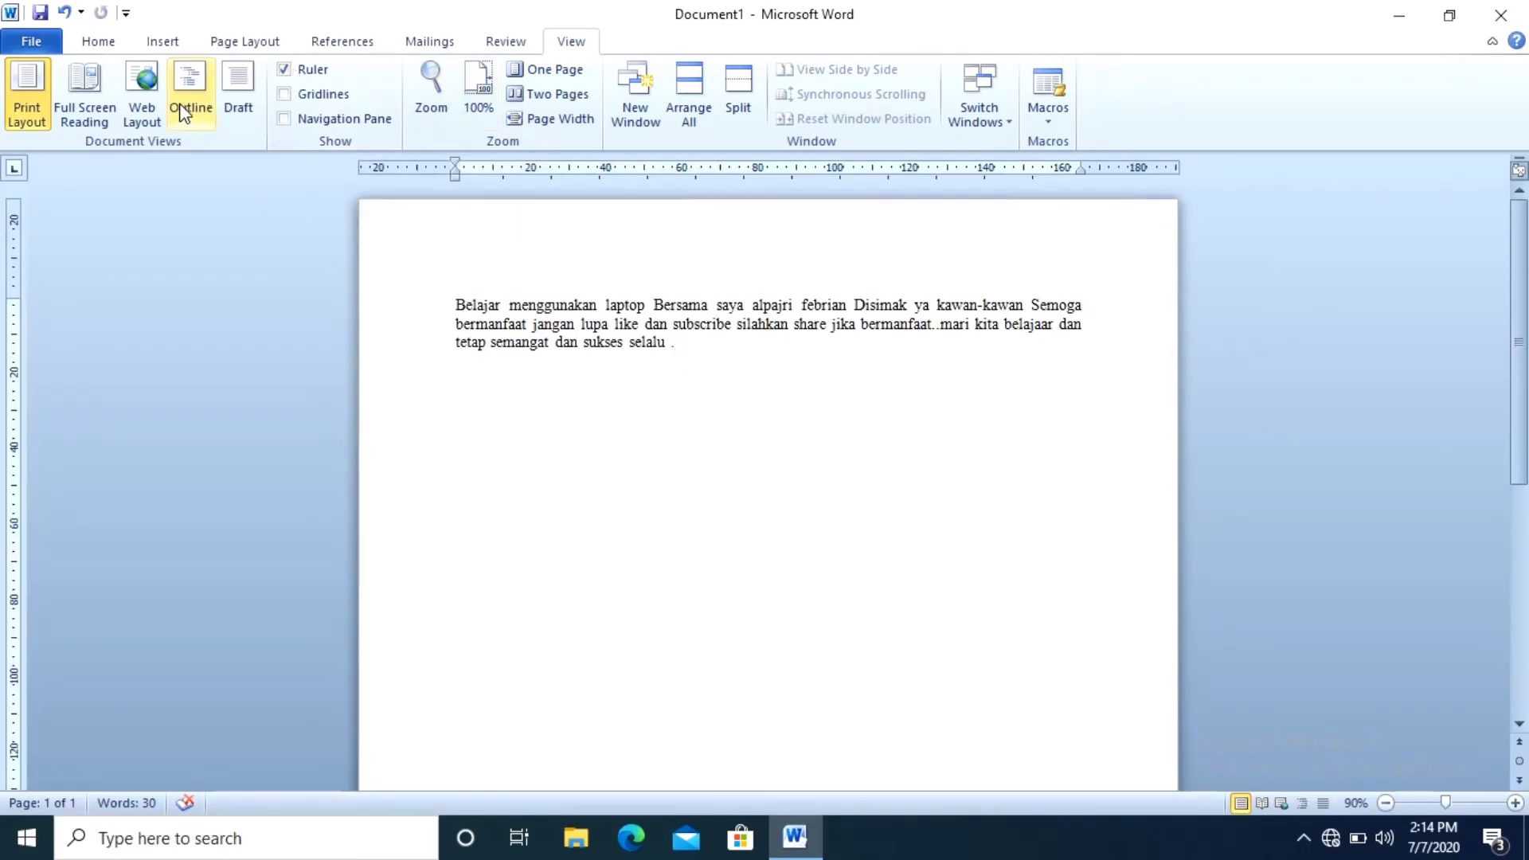
{"action": "left_click", "coordinate": [143, 44]}
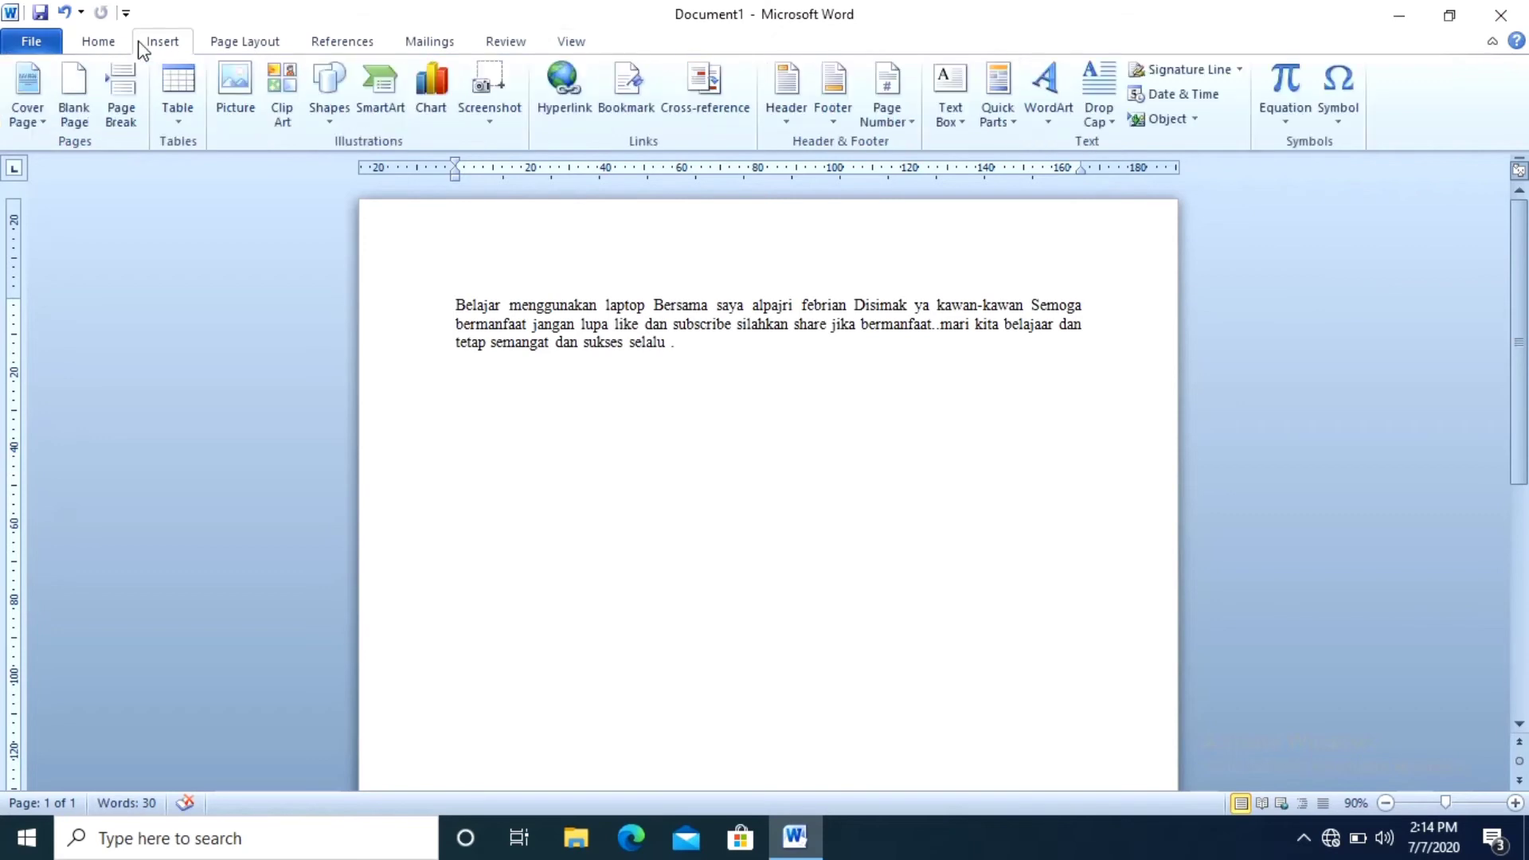
{"action": "left_click", "coordinate": [88, 41]}
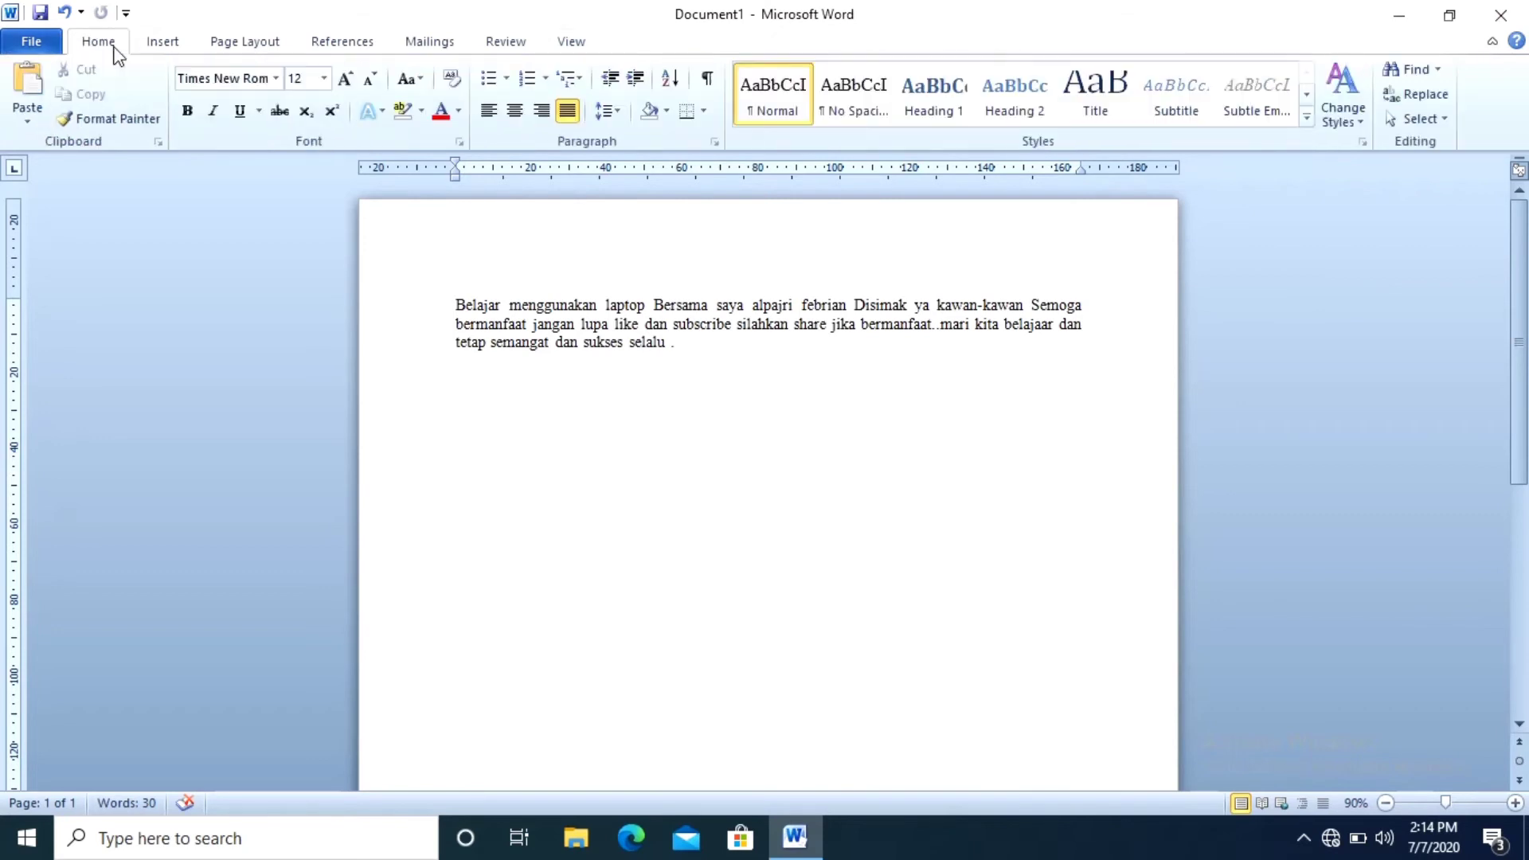
{"action": "left_click", "coordinate": [278, 47]}
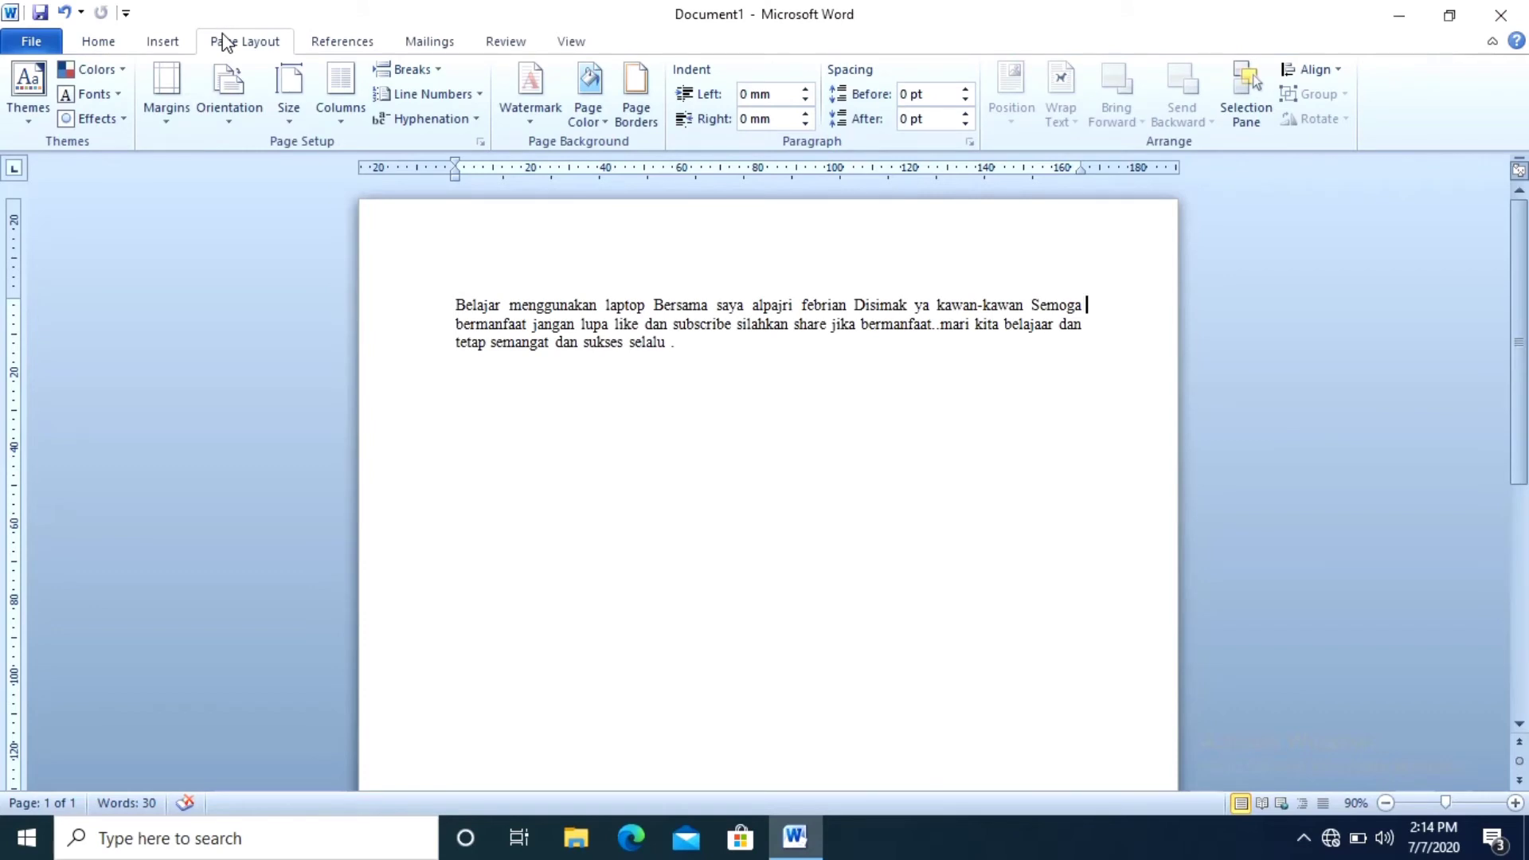
Set the measurement units to Centimeters in the display section of the advanced Word options
{"action": "left_click", "coordinate": [36, 44]}
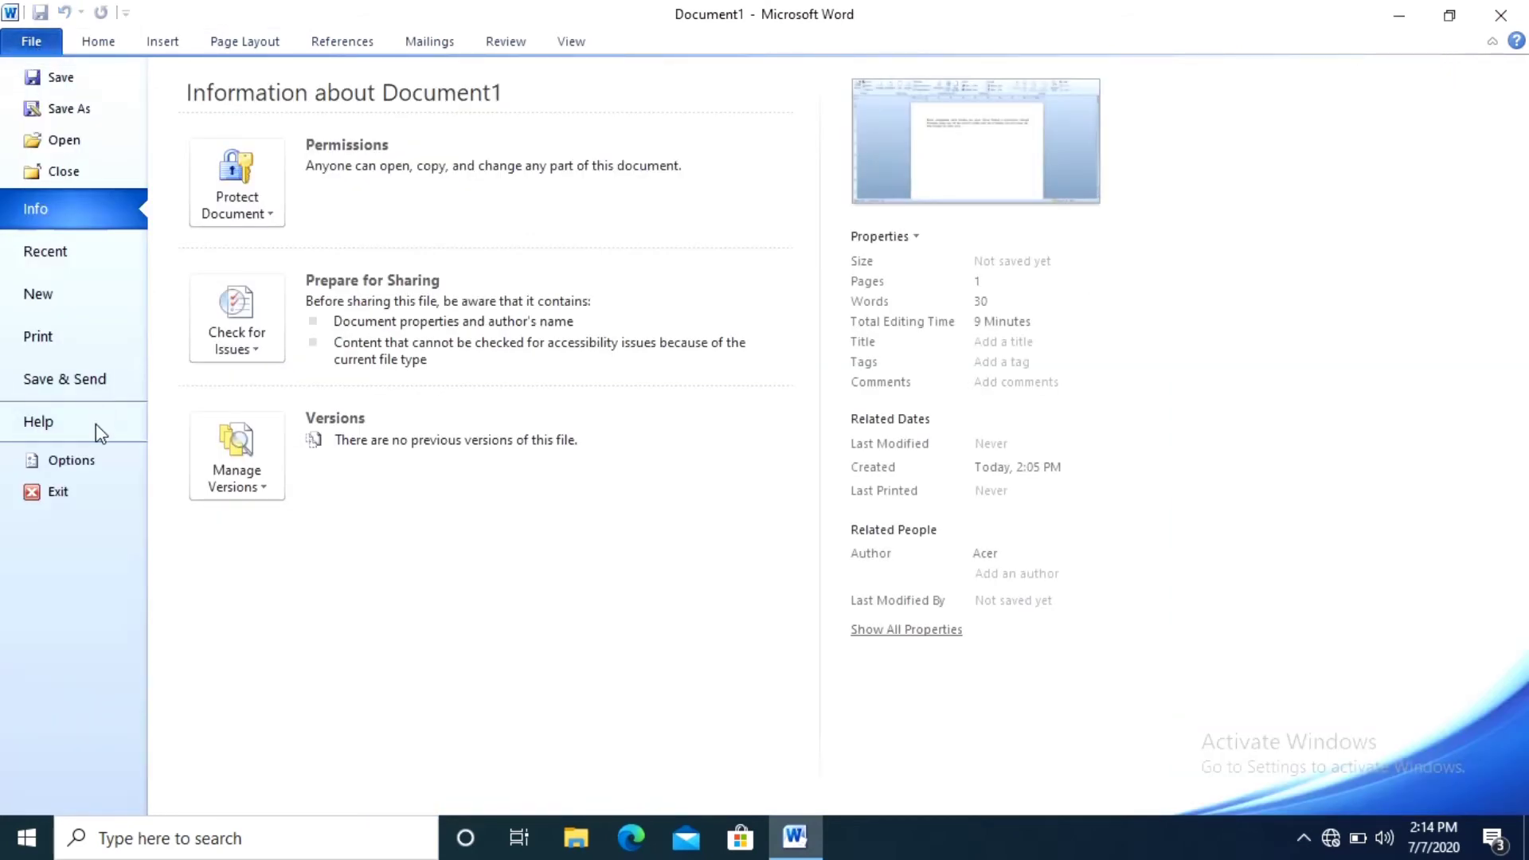
{"action": "left_click", "coordinate": [76, 462]}
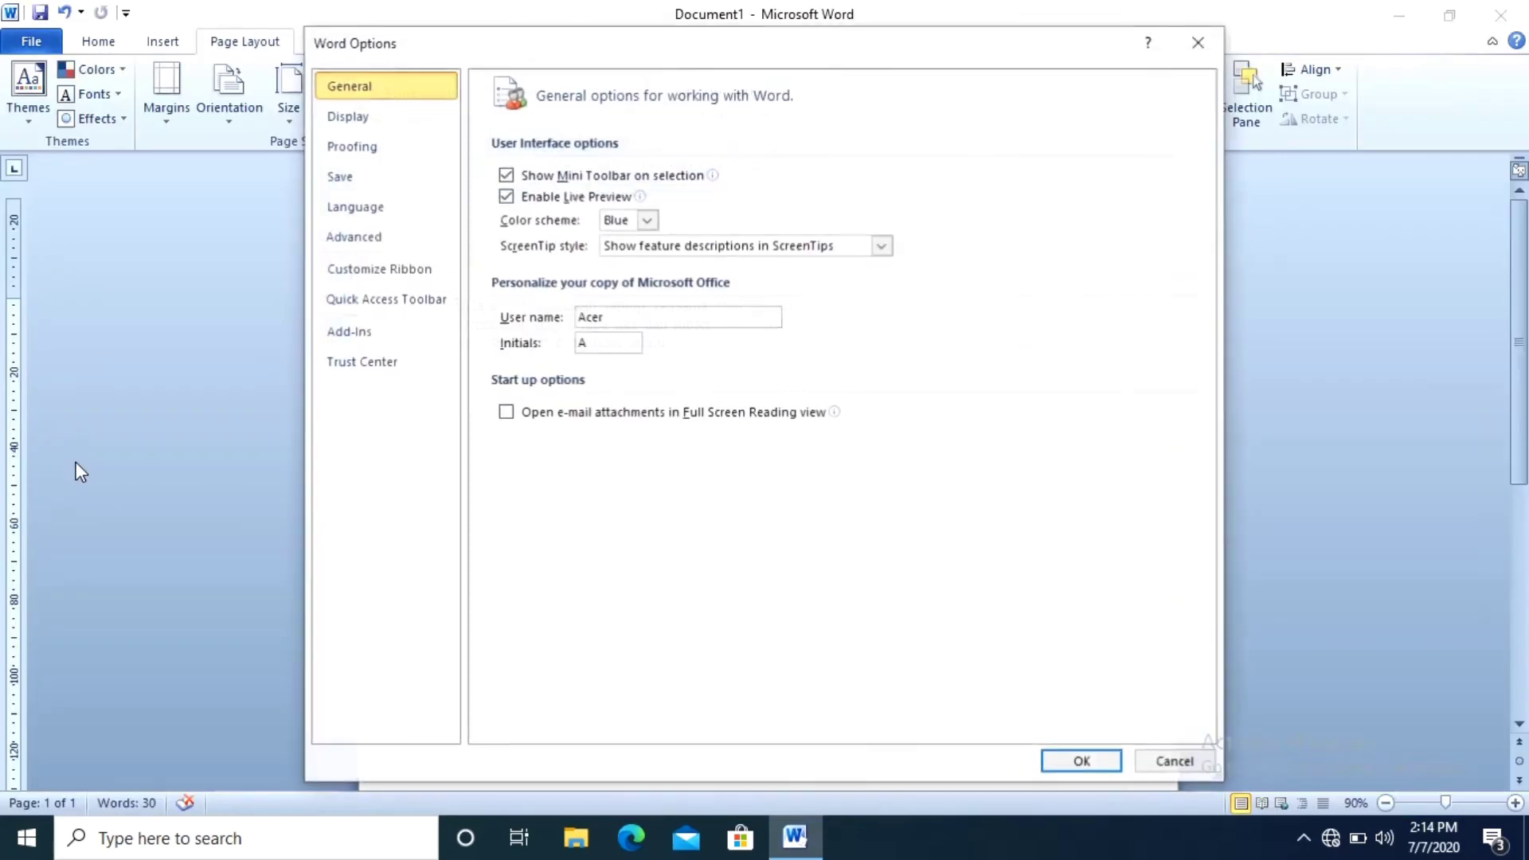
{"action": "left_click", "coordinate": [352, 236]}
{"action": "scroll", "coordinate": [1045, 567], "scroll_direction": "down", "scroll_amount": 3}
{"action": "scroll", "coordinate": [1045, 568], "scroll_direction": "down", "scroll_amount": 4}
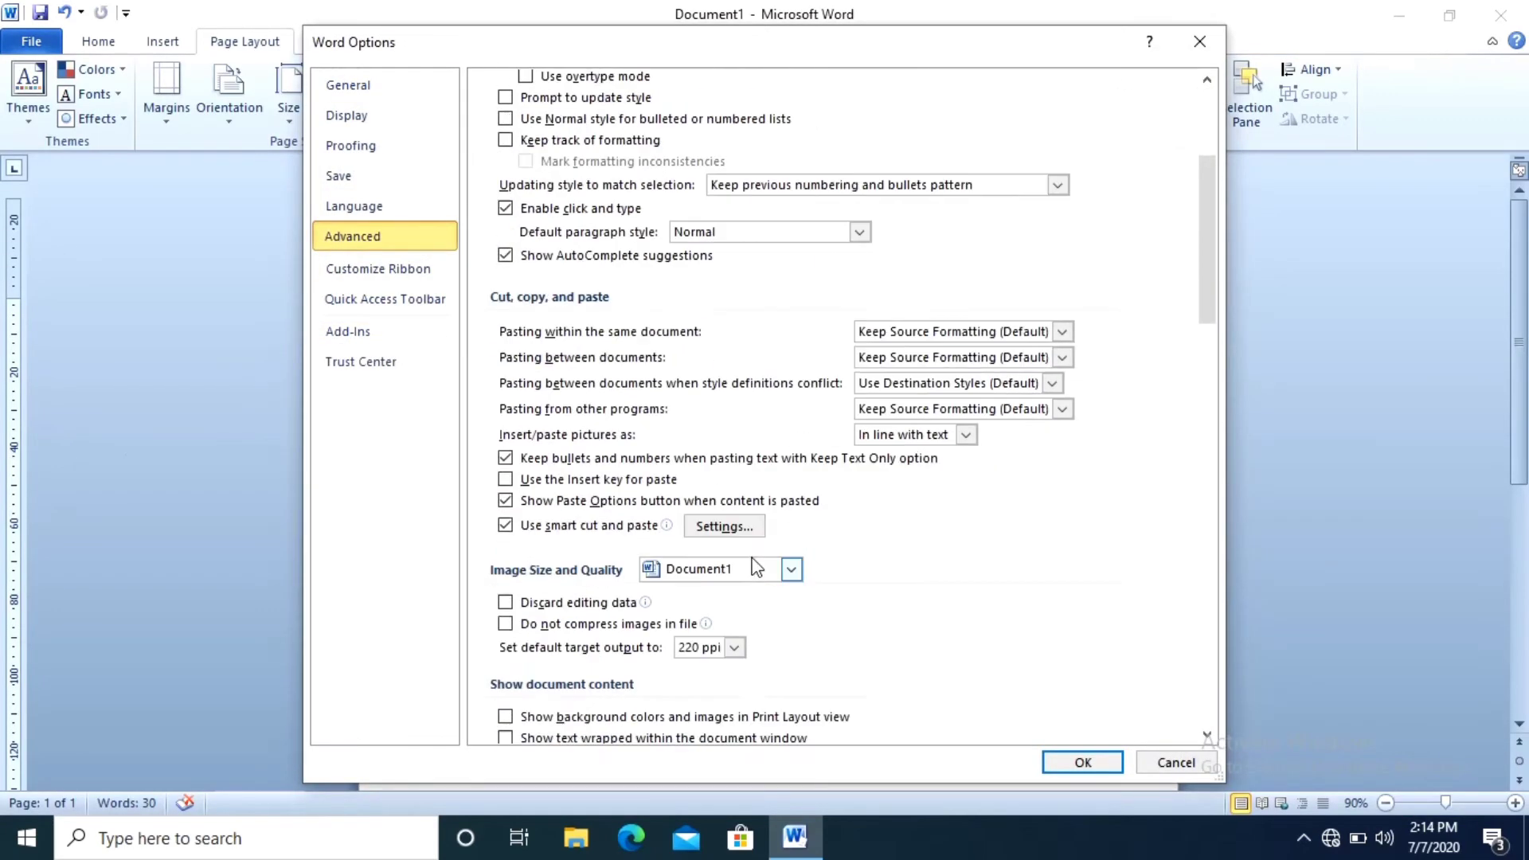
{"action": "scroll", "coordinate": [822, 586], "scroll_direction": "down", "scroll_amount": 4}
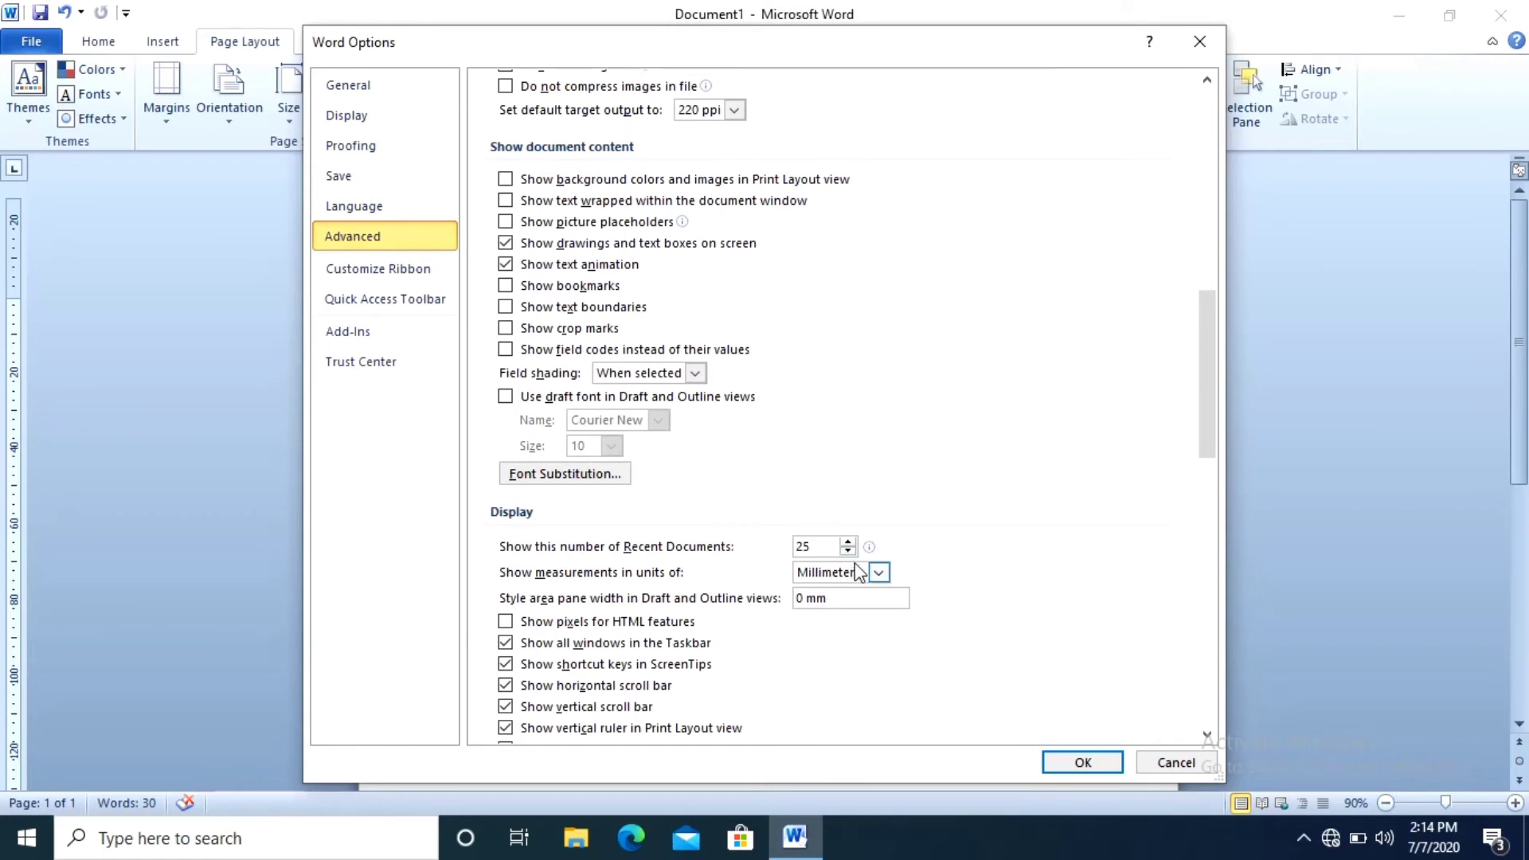
{"action": "left_click", "coordinate": [879, 572]}
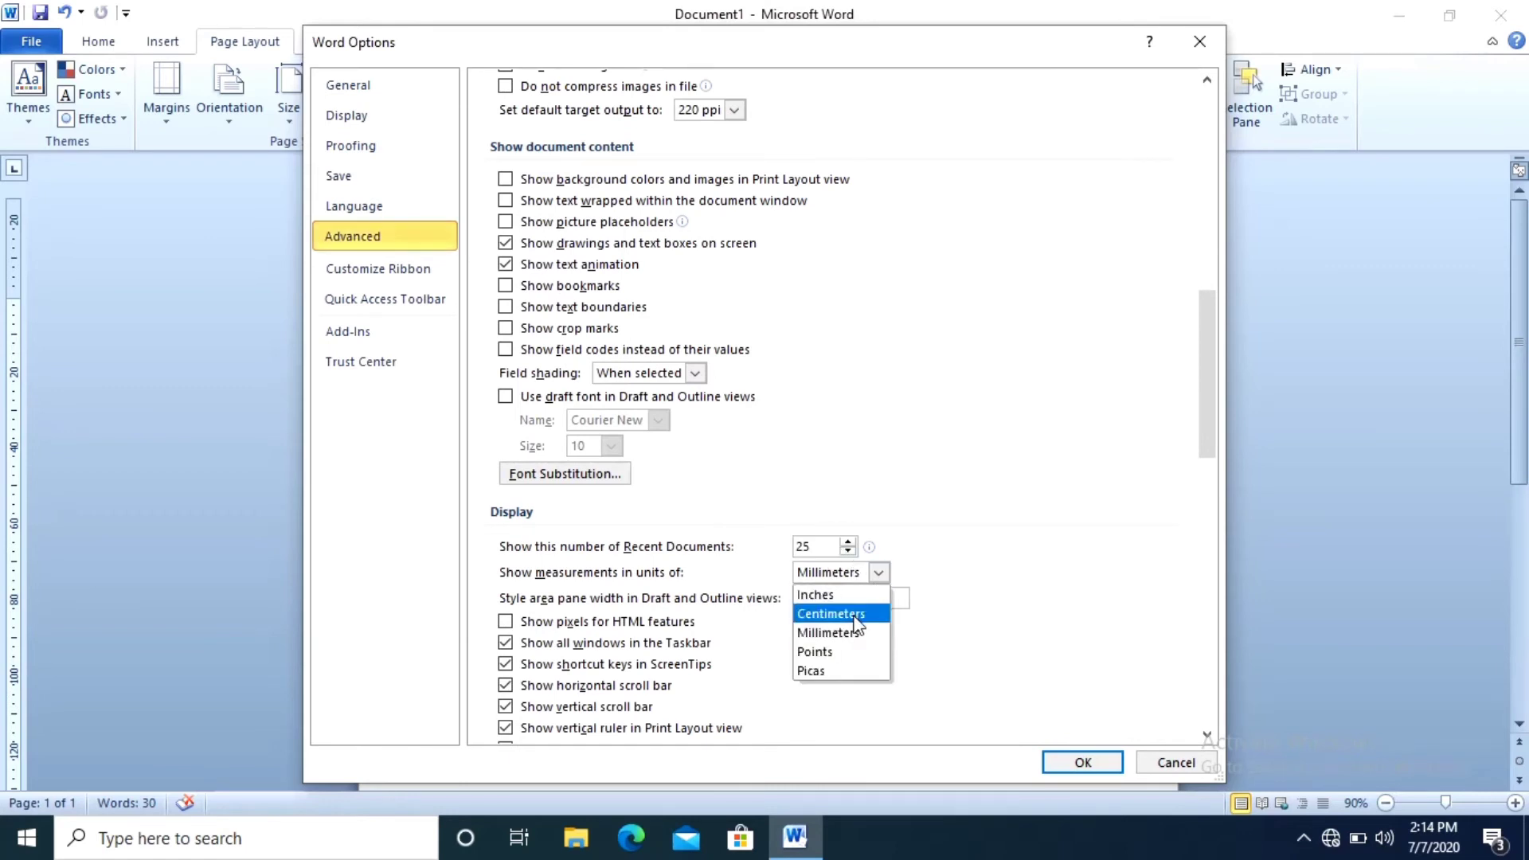
{"action": "left_click", "coordinate": [862, 612]}
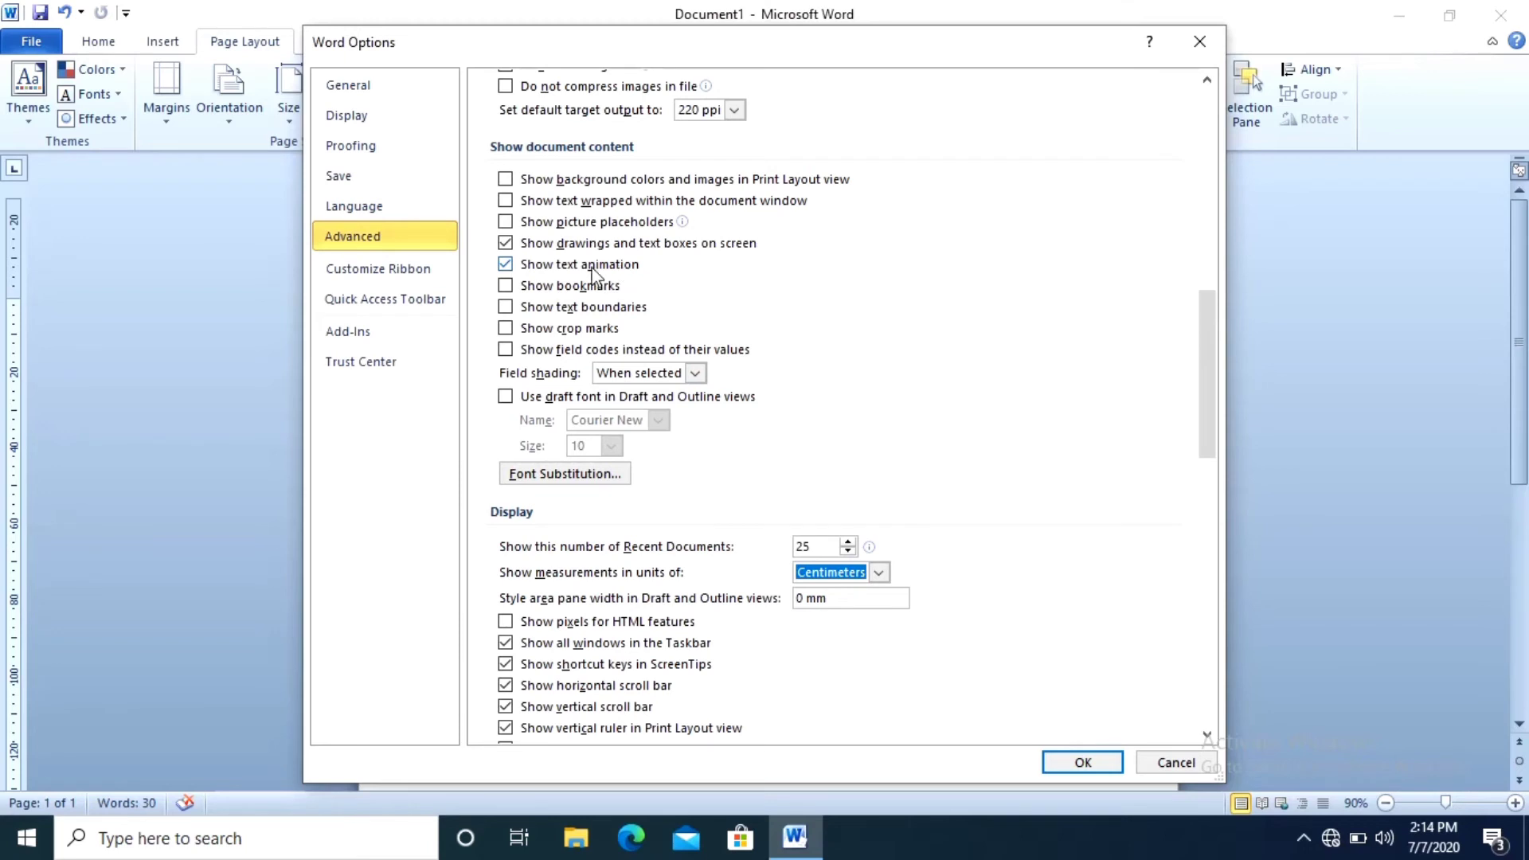
Turn on Show text boundaries for document content and apply the advanced option changes
{"action": "scroll", "coordinate": [832, 243], "scroll_direction": "up", "scroll_amount": 1}
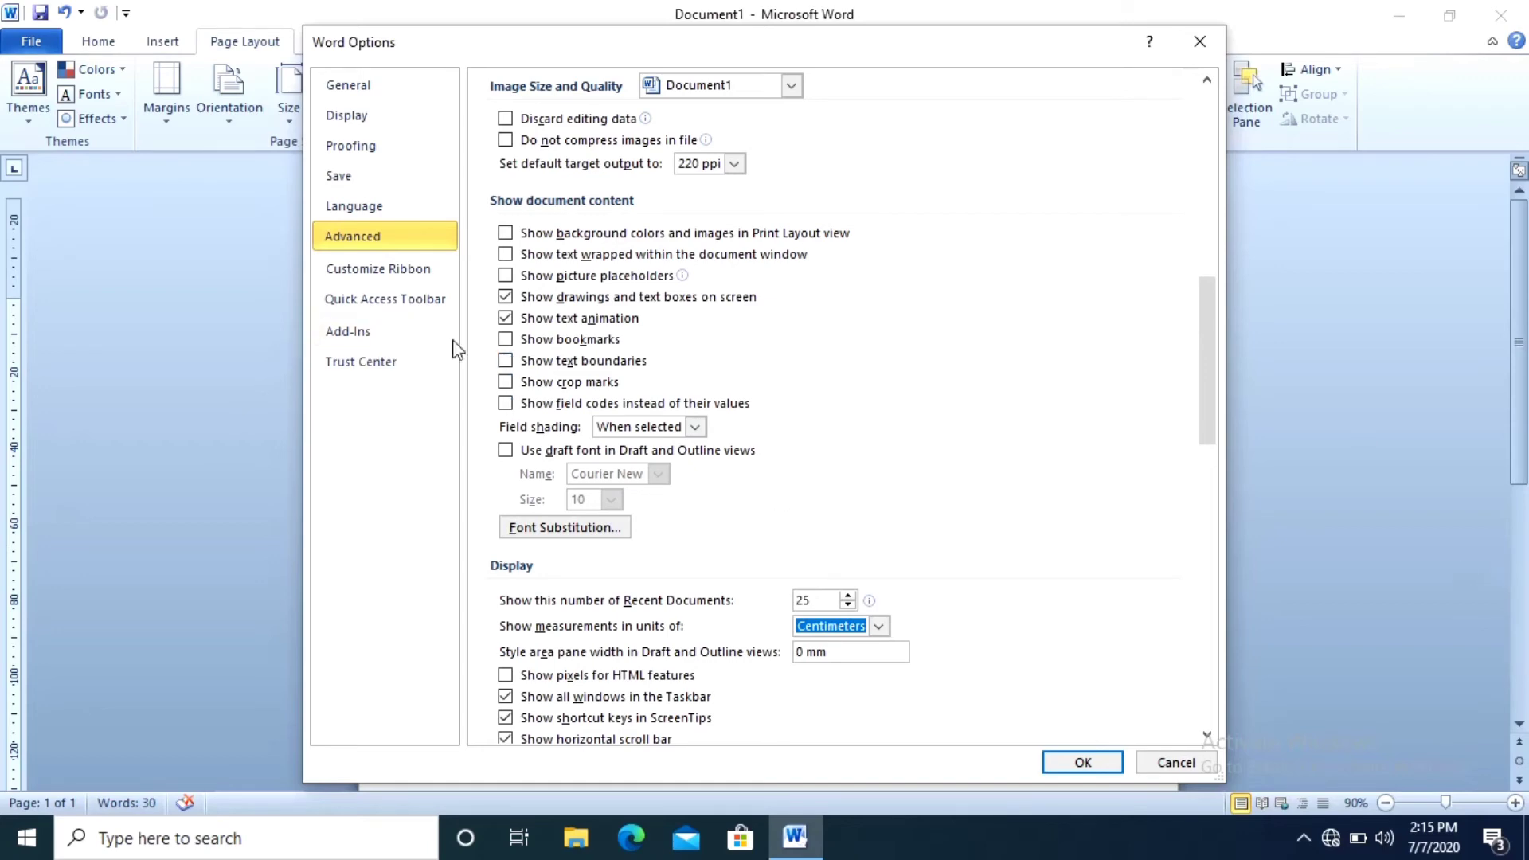
{"action": "left_click", "coordinate": [513, 366]}
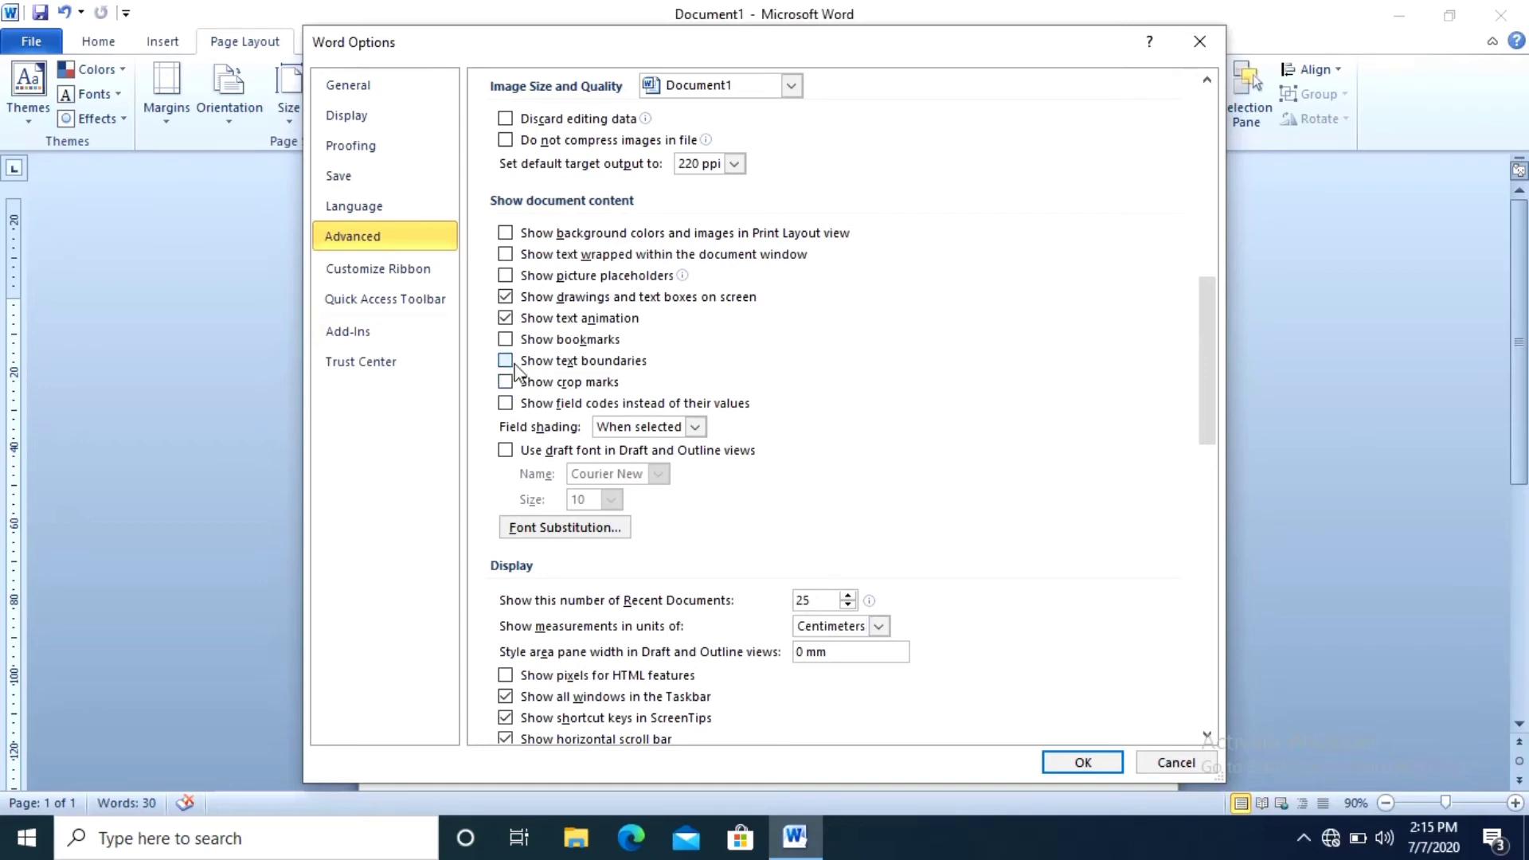
{"action": "left_click", "coordinate": [1061, 769]}
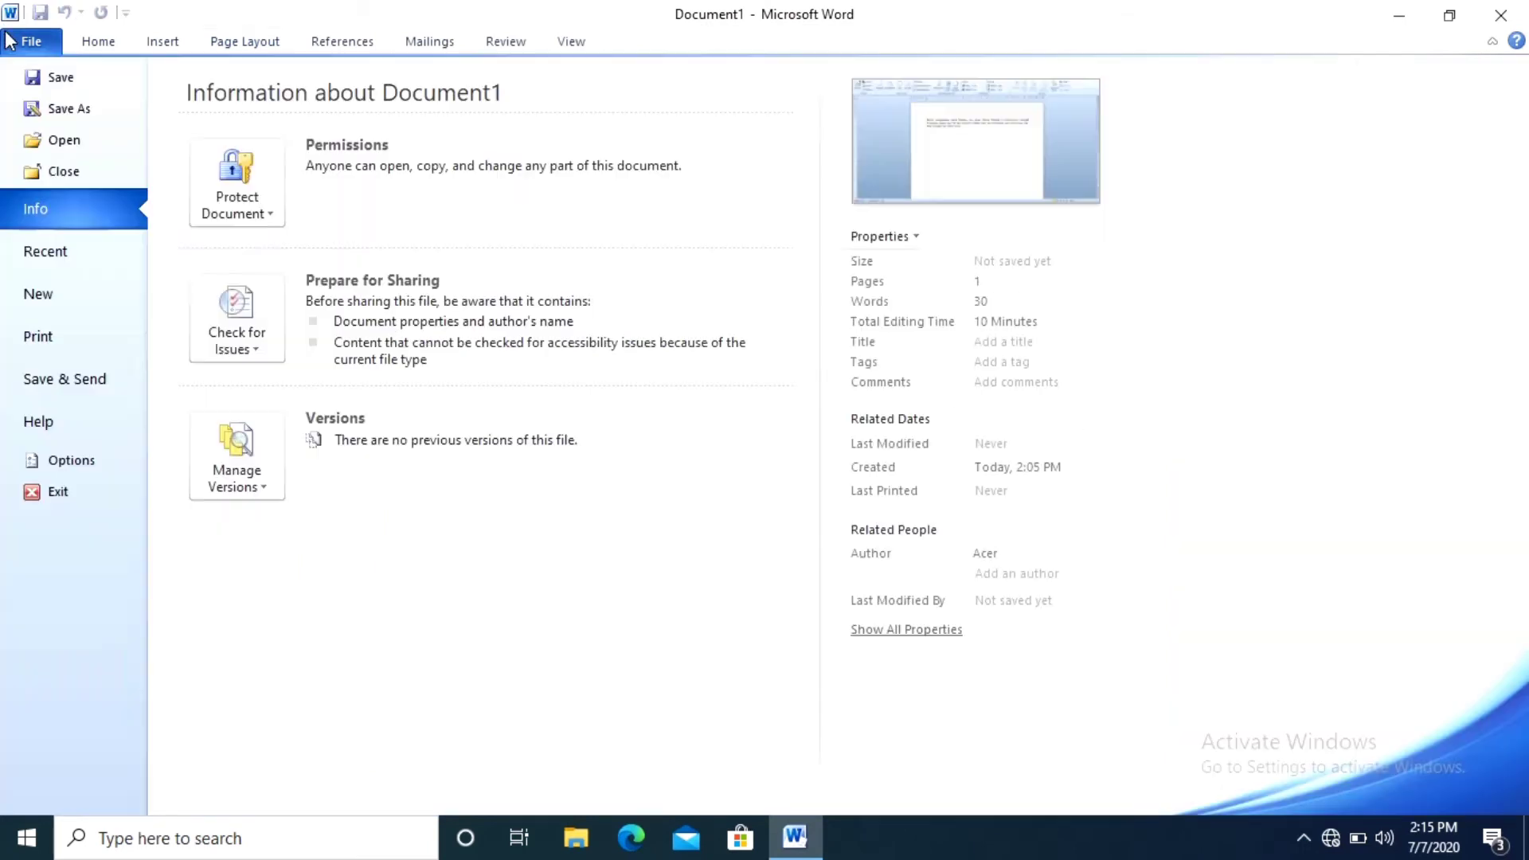
Turn off Show text boundaries in the advanced Word options and apply the change
{"action": "left_click", "coordinate": [31, 40]}
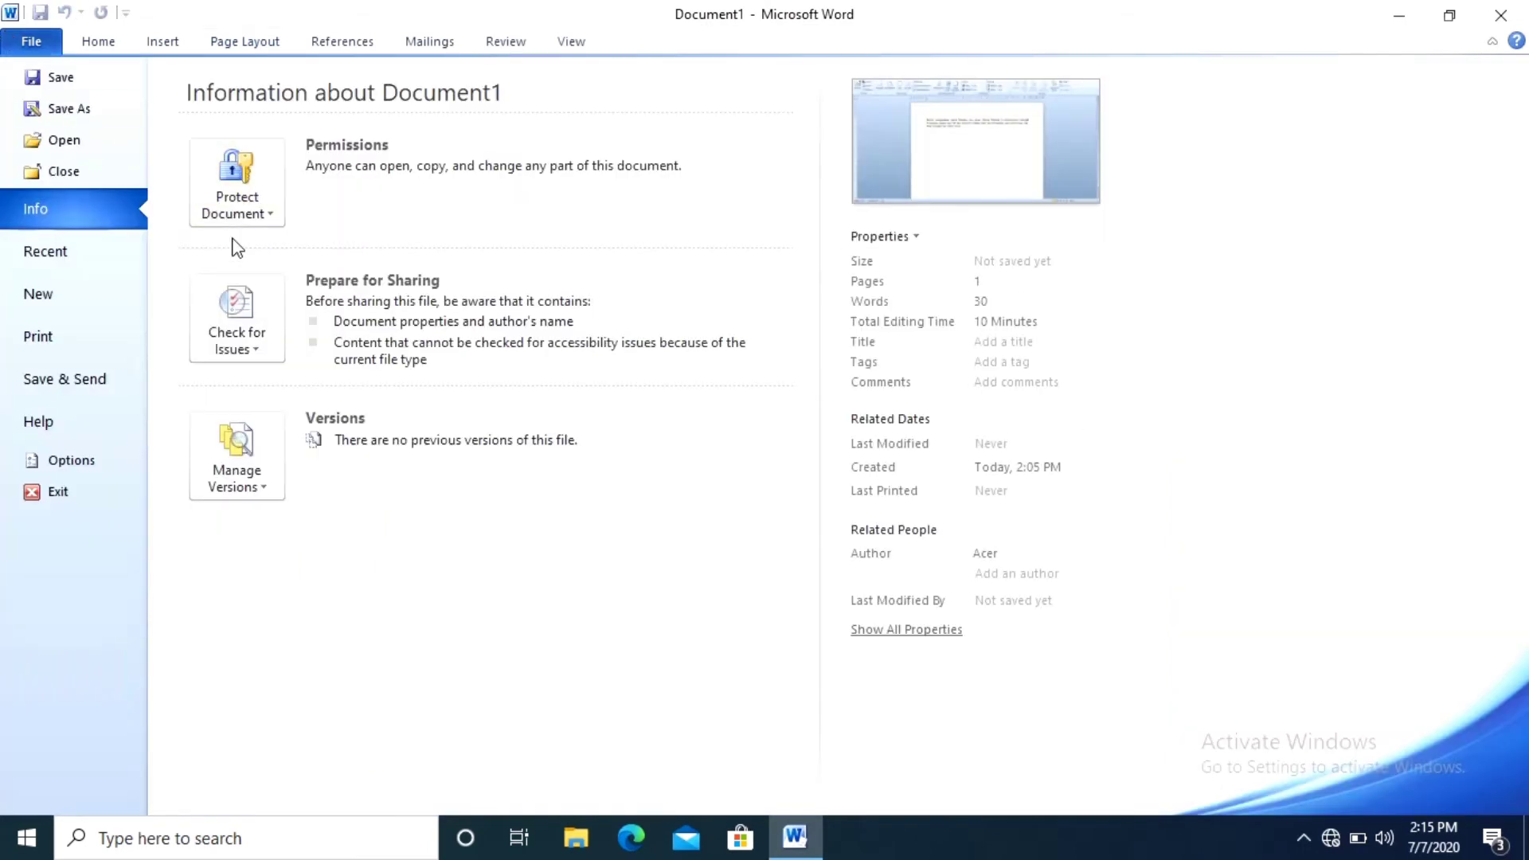
{"action": "left_click", "coordinate": [106, 461]}
{"action": "left_click", "coordinate": [414, 239]}
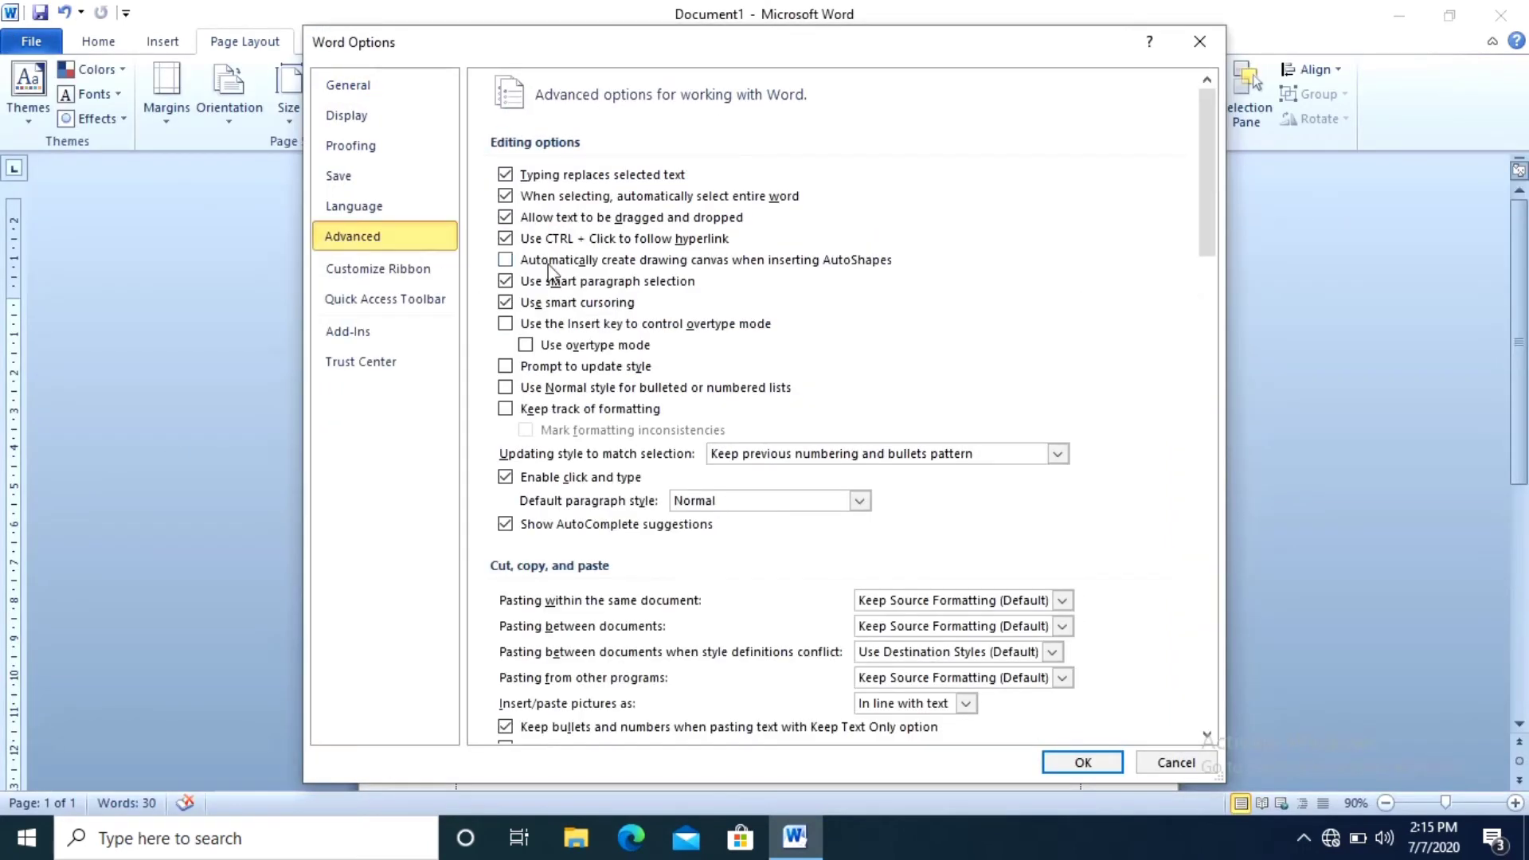
{"action": "scroll", "coordinate": [572, 411], "scroll_direction": "down", "scroll_amount": 3}
{"action": "scroll", "coordinate": [558, 402], "scroll_direction": "down", "scroll_amount": 4}
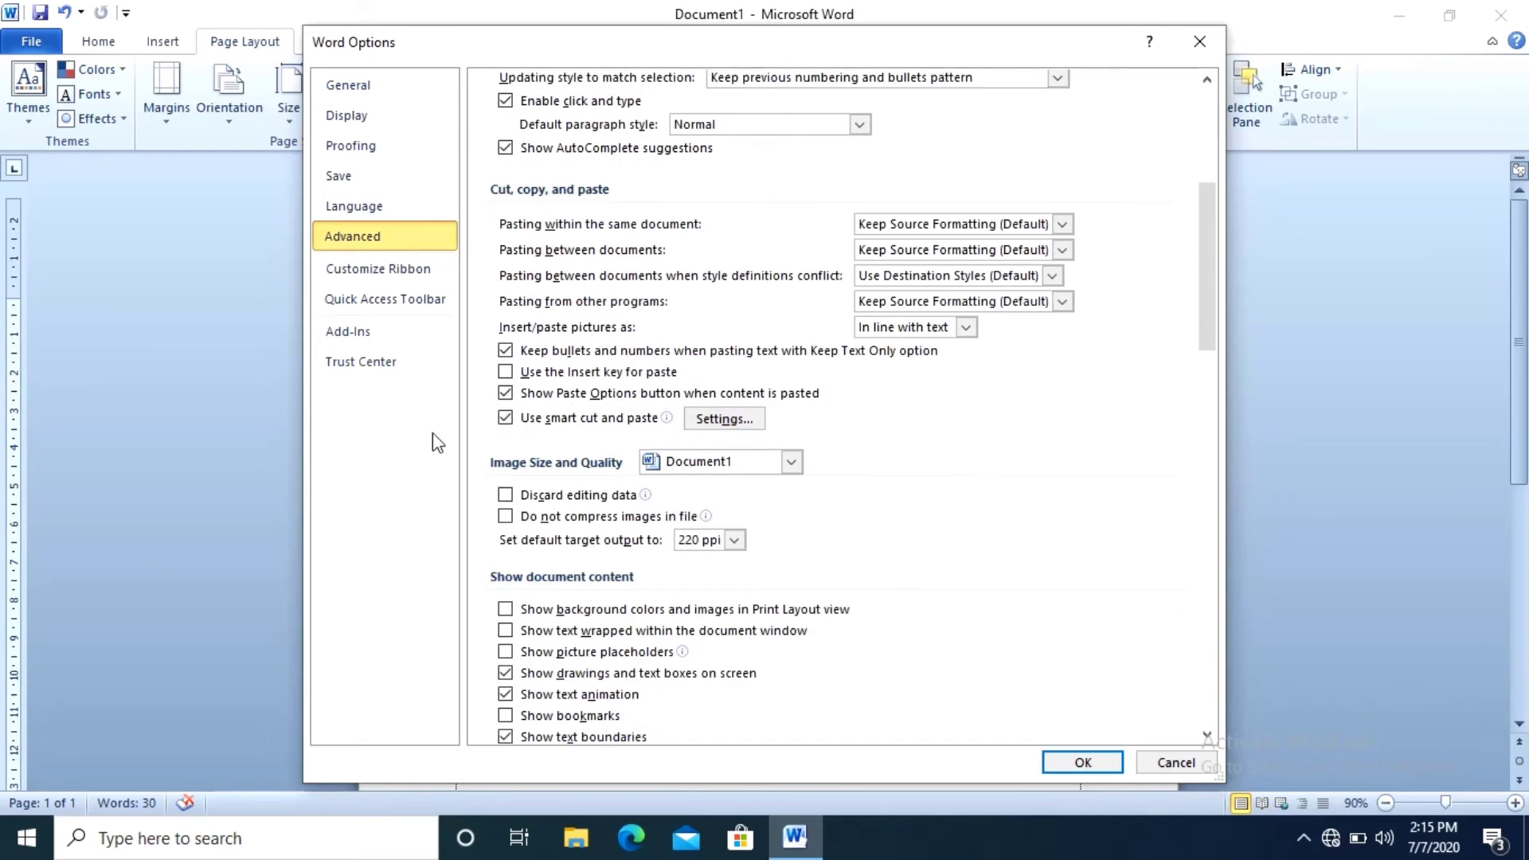
{"action": "scroll", "coordinate": [576, 303], "scroll_direction": "up", "scroll_amount": 4}
{"action": "scroll", "coordinate": [527, 300], "scroll_direction": "down", "scroll_amount": 6}
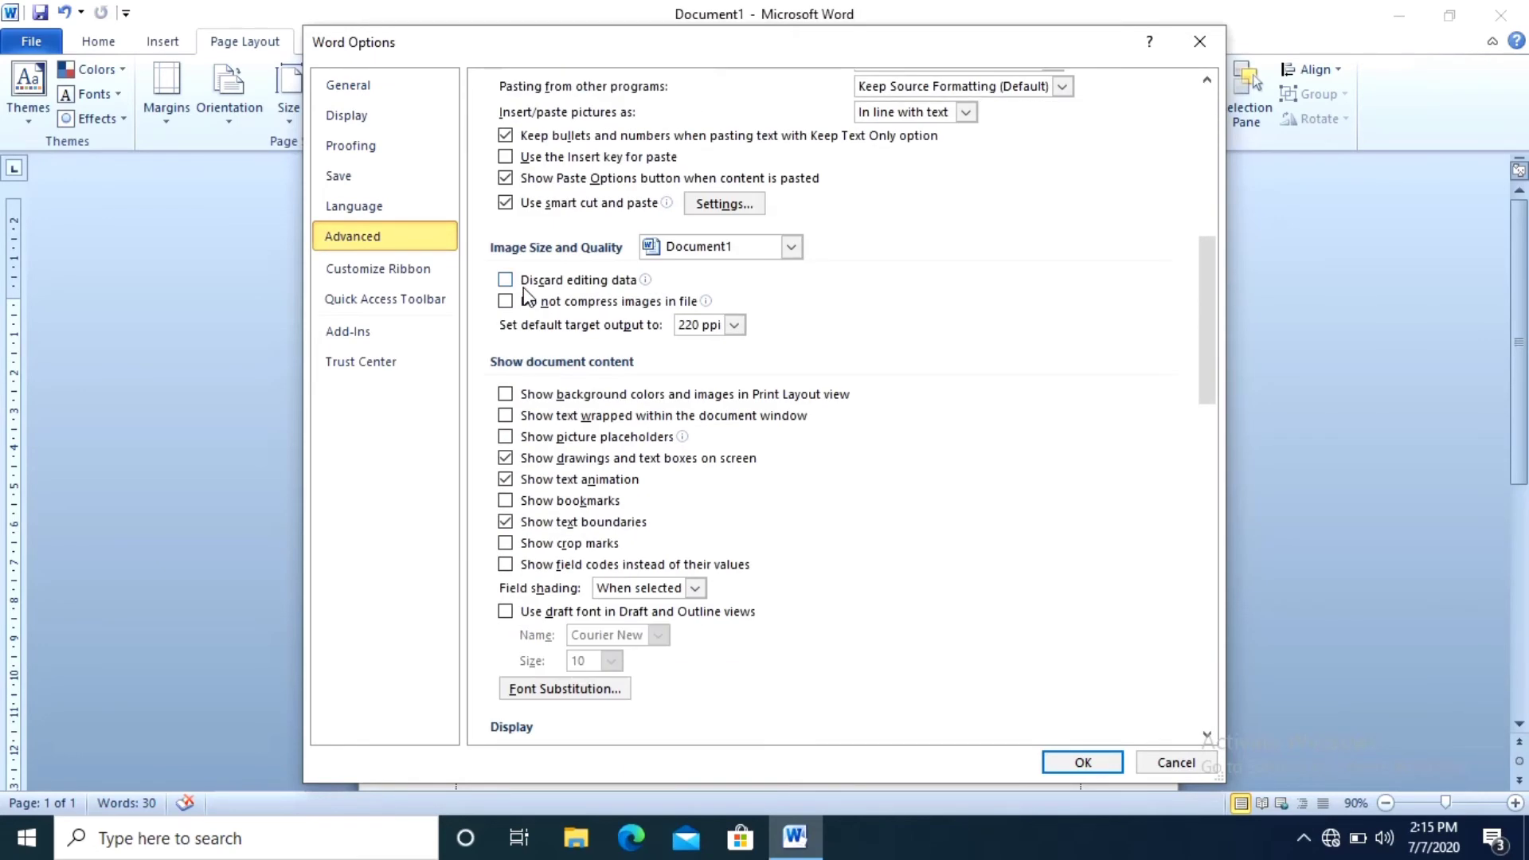
{"action": "left_click", "coordinate": [529, 525]}
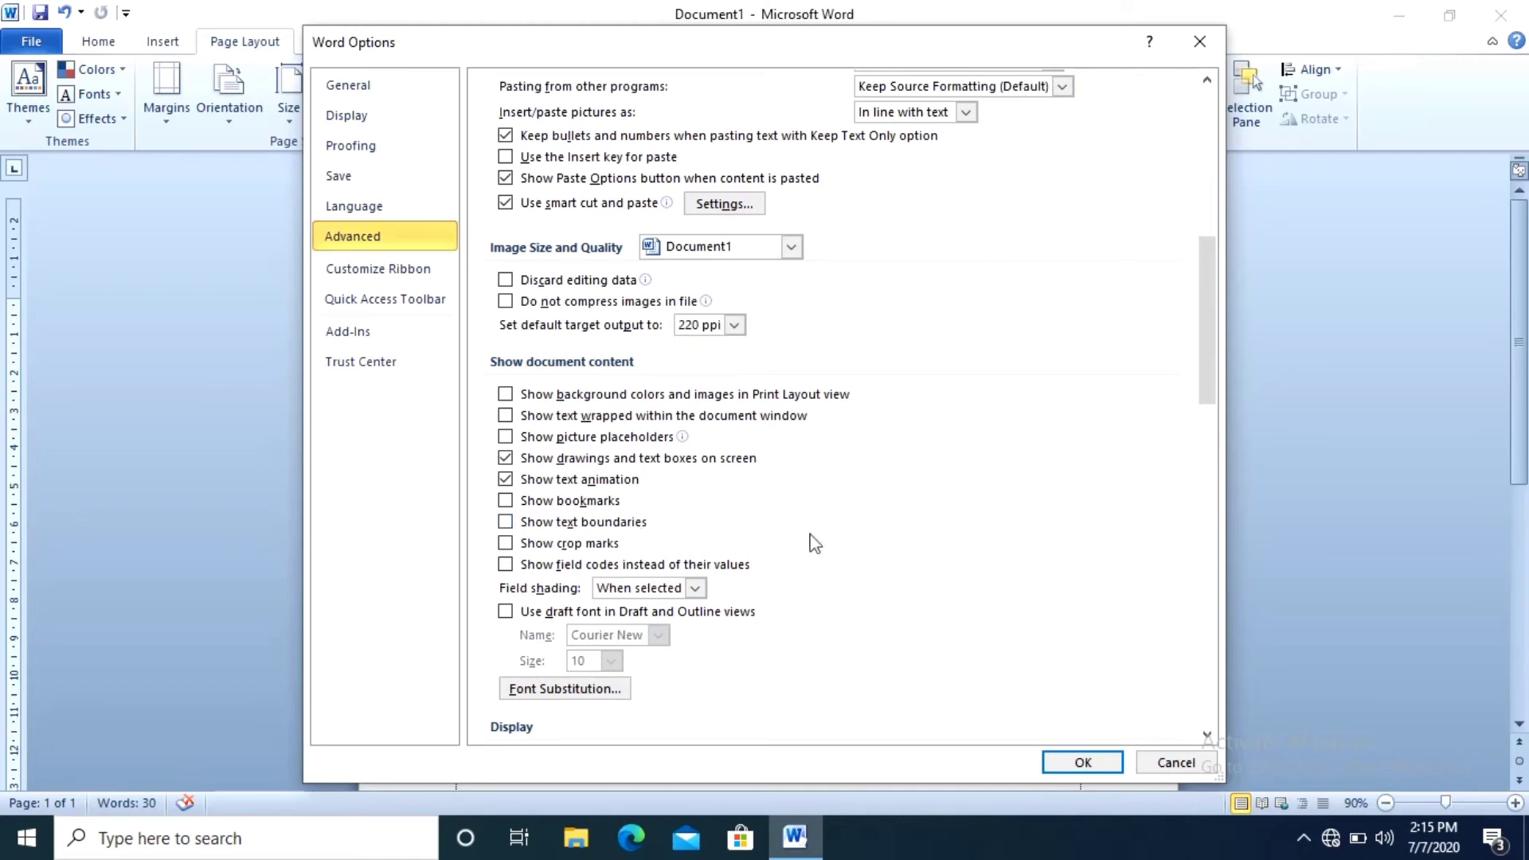
{"action": "left_click", "coordinate": [1109, 761]}
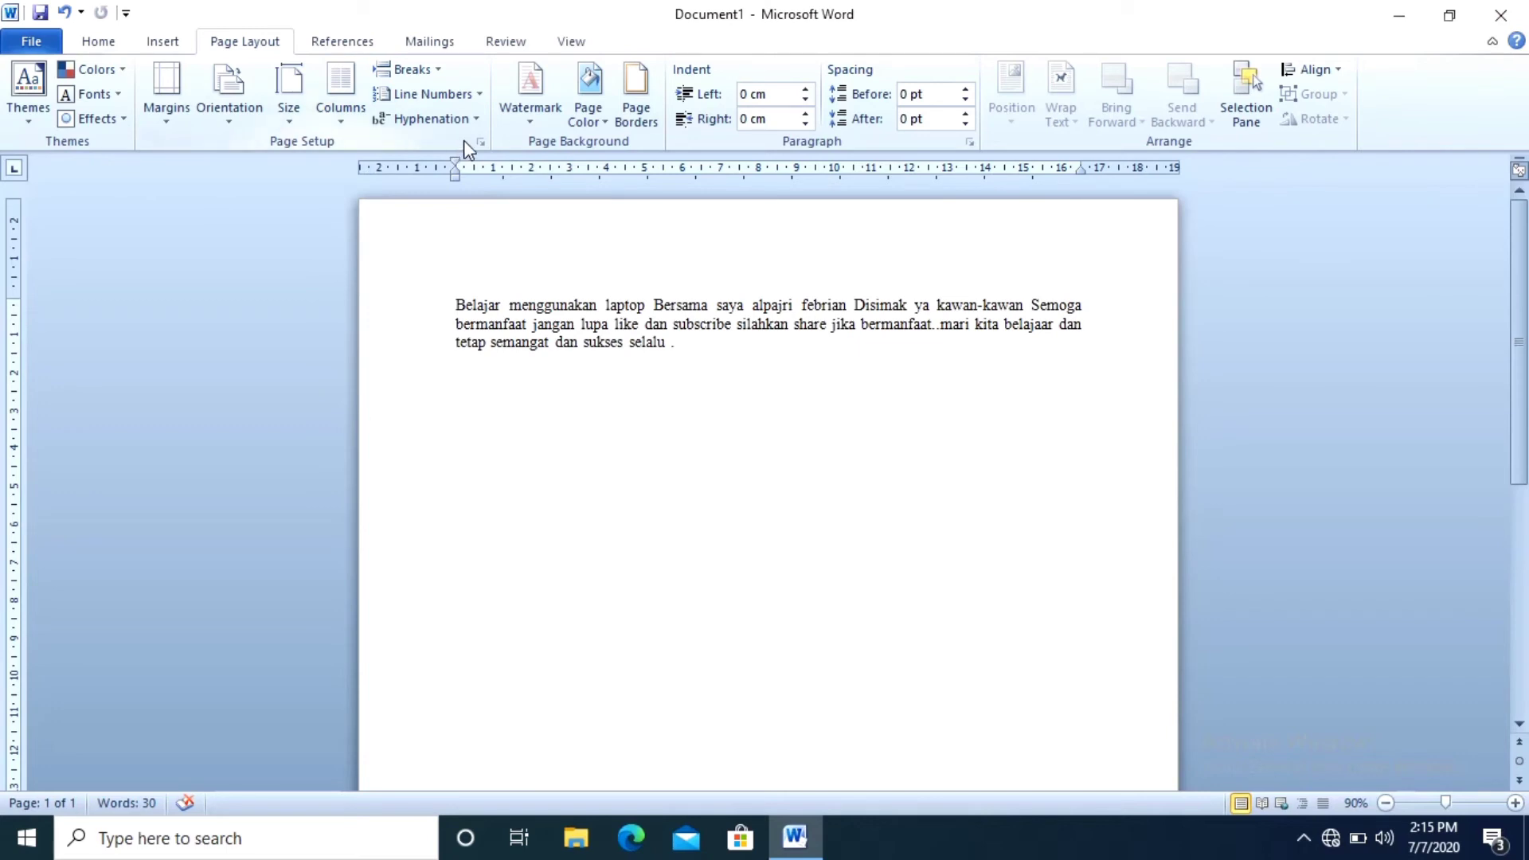
Set the page margins to 4 for top and left and 3 for bottom and right in Page Setup
{"action": "left_click", "coordinate": [98, 41]}
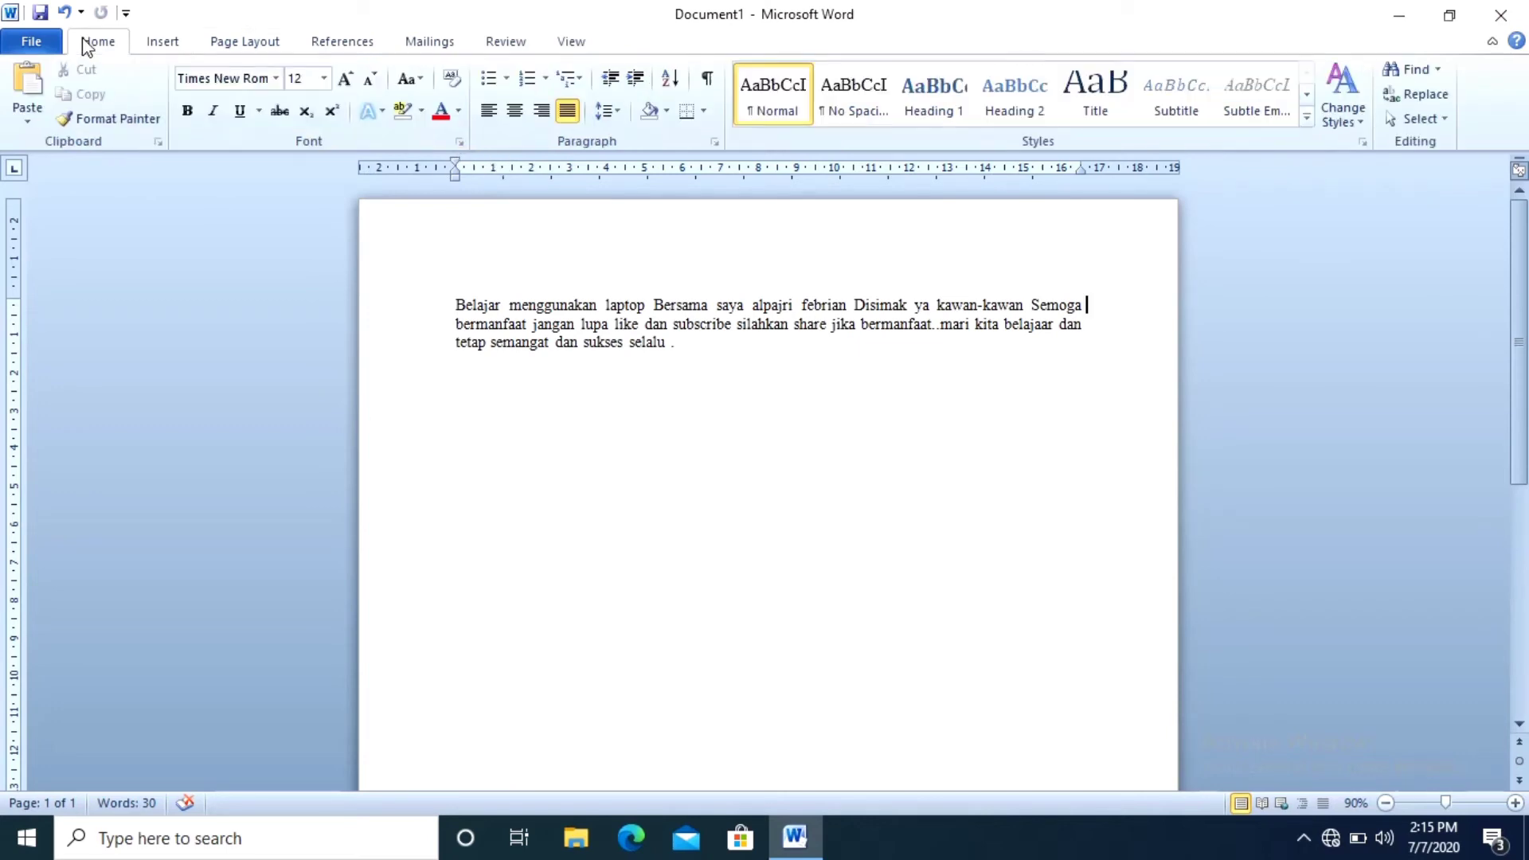
{"action": "left_click", "coordinate": [240, 44]}
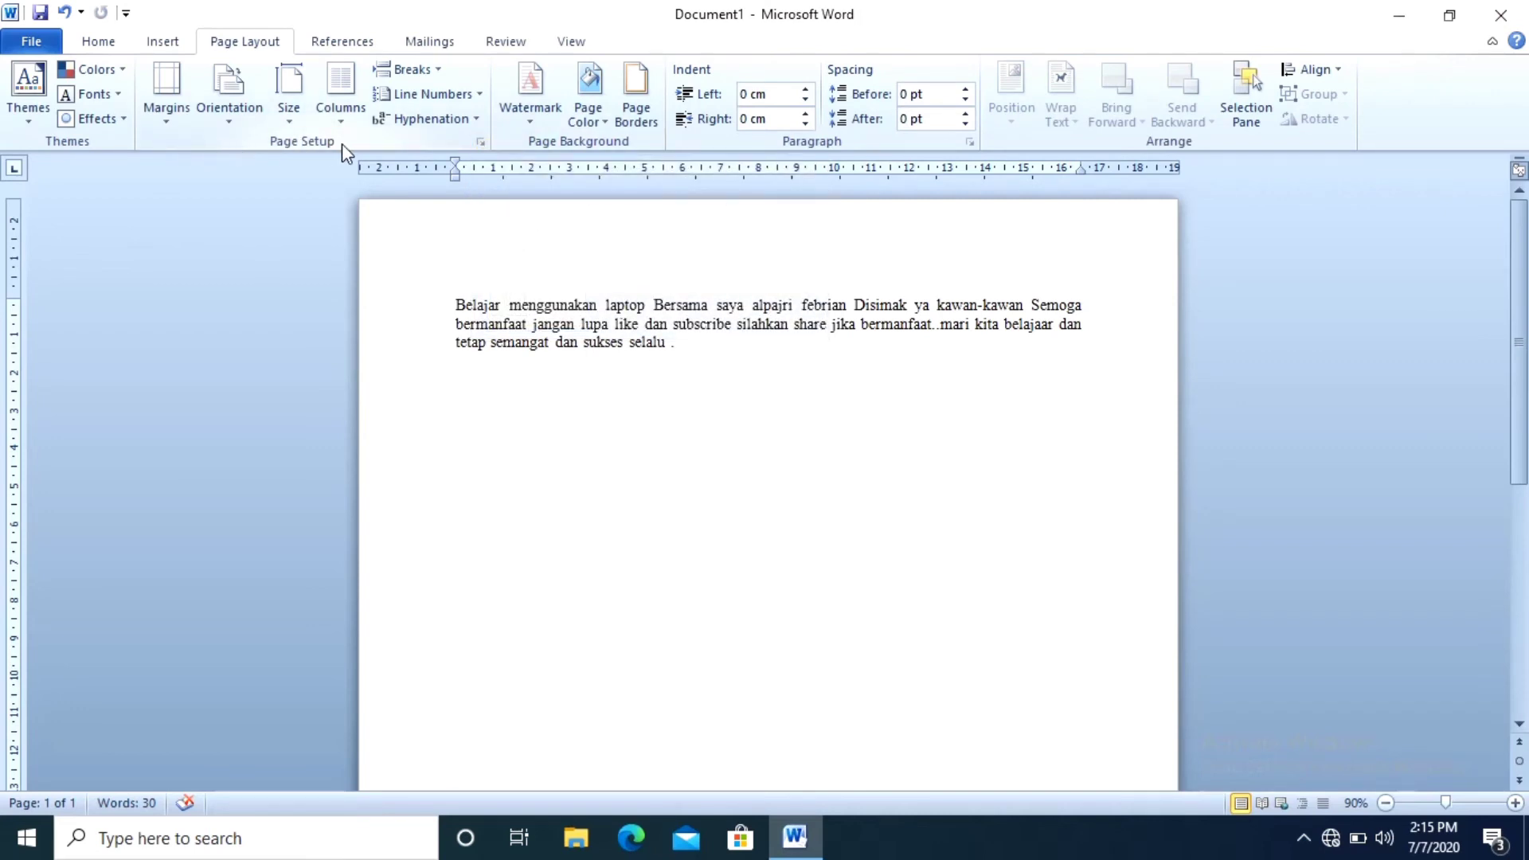
{"action": "left_click", "coordinate": [483, 146]}
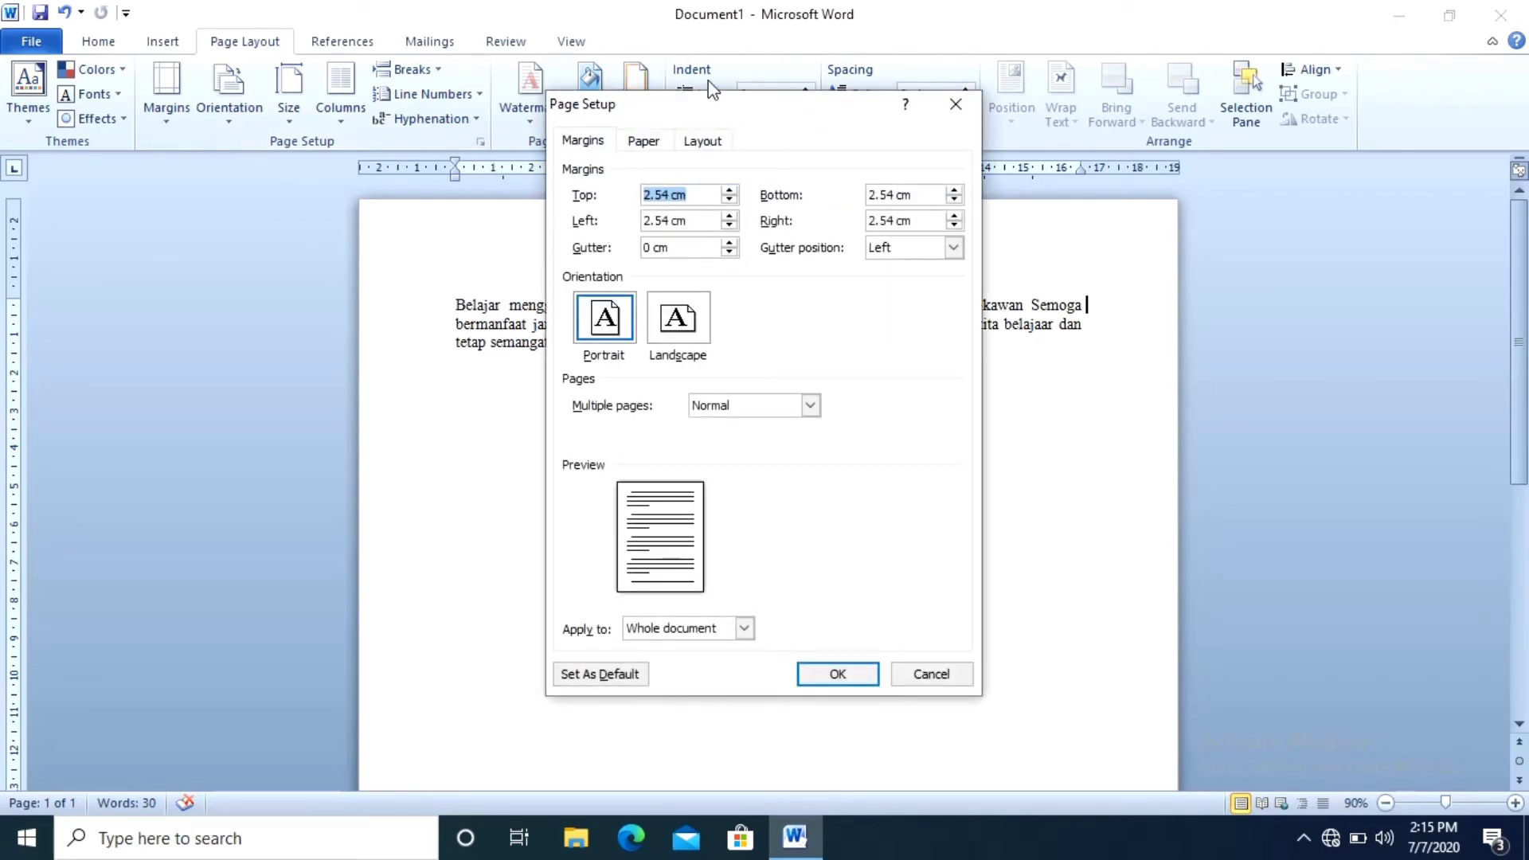
{"action": "key", "text": "BackSpace"}
{"action": "left_click", "coordinate": [711, 220]}
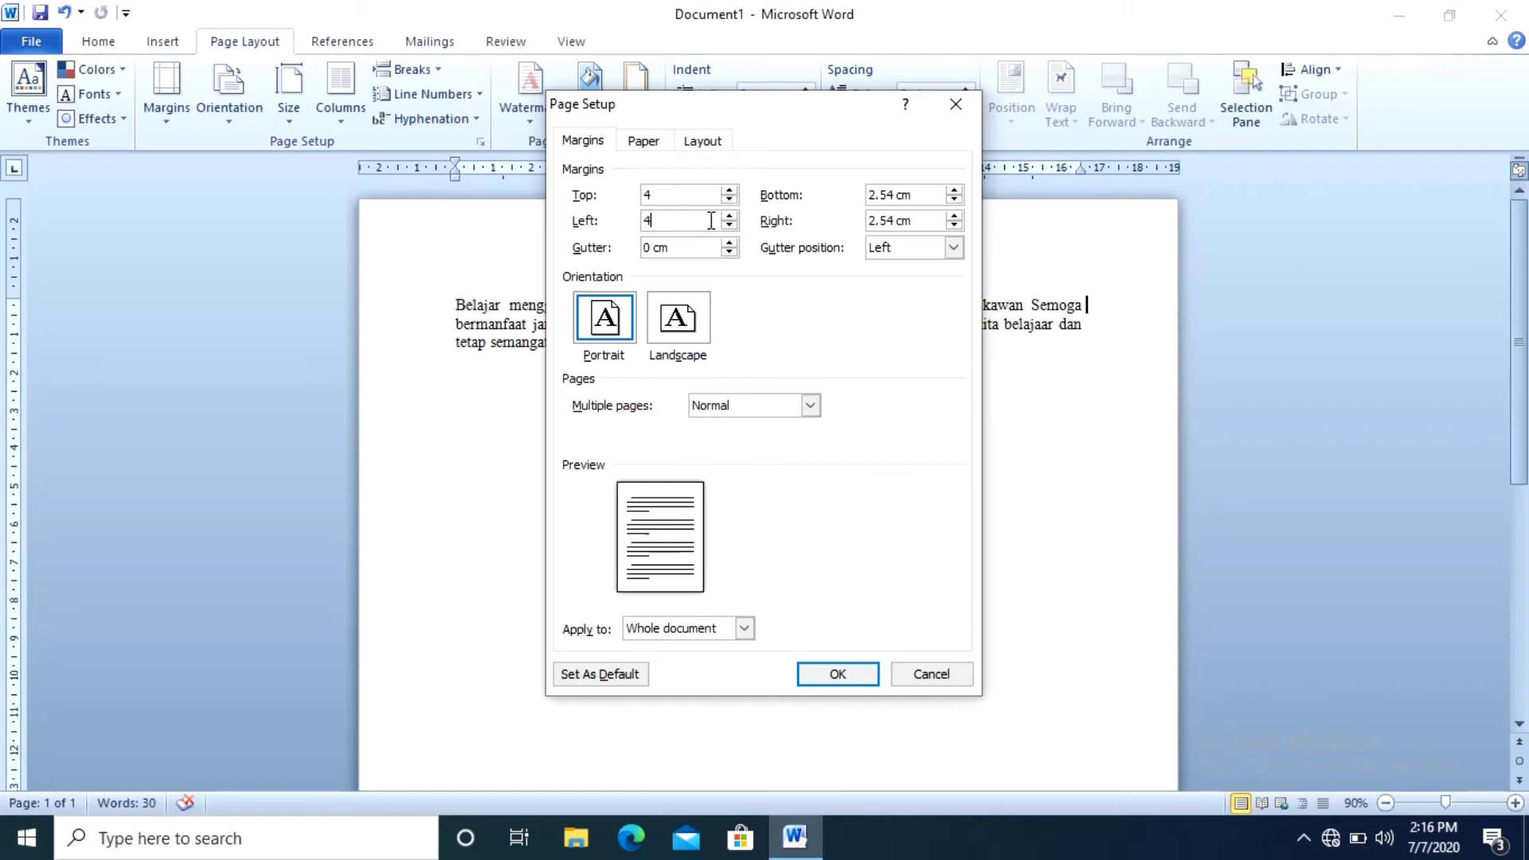
{"action": "left_click", "coordinate": [941, 194]}
{"action": "left_click", "coordinate": [936, 220]}
Choose A4 as the paper size for the whole document in Page Setup
{"action": "left_click", "coordinate": [633, 146]}
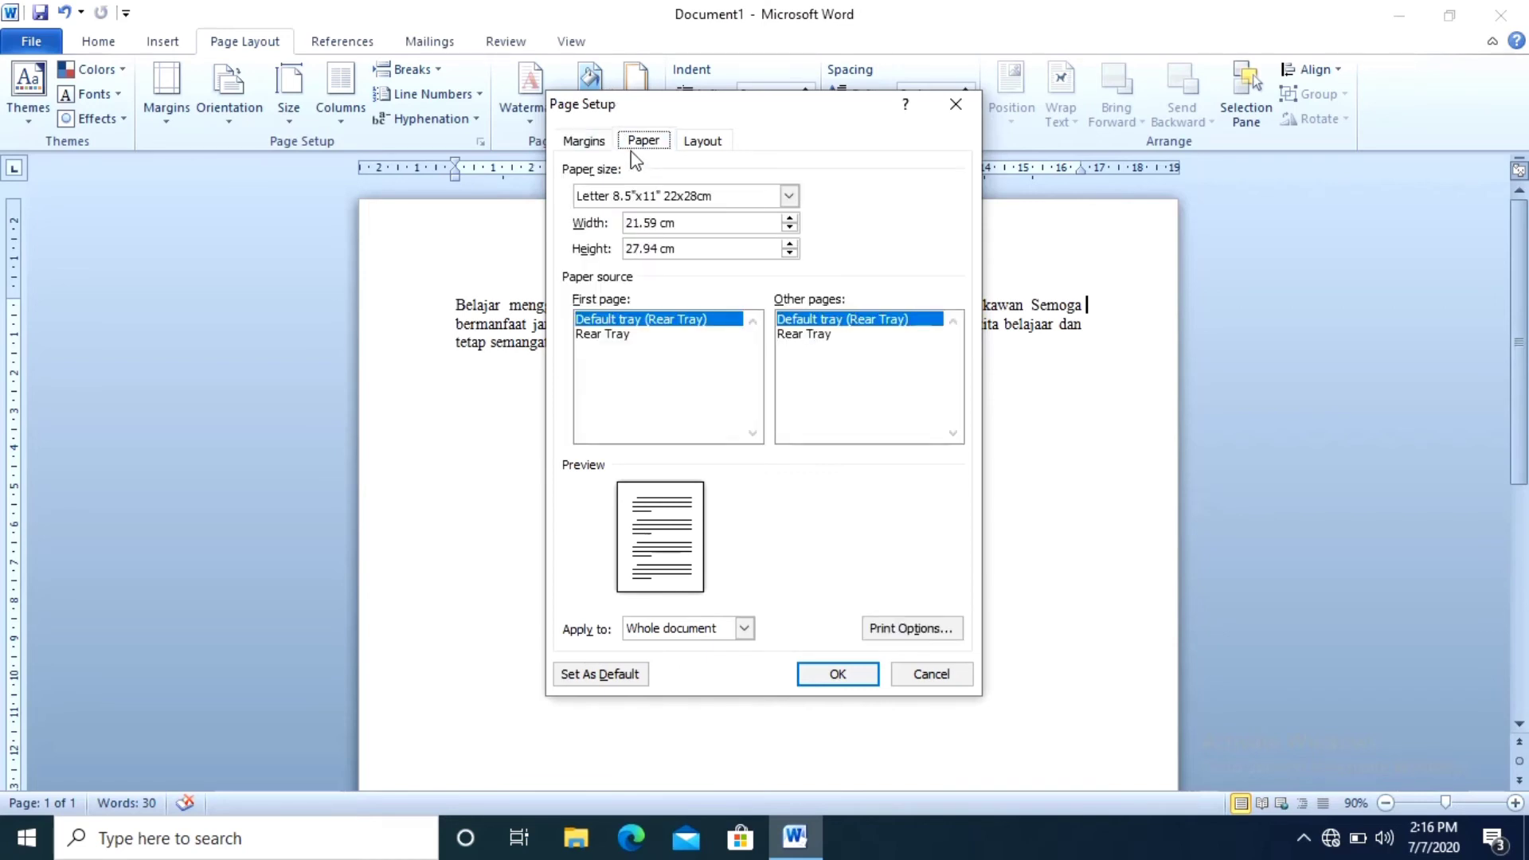
{"action": "left_click", "coordinate": [789, 196]}
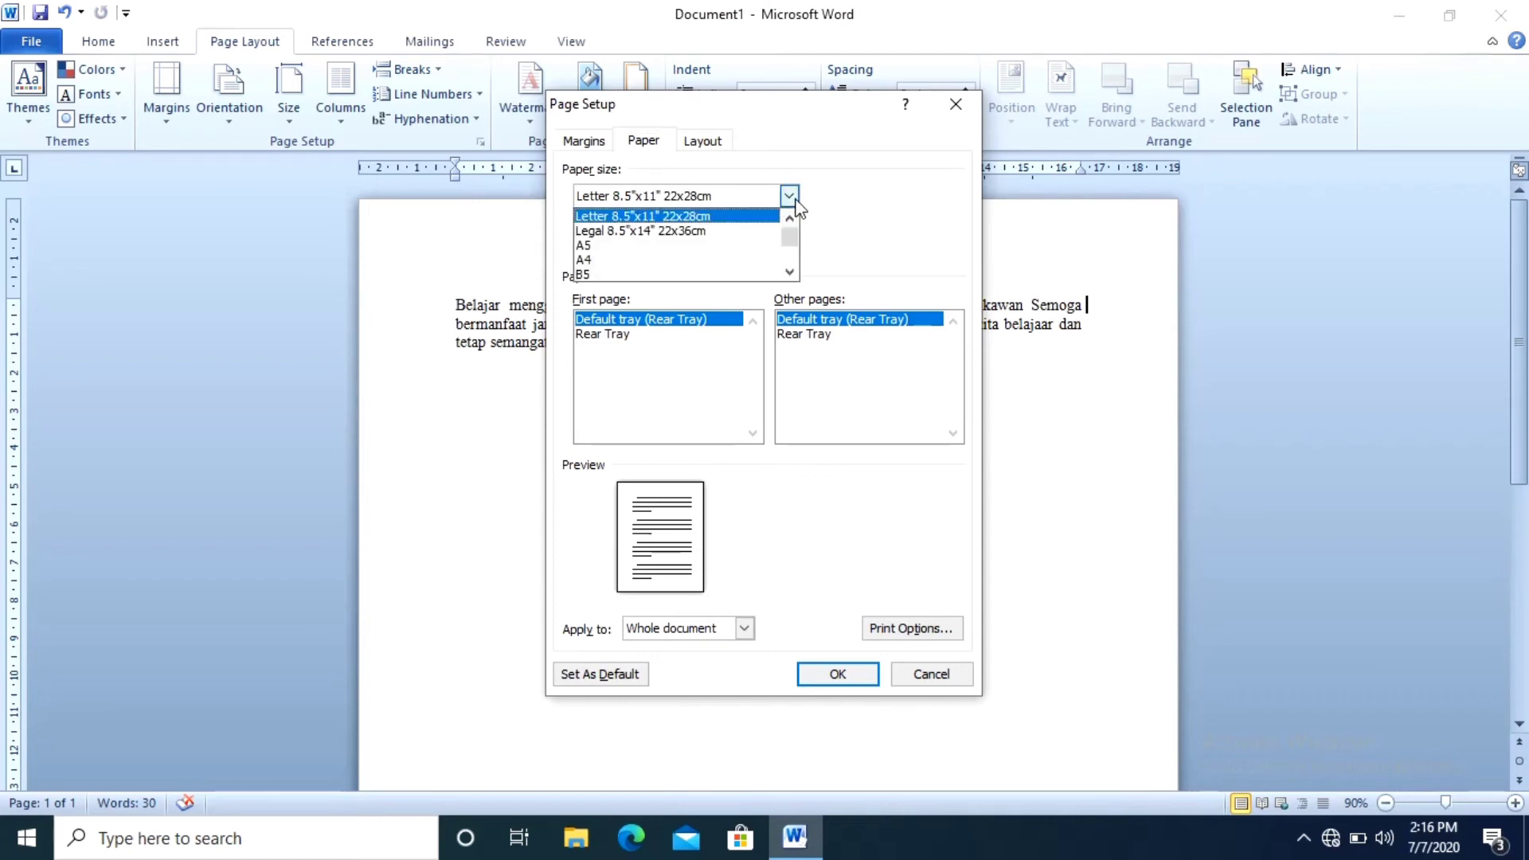
{"action": "left_click", "coordinate": [720, 260]}
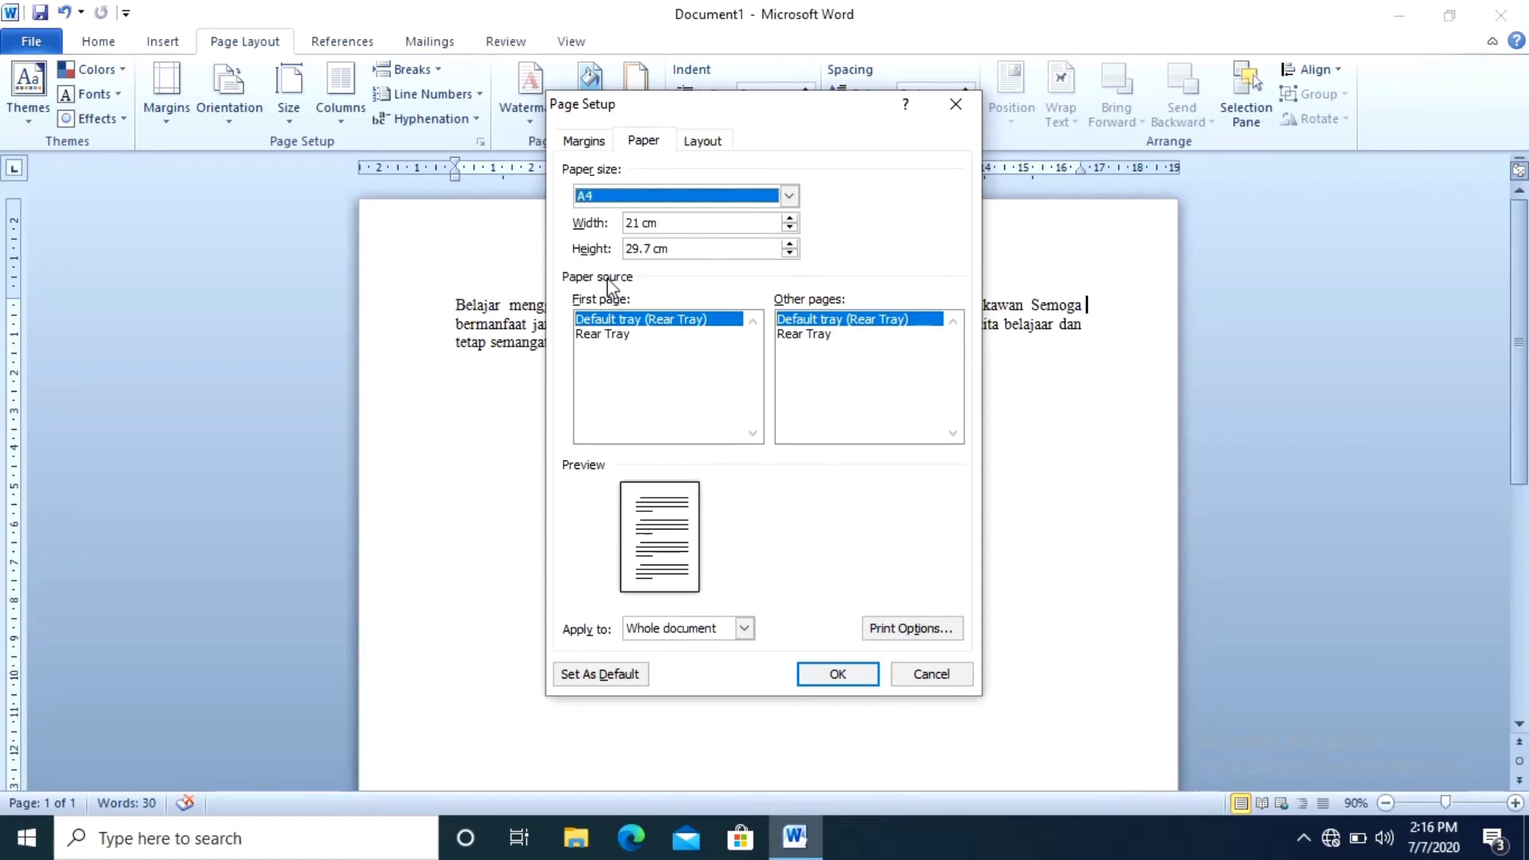
{"action": "left_click", "coordinate": [788, 195]}
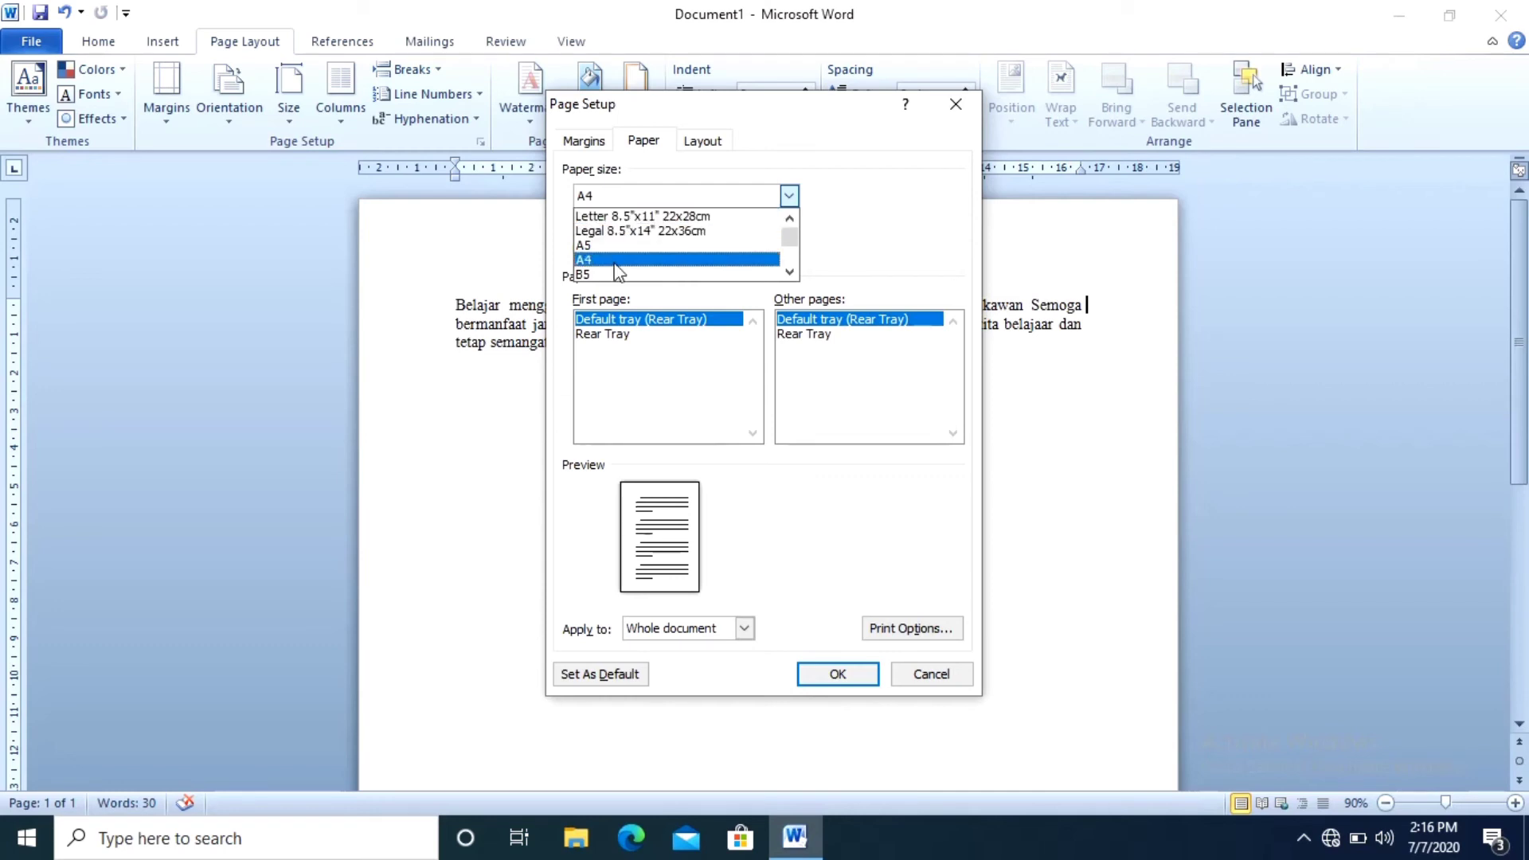
{"action": "left_click", "coordinate": [868, 255]}
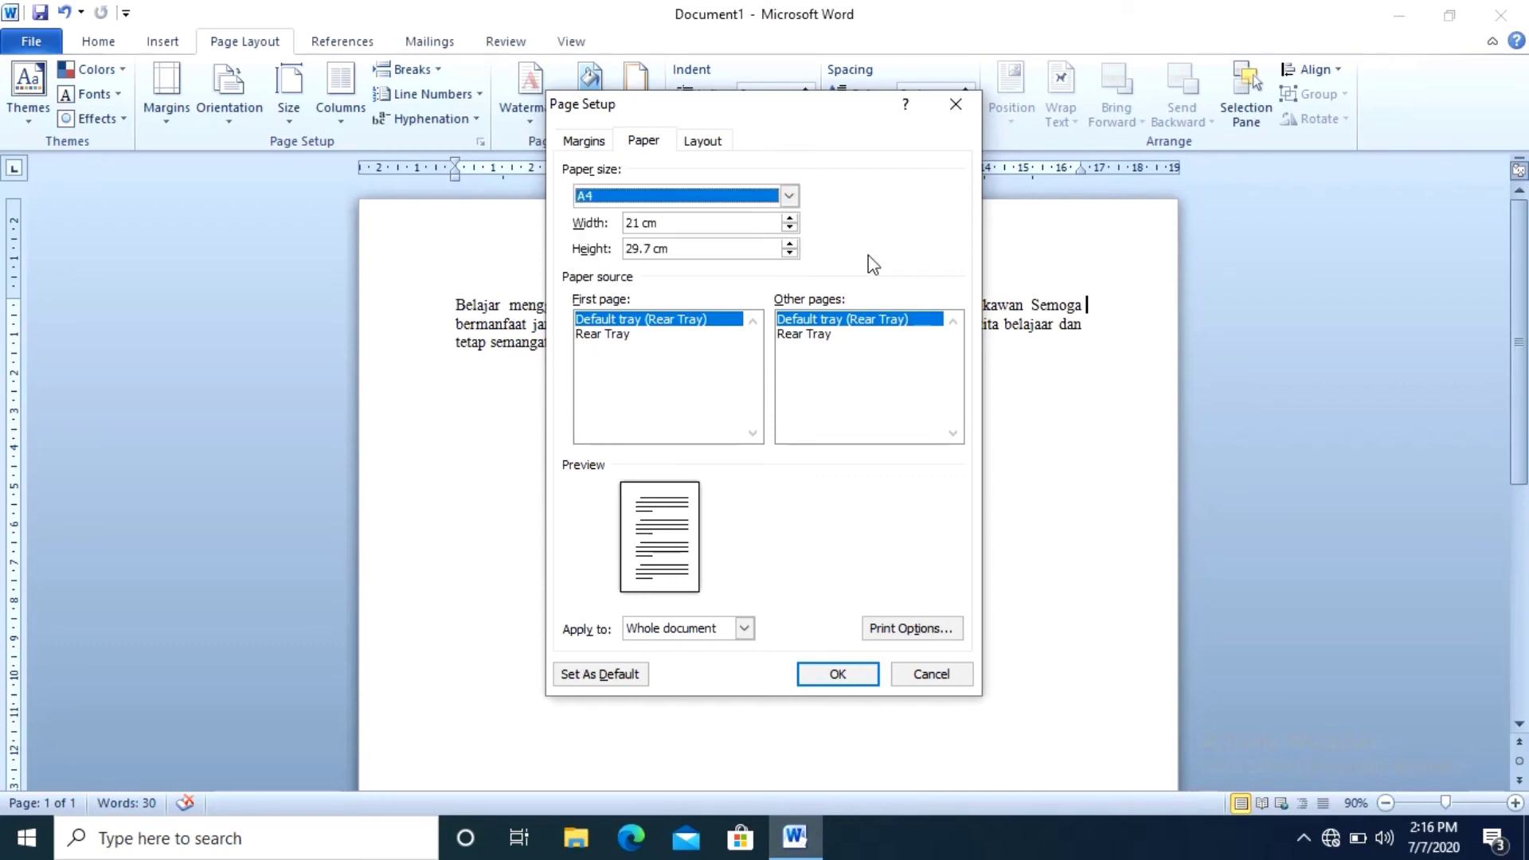
{"action": "left_click", "coordinate": [722, 222]}
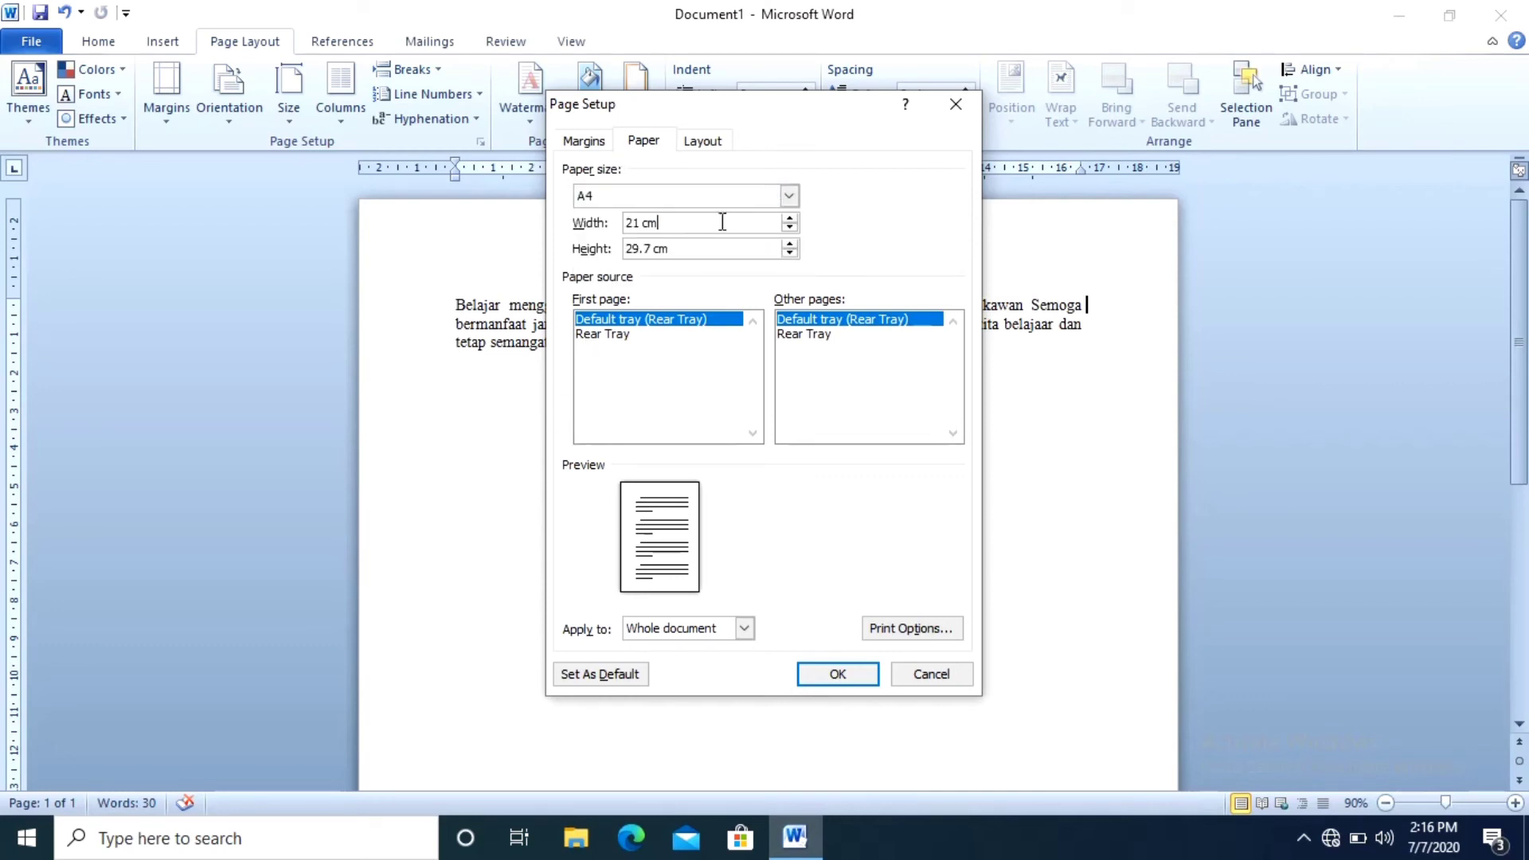
{"action": "left_click", "coordinate": [640, 223]}
Review the Layout and Margins settings, start making the page setup the default, and decline the change
{"action": "left_click", "coordinate": [700, 144]}
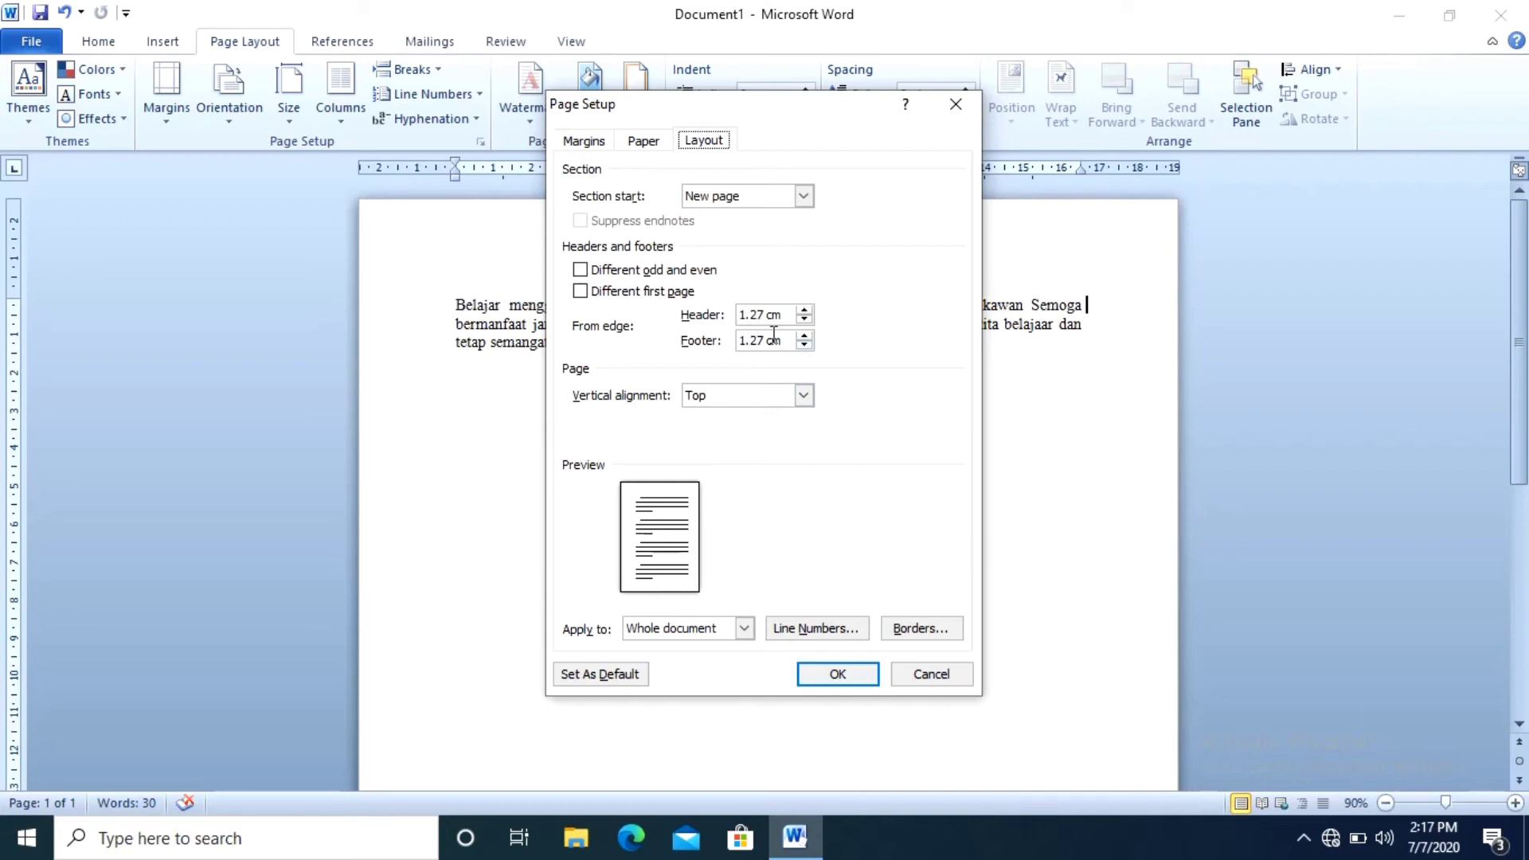
{"action": "left_click", "coordinate": [583, 140]}
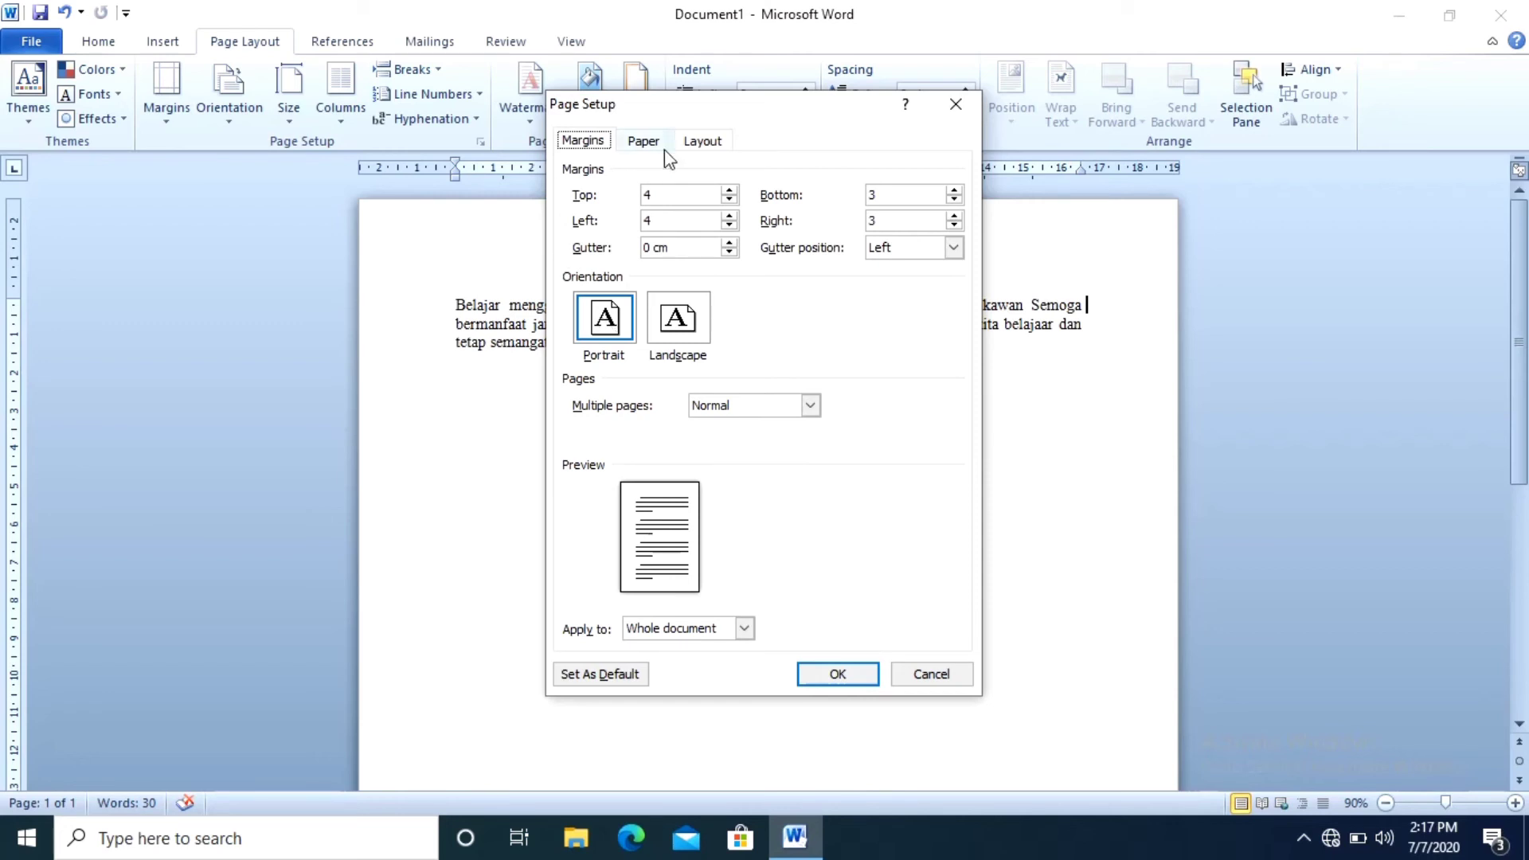
{"action": "left_click", "coordinate": [609, 683]}
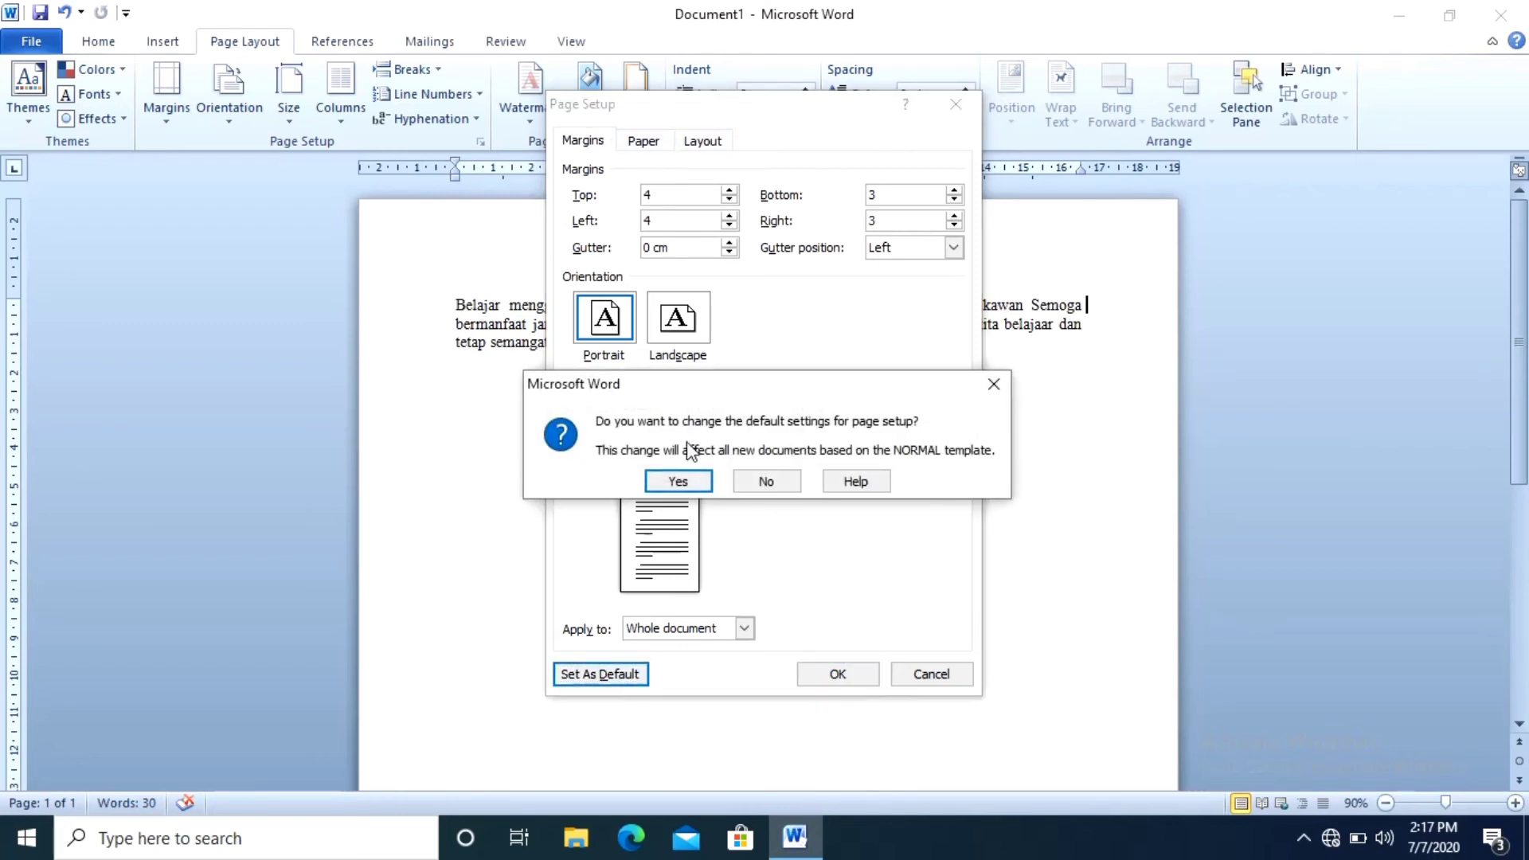
{"action": "left_click", "coordinate": [763, 482]}
Set the paper size to Letter 8.5"x11" and save the page setup as the default for new documents
{"action": "left_click", "coordinate": [644, 141]}
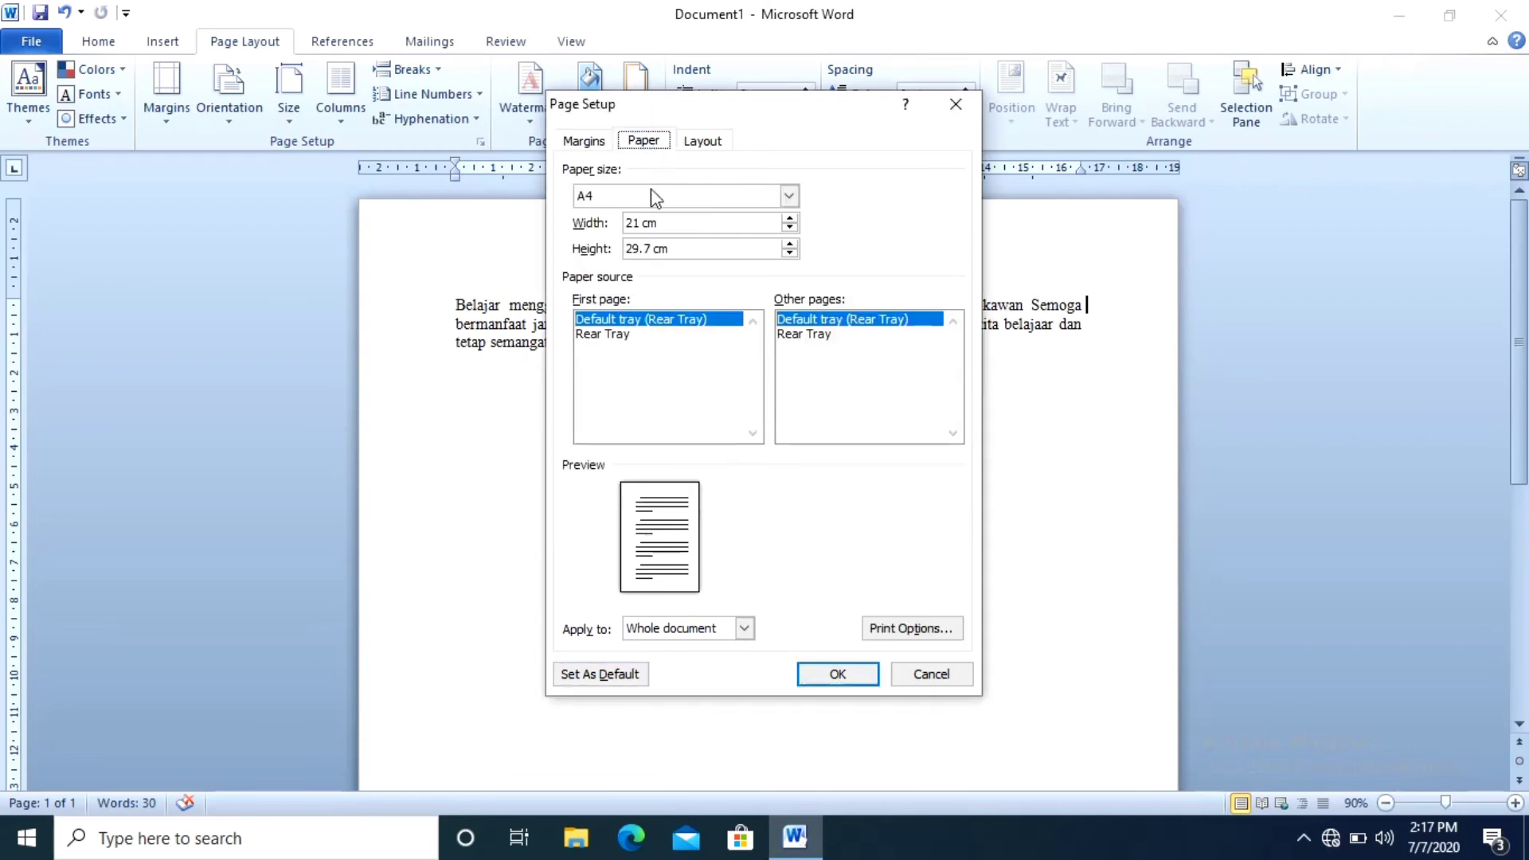
{"action": "left_click", "coordinate": [788, 196]}
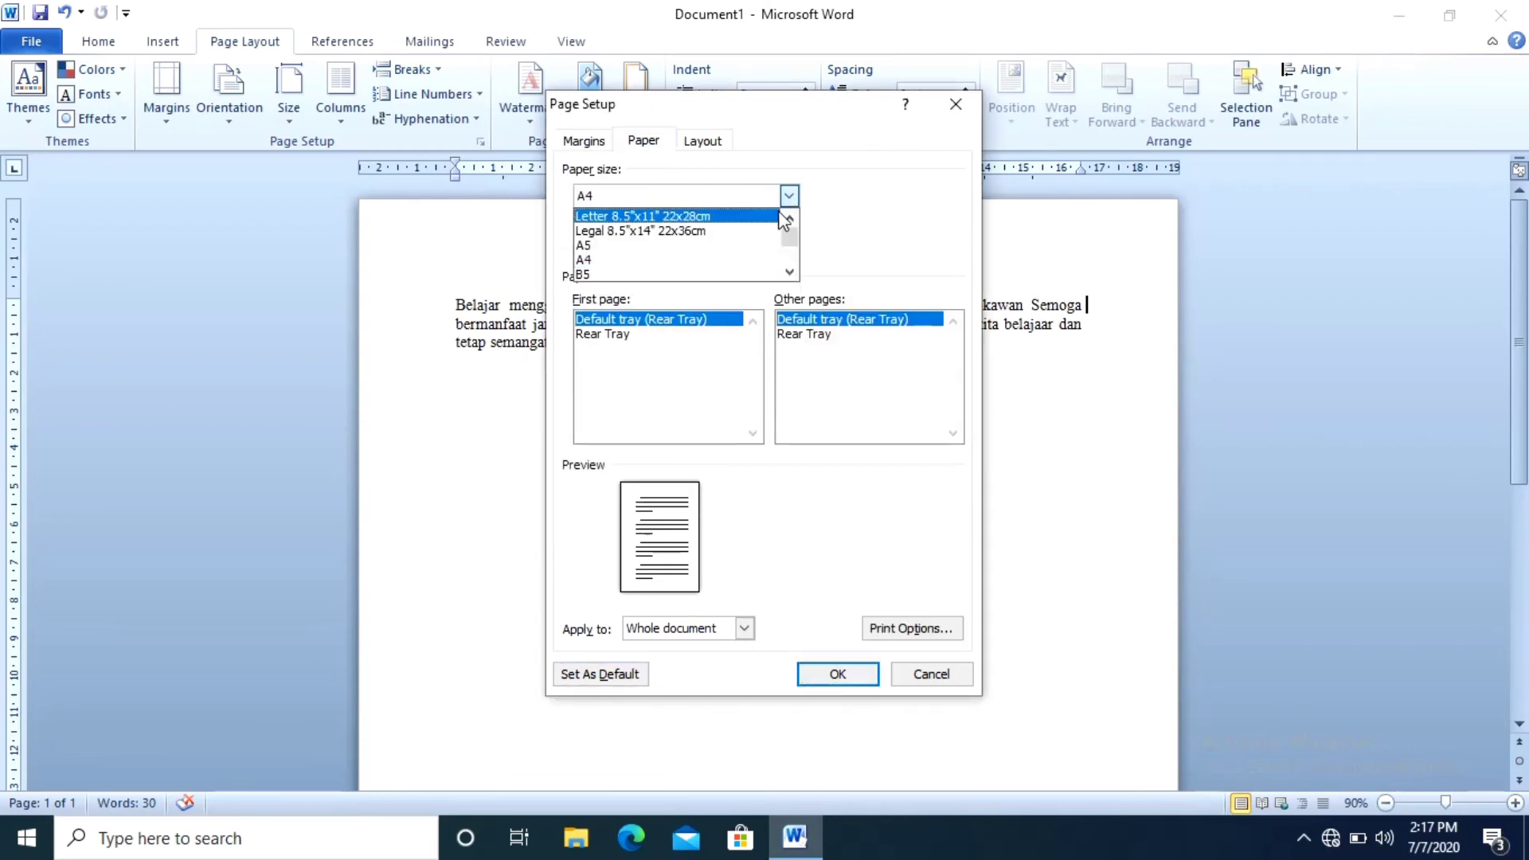
{"action": "left_click", "coordinate": [782, 213]}
{"action": "left_click", "coordinate": [591, 142]}
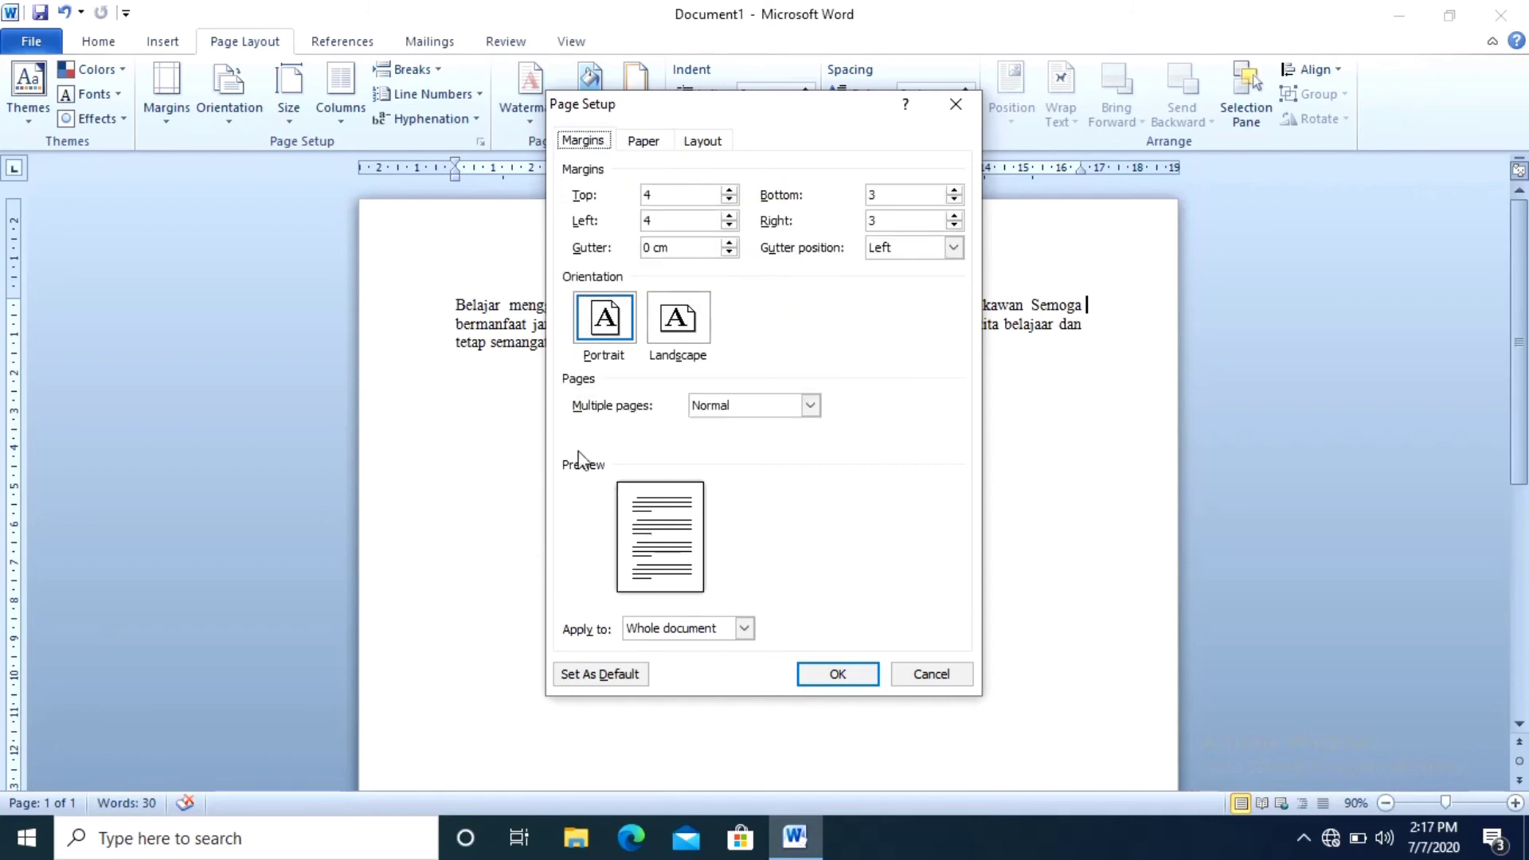
{"action": "left_click", "coordinate": [600, 677]}
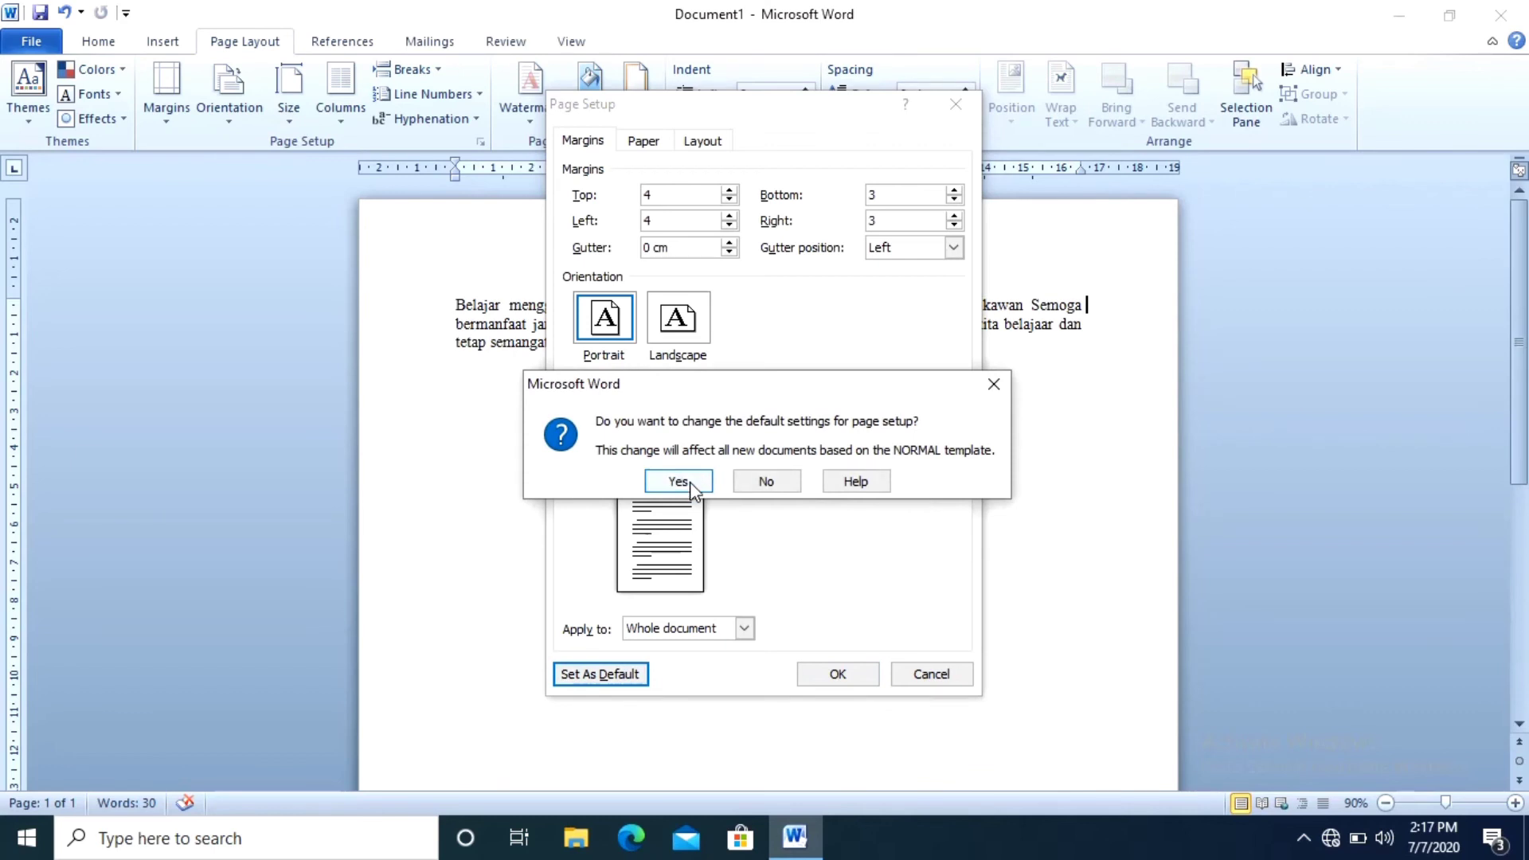
{"action": "left_click", "coordinate": [679, 482]}
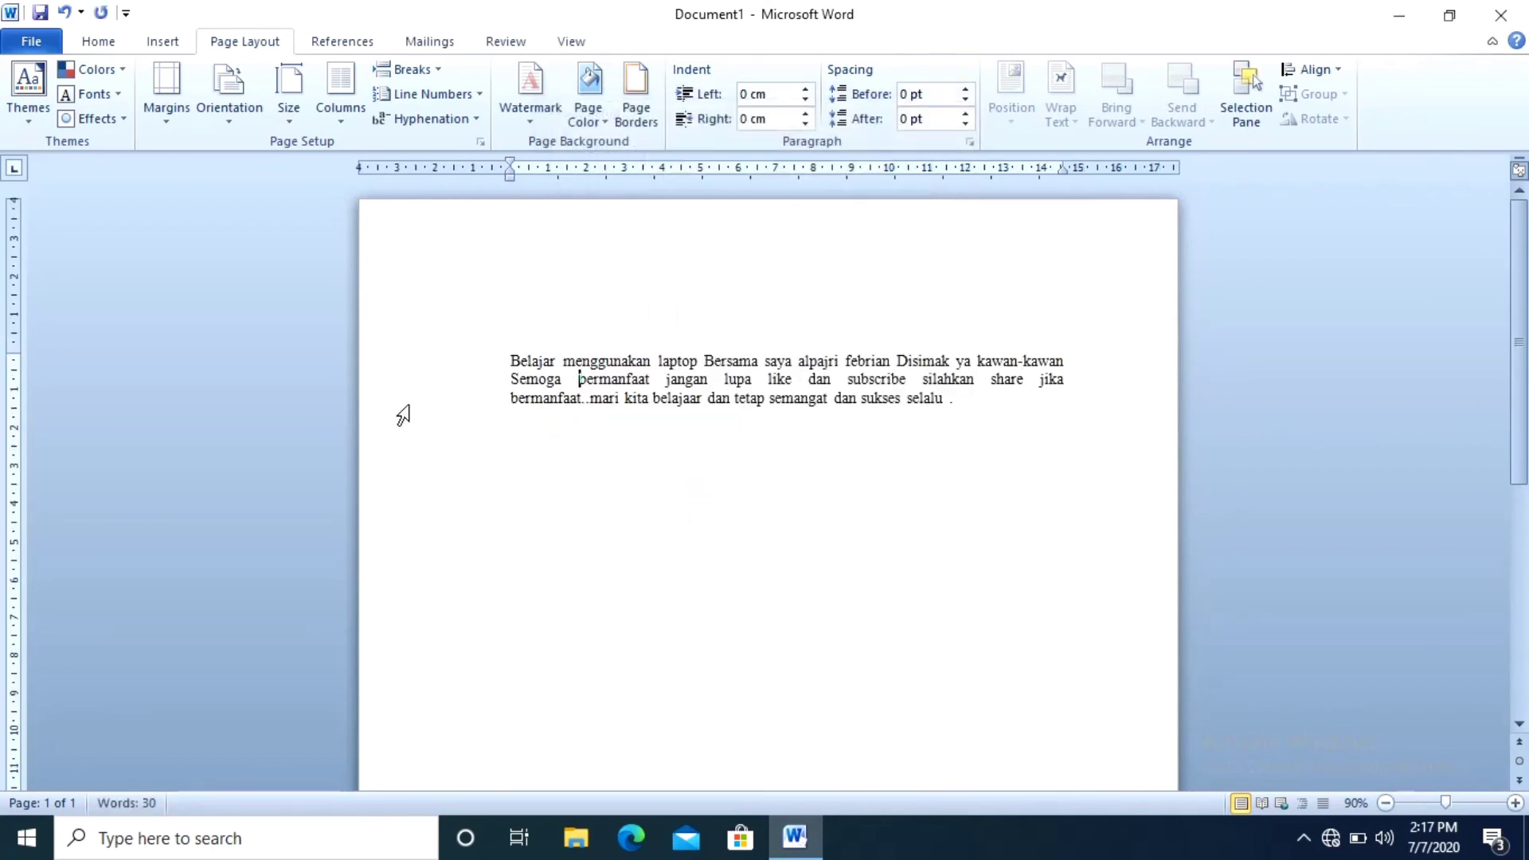
Set the paper size to A4 and save this page setup as the default for new documents
{"action": "left_click_drag", "start_coordinate": [494, 299], "coordinate": [655, 314]}
{"action": "left_click", "coordinate": [704, 400]}
{"action": "left_click", "coordinate": [479, 143]}
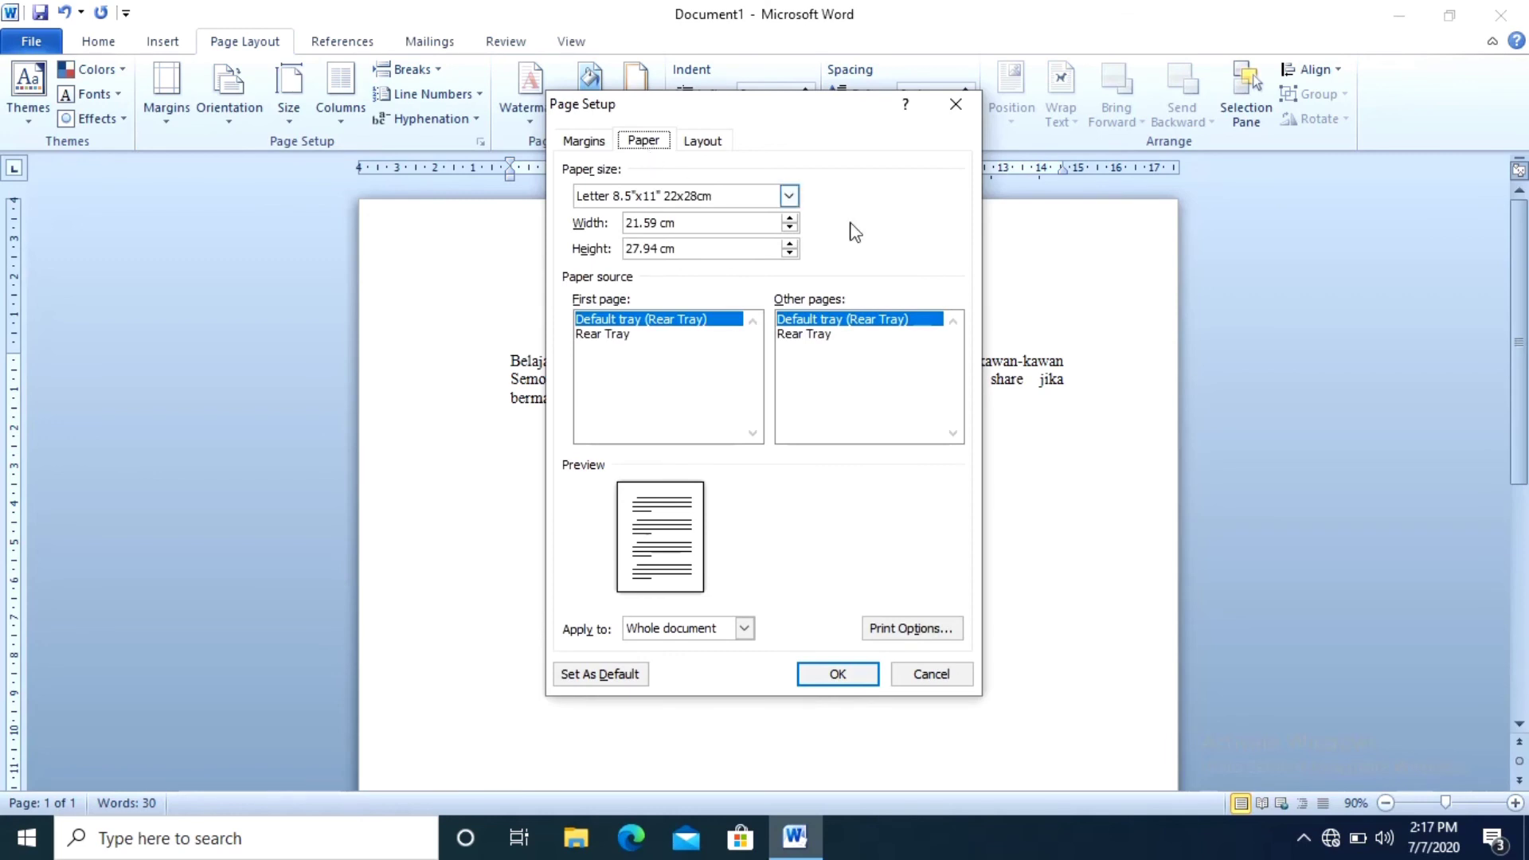
{"action": "left_click", "coordinate": [788, 196]}
{"action": "left_click", "coordinate": [737, 260]}
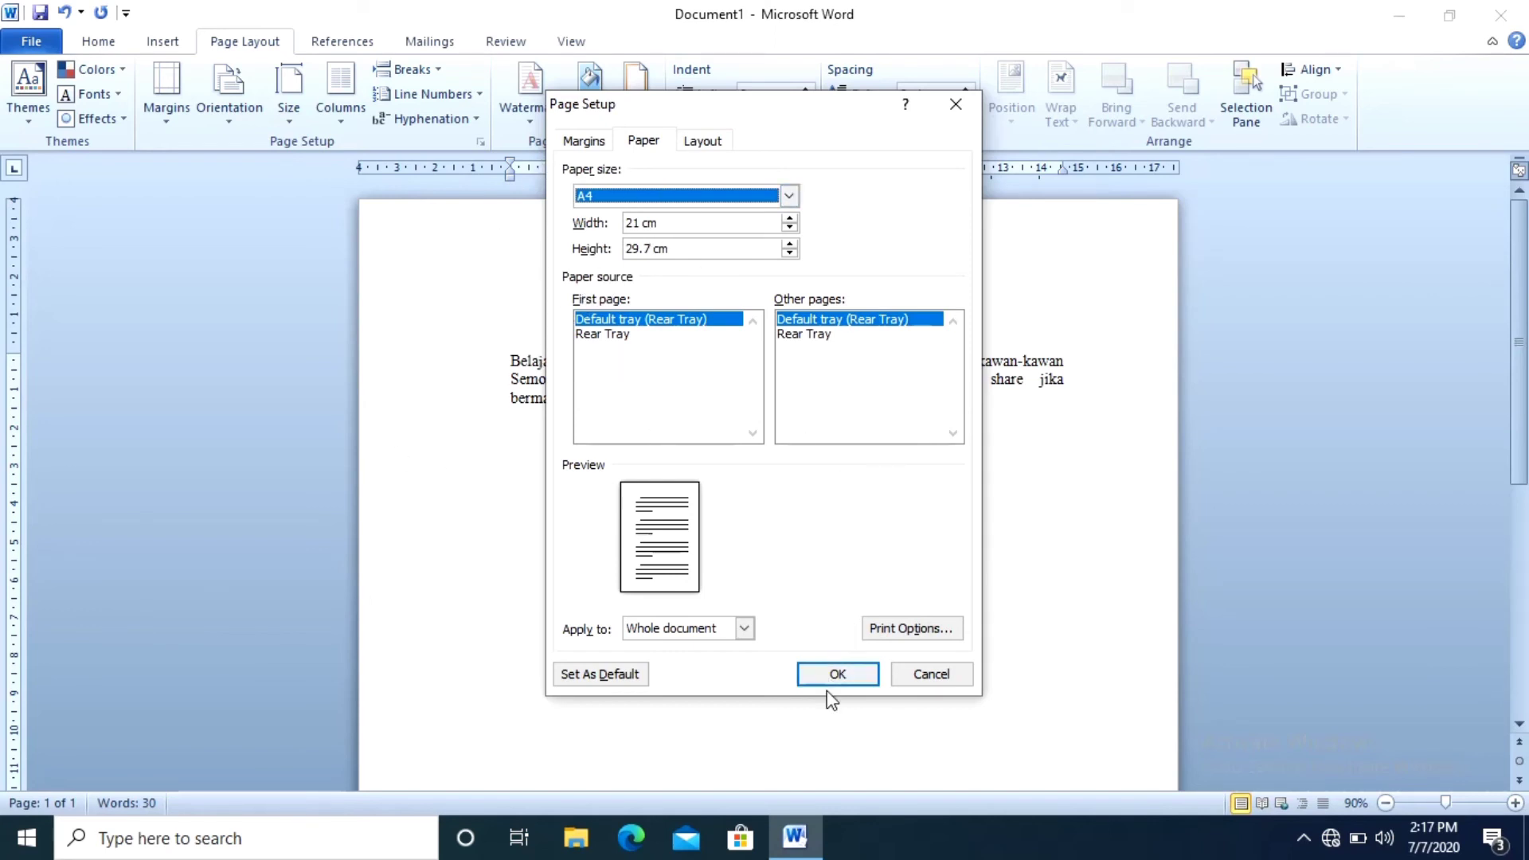
{"action": "left_click", "coordinate": [600, 674]}
{"action": "left_click", "coordinate": [669, 480]}
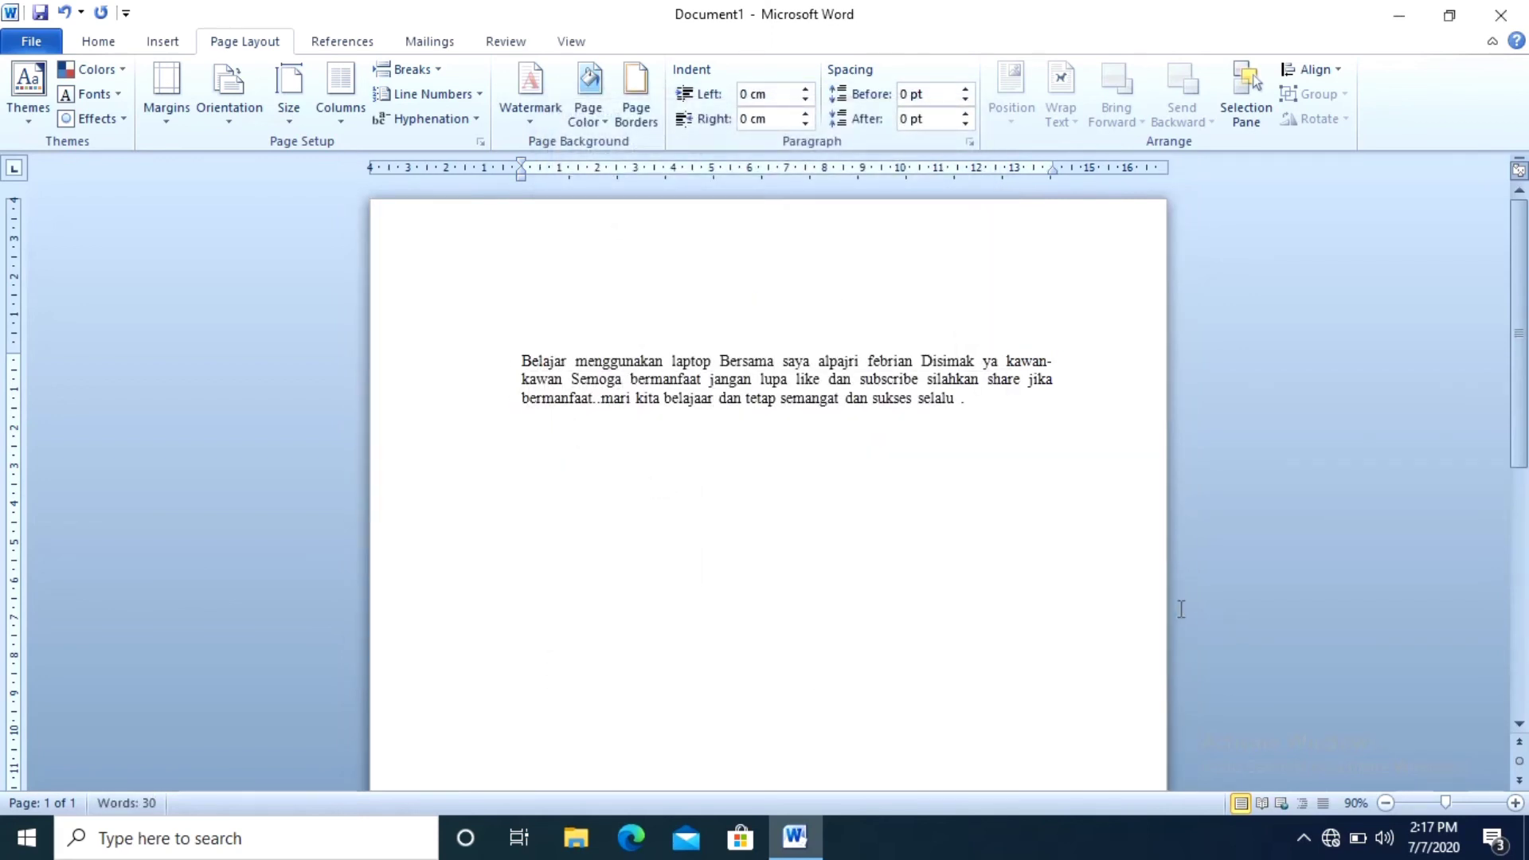
Review the preset choices for margins, page orientation and paper size, leaving them as they are
{"action": "left_click", "coordinate": [159, 126]}
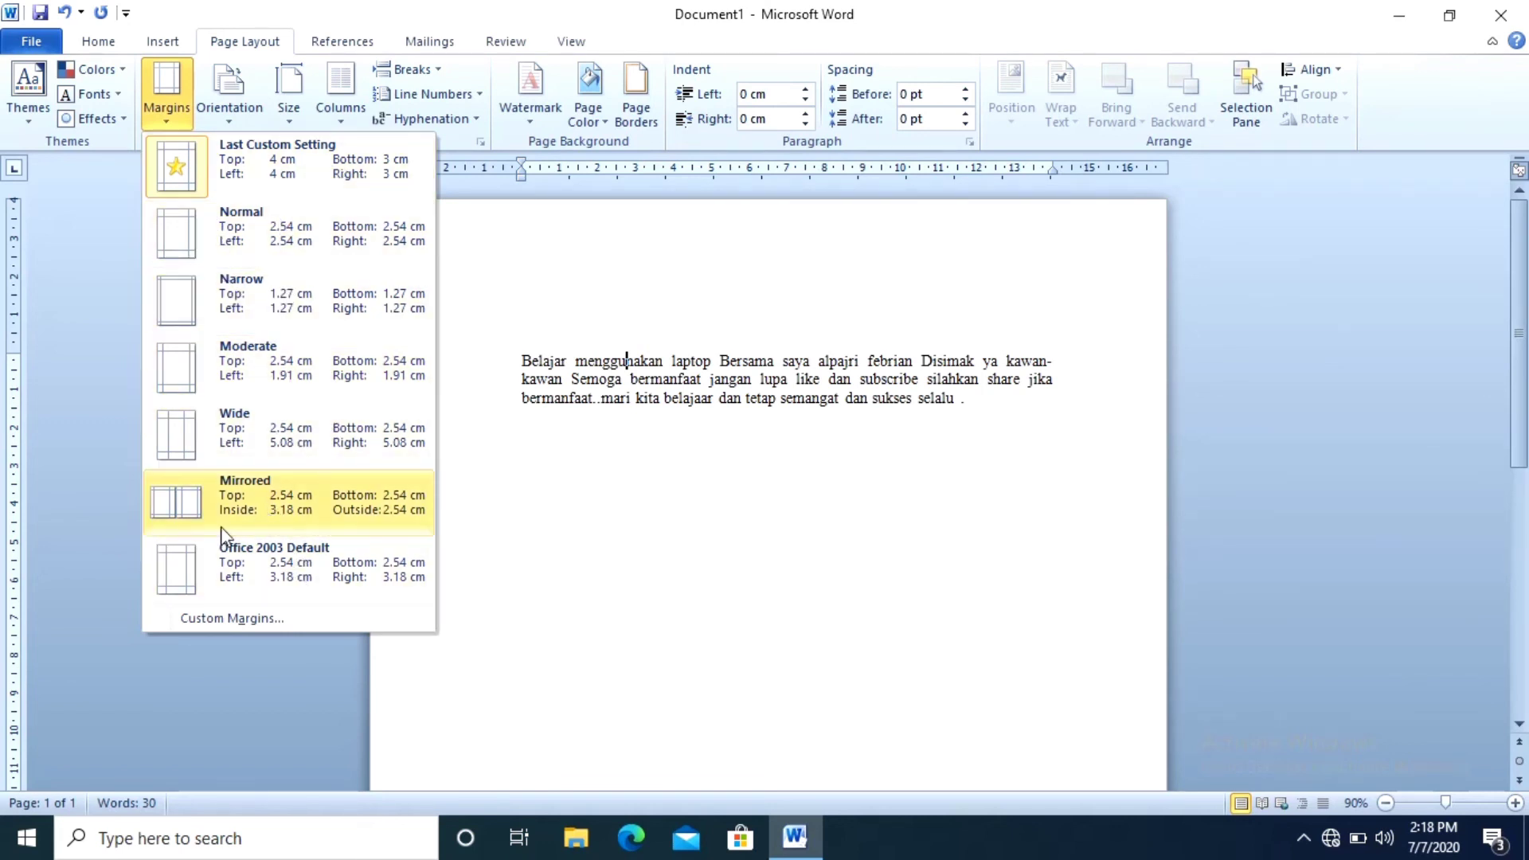
{"action": "left_click", "coordinate": [99, 421]}
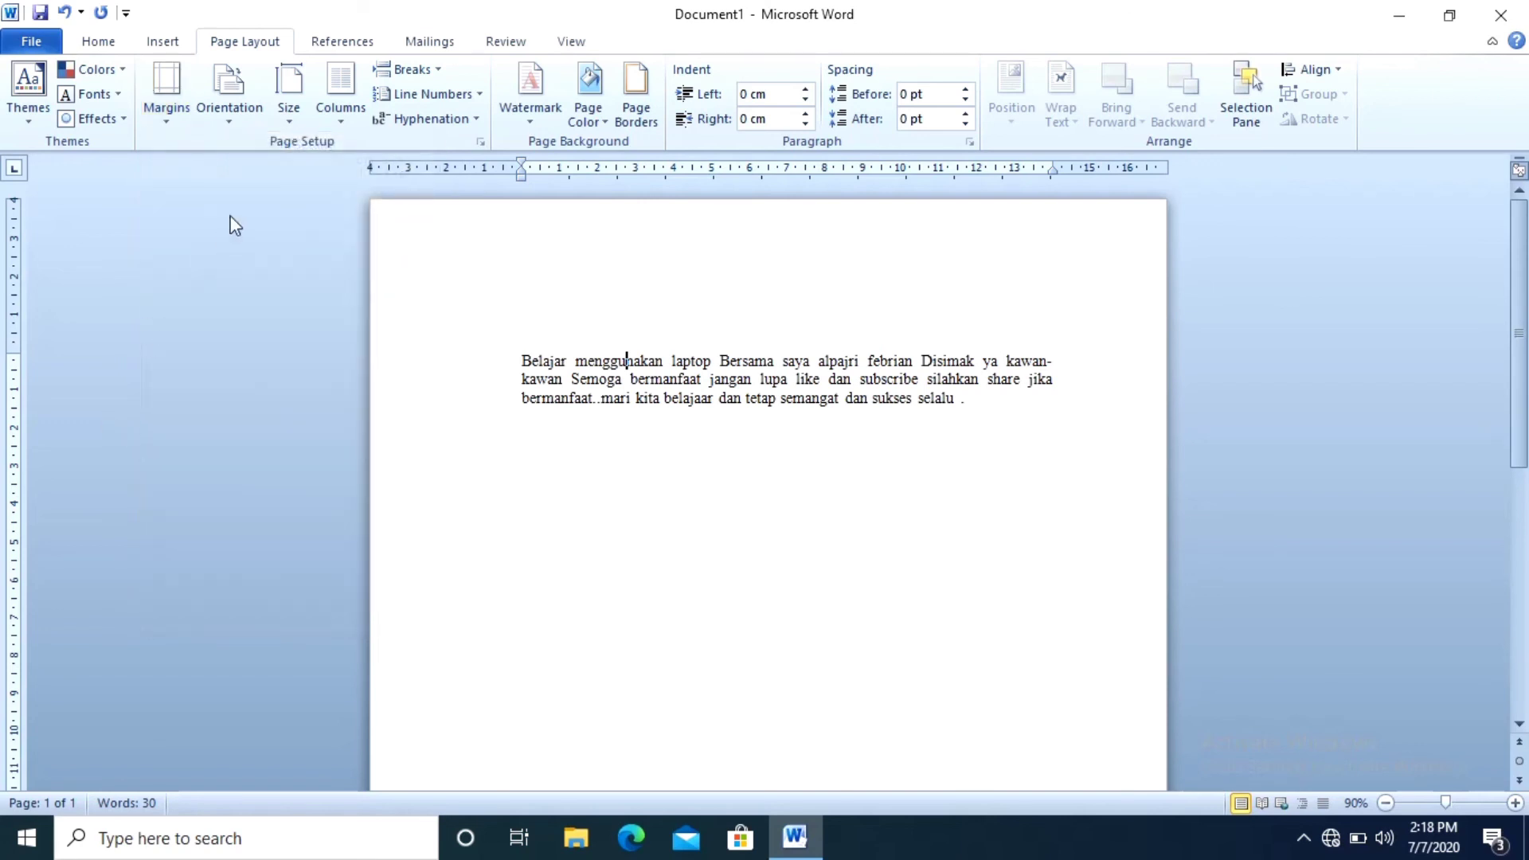
{"action": "left_click", "coordinate": [213, 113]}
{"action": "left_click", "coordinate": [302, 347]}
{"action": "left_click", "coordinate": [285, 111]}
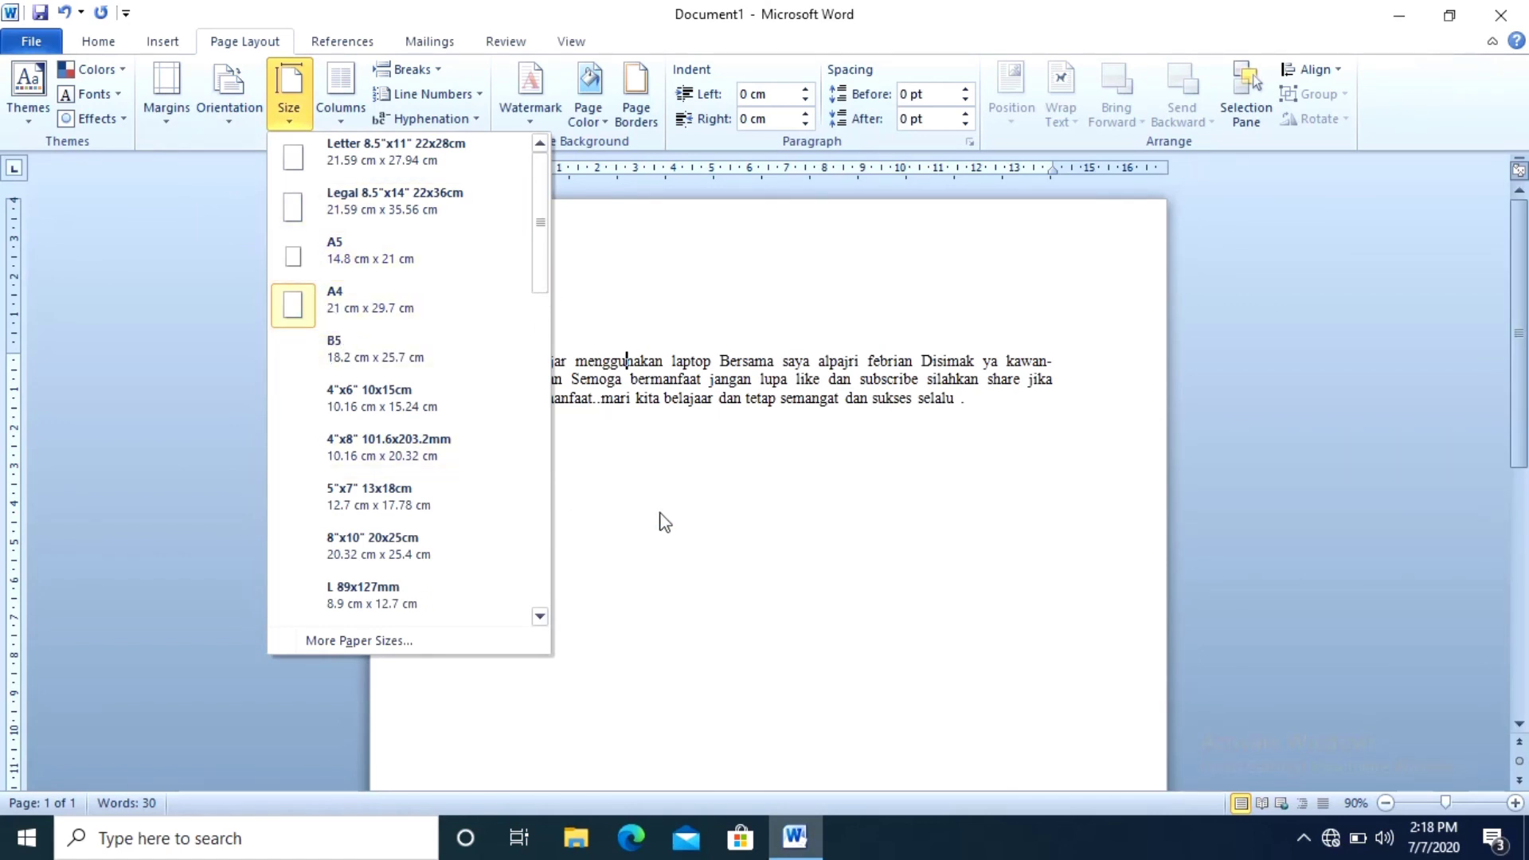
{"action": "left_click", "coordinate": [927, 576]}
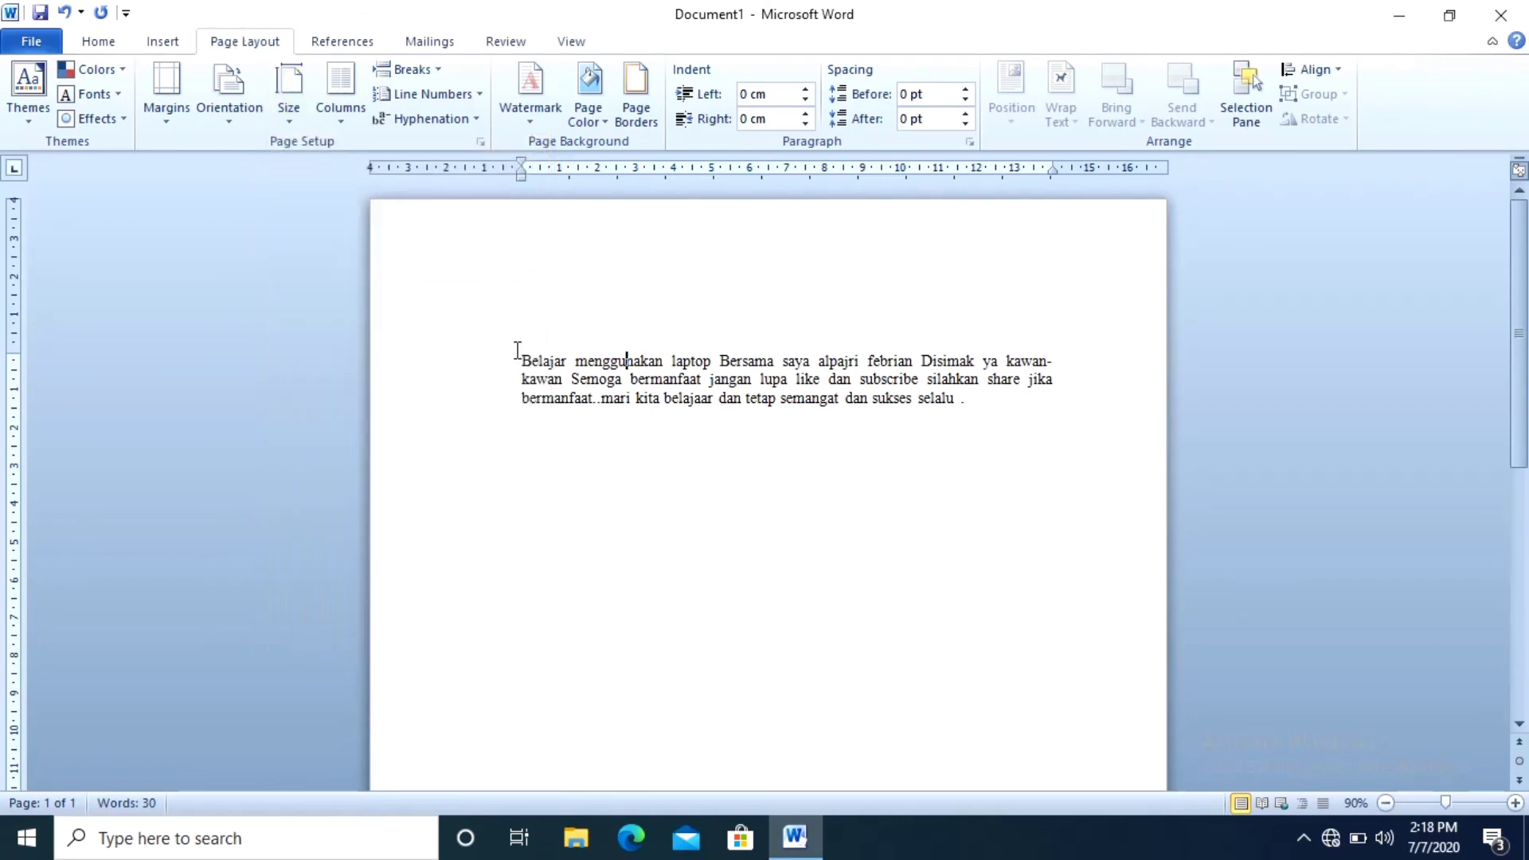
Check the paragraph's extent on the page and the paper settings in Page Setup without changing anything
{"action": "left_click_drag", "start_coordinate": [516, 351], "coordinate": [972, 457]}
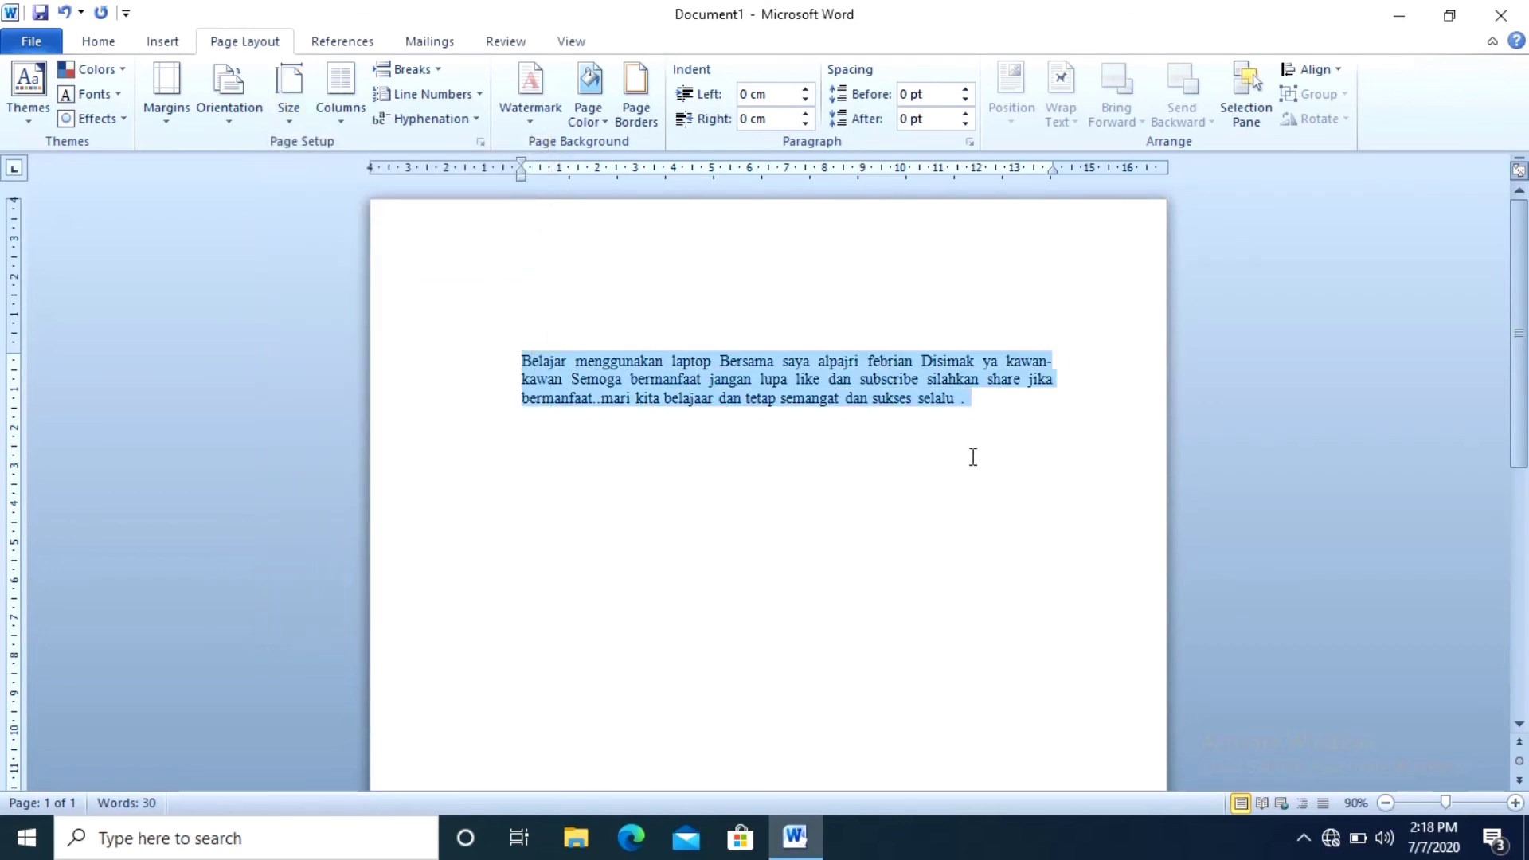
{"action": "left_click", "coordinate": [966, 430]}
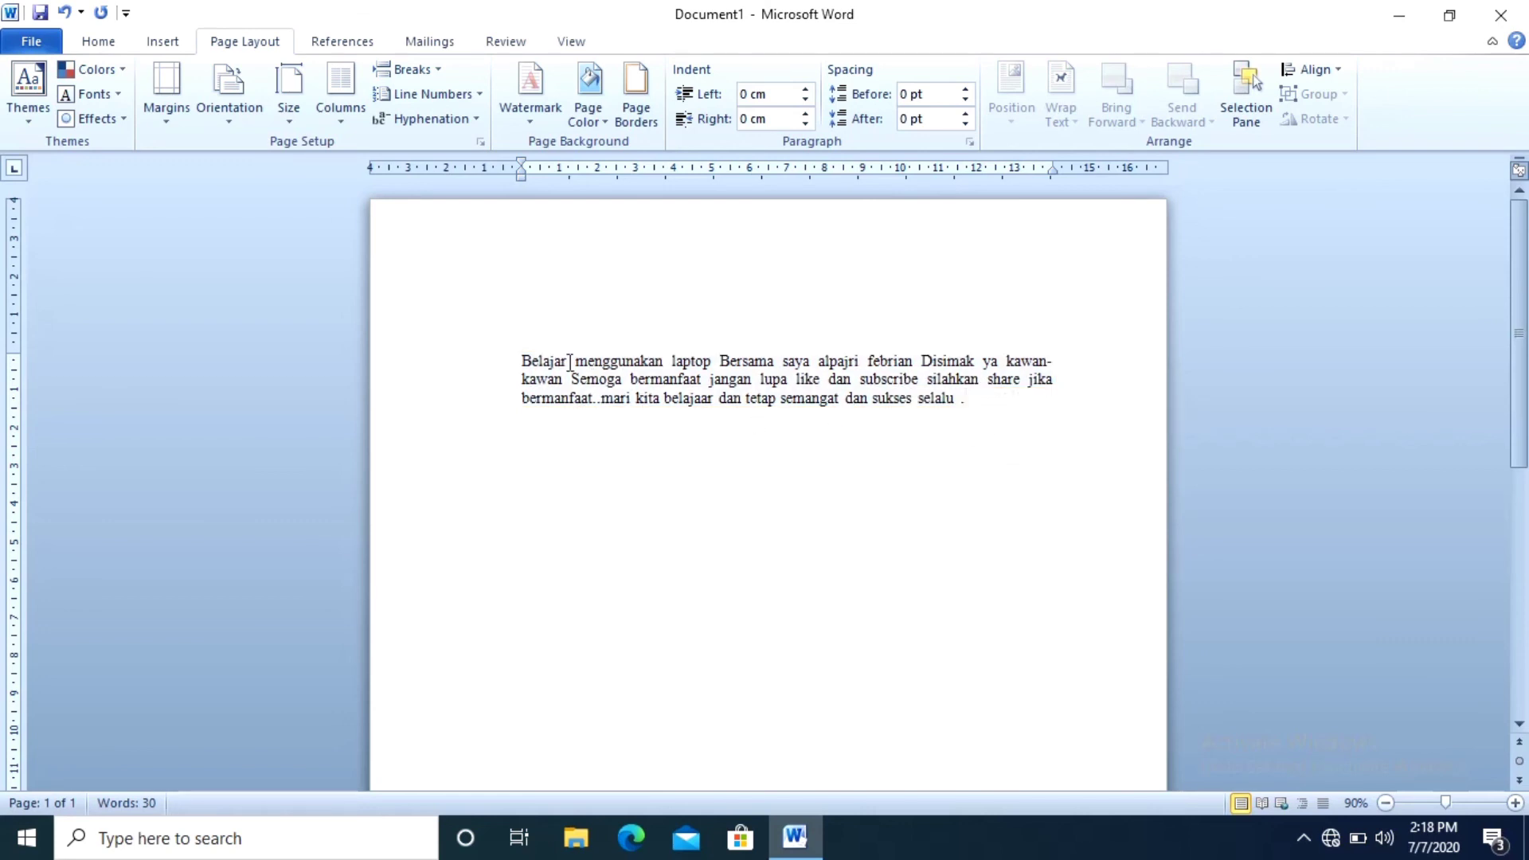
{"action": "left_click_drag", "start_coordinate": [522, 355], "coordinate": [986, 413]}
{"action": "left_click", "coordinate": [906, 480]}
{"action": "left_click", "coordinate": [452, 168]}
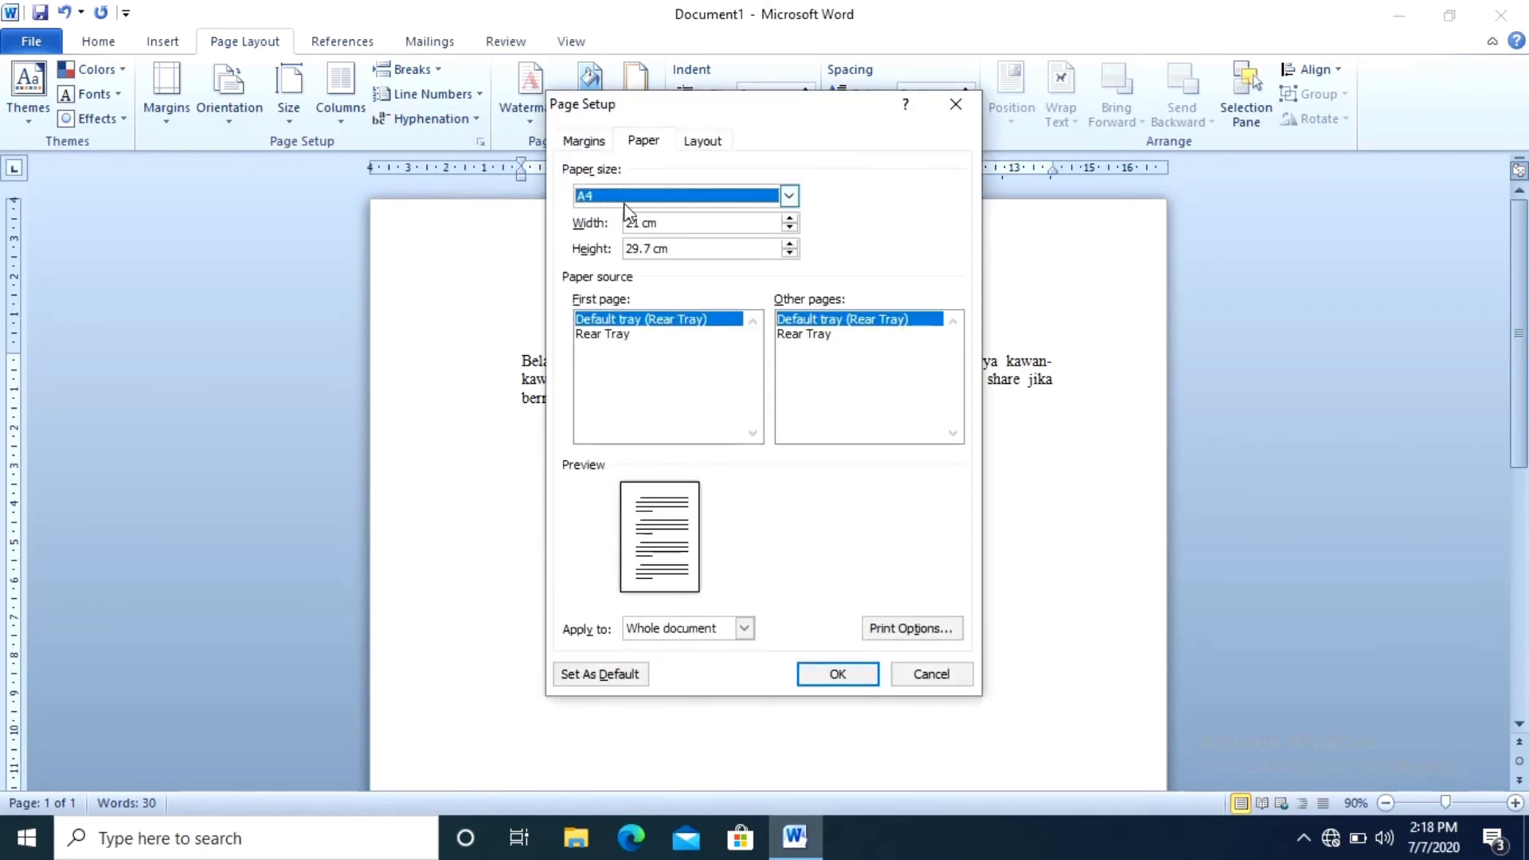
{"action": "left_click", "coordinate": [958, 104]}
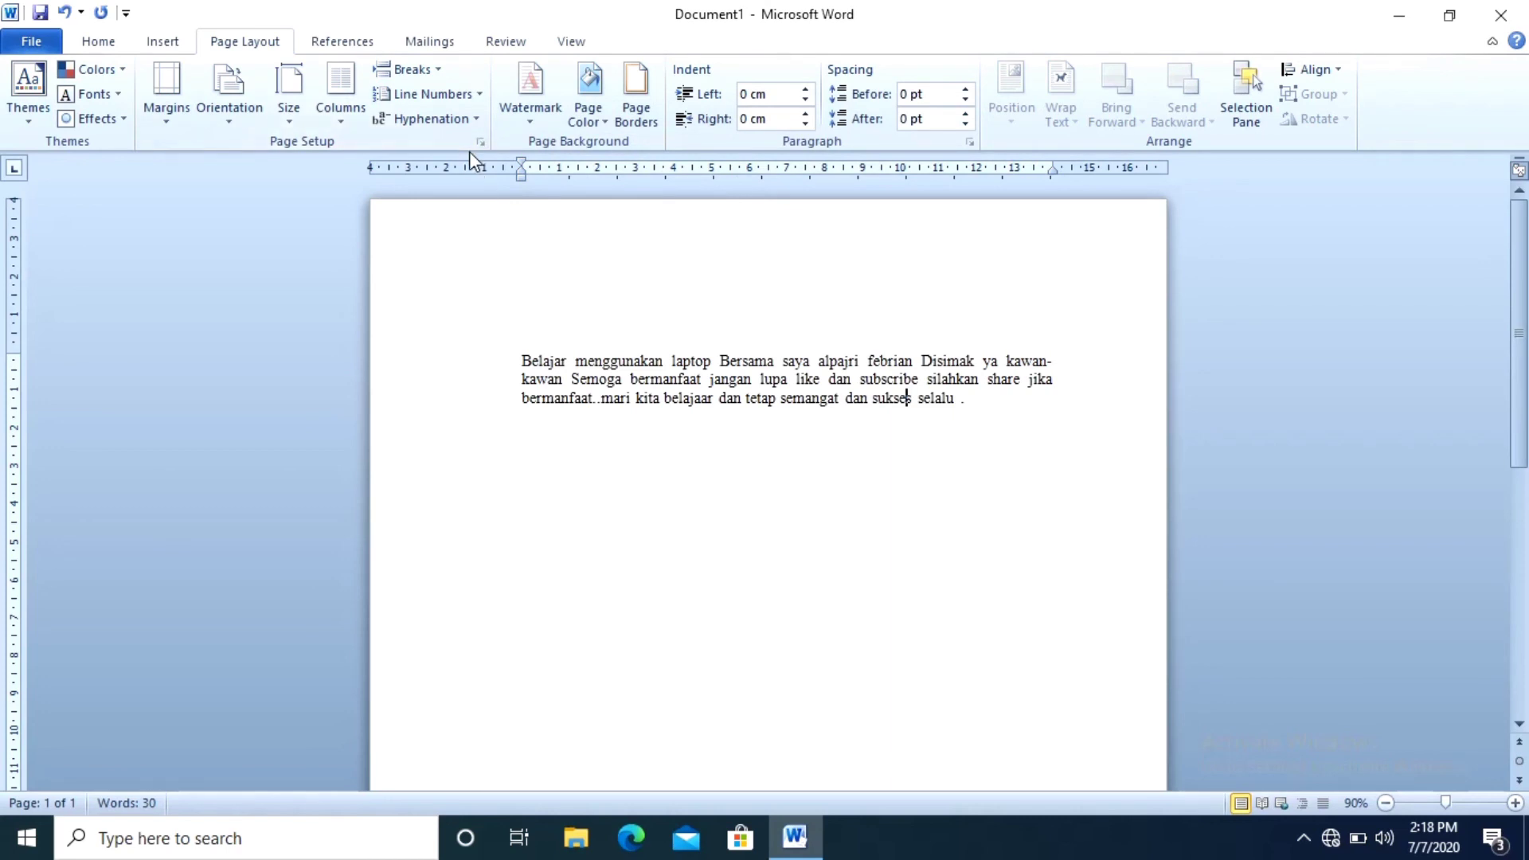
Check the paper settings in Page Setup without changes and close the document without saving it
{"action": "double_click", "coordinate": [470, 177]}
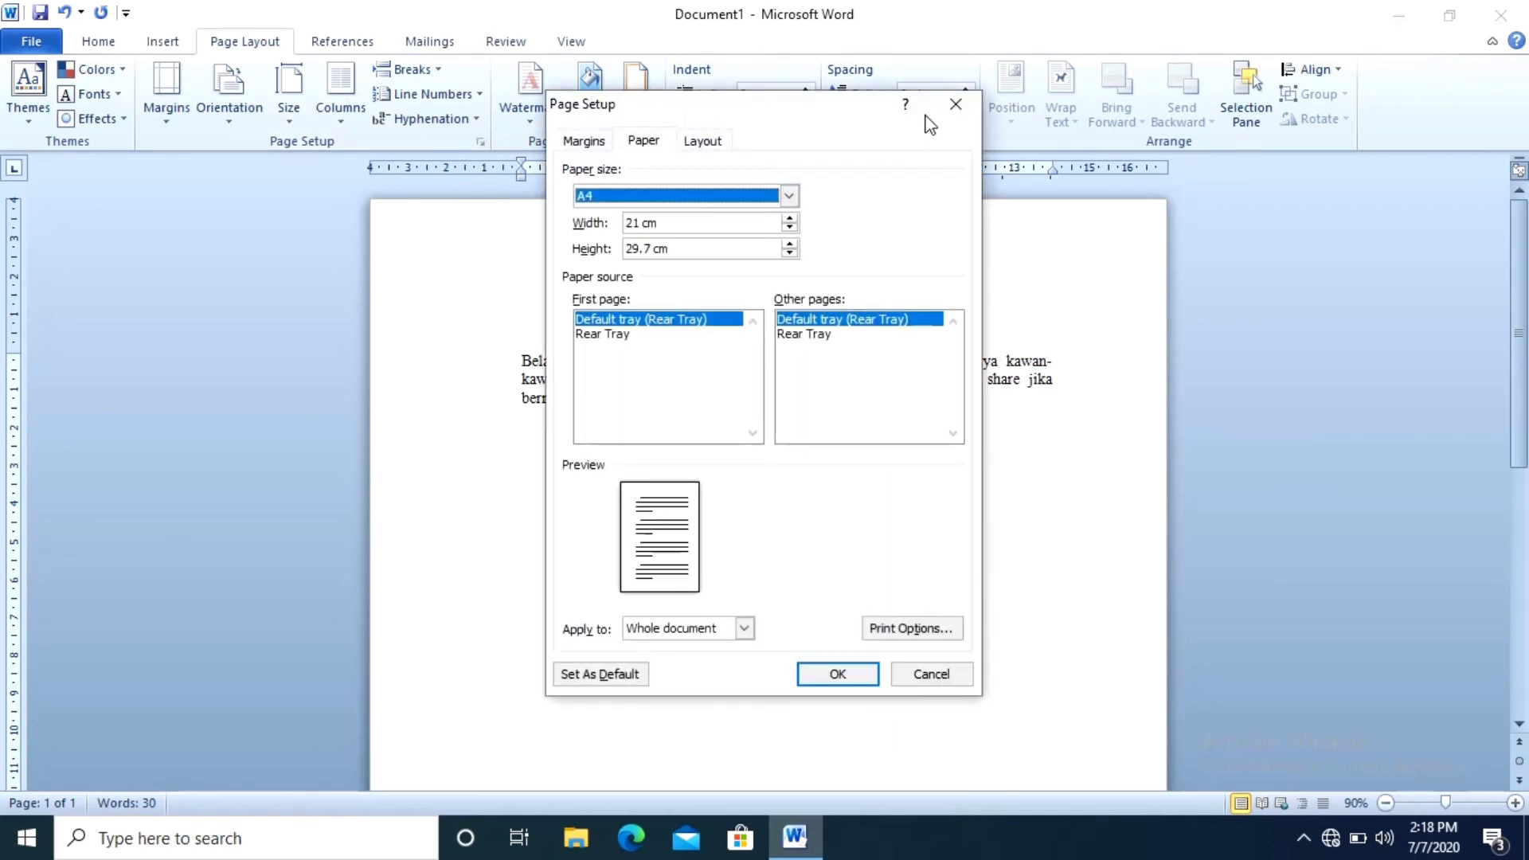
{"action": "left_click", "coordinate": [954, 104]}
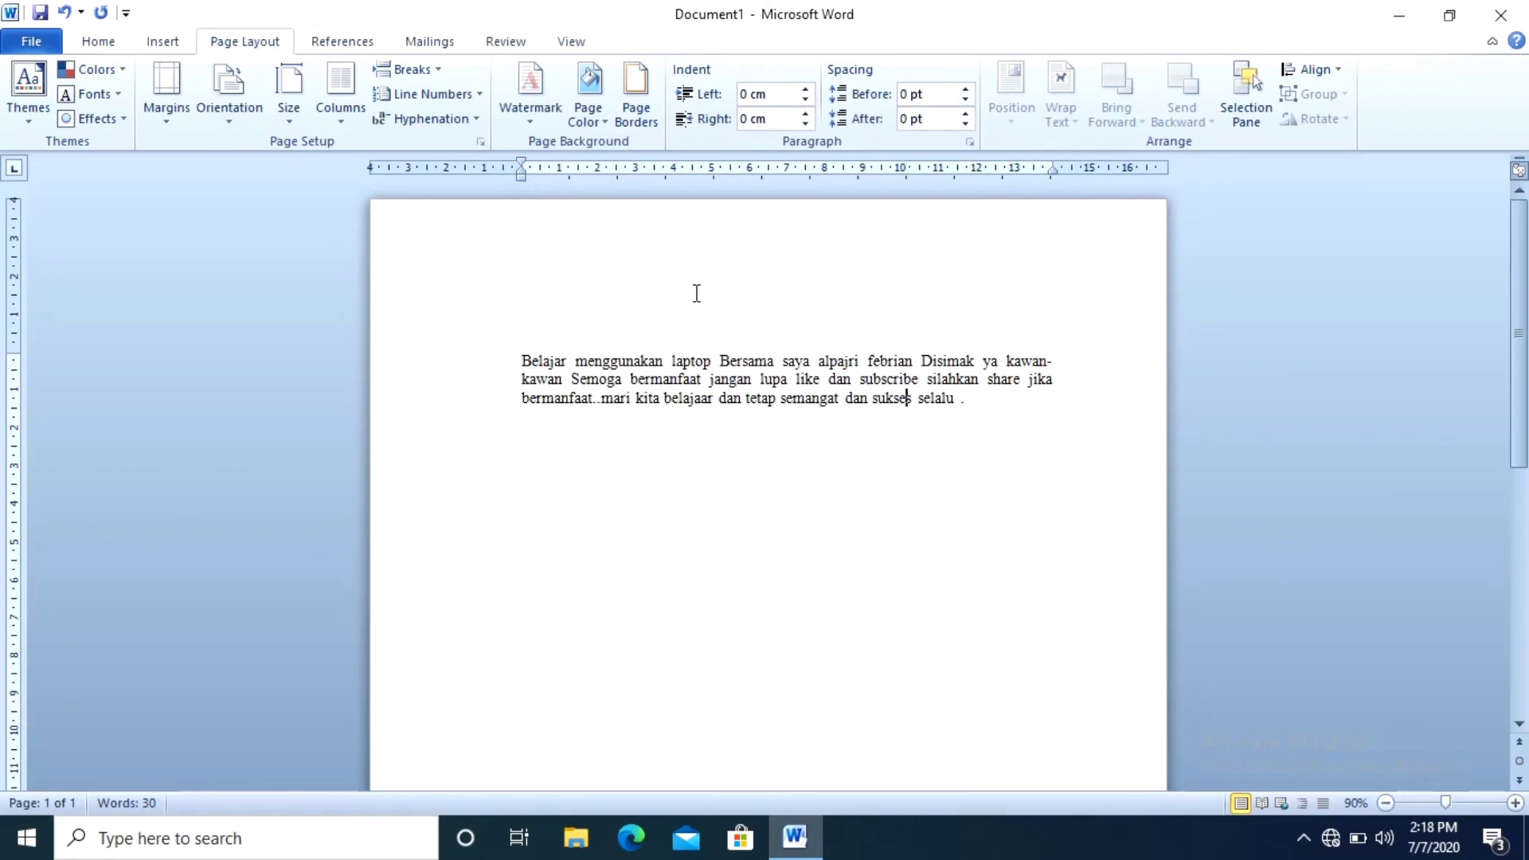
{"action": "left_click", "coordinate": [1500, 15]}
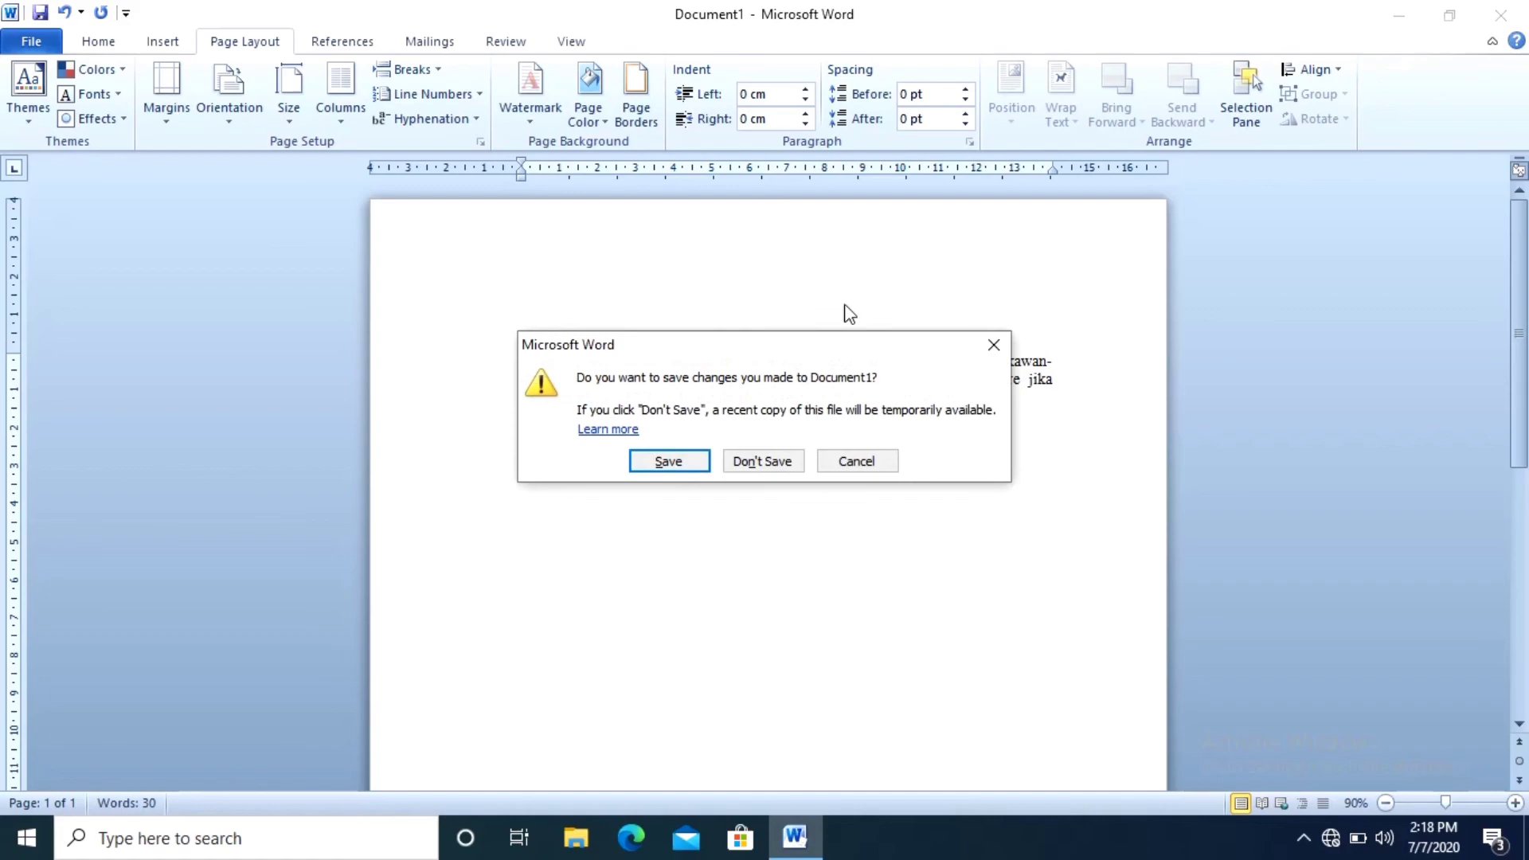
{"action": "left_click", "coordinate": [772, 466]}
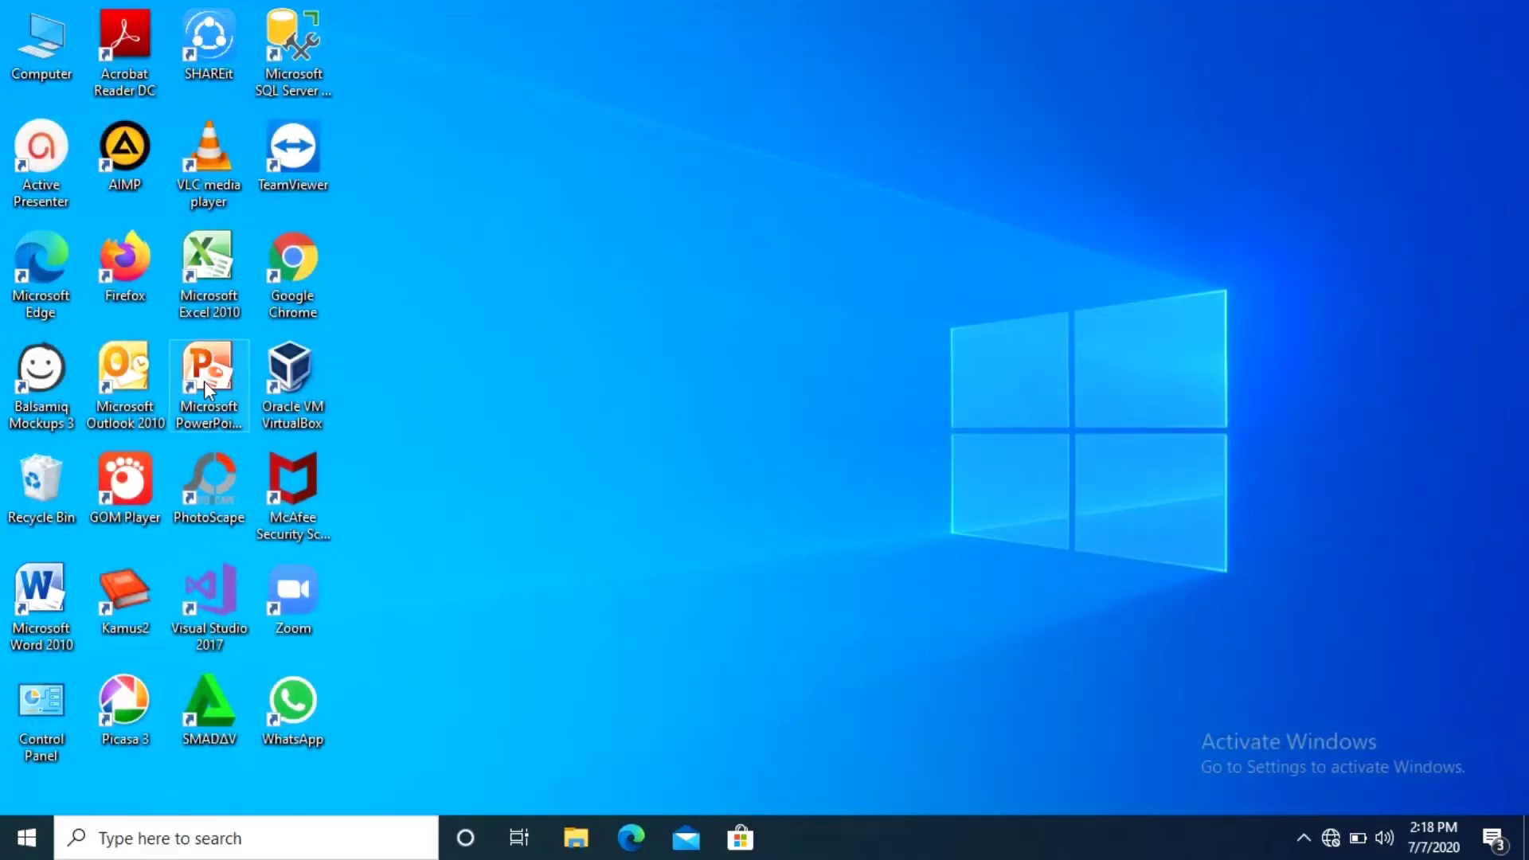
Reopen Microsoft Word, dismiss the activation notice, and paste the copied paragraph into the blank document without its trailing "1"
{"action": "double_click", "coordinate": [35, 599]}
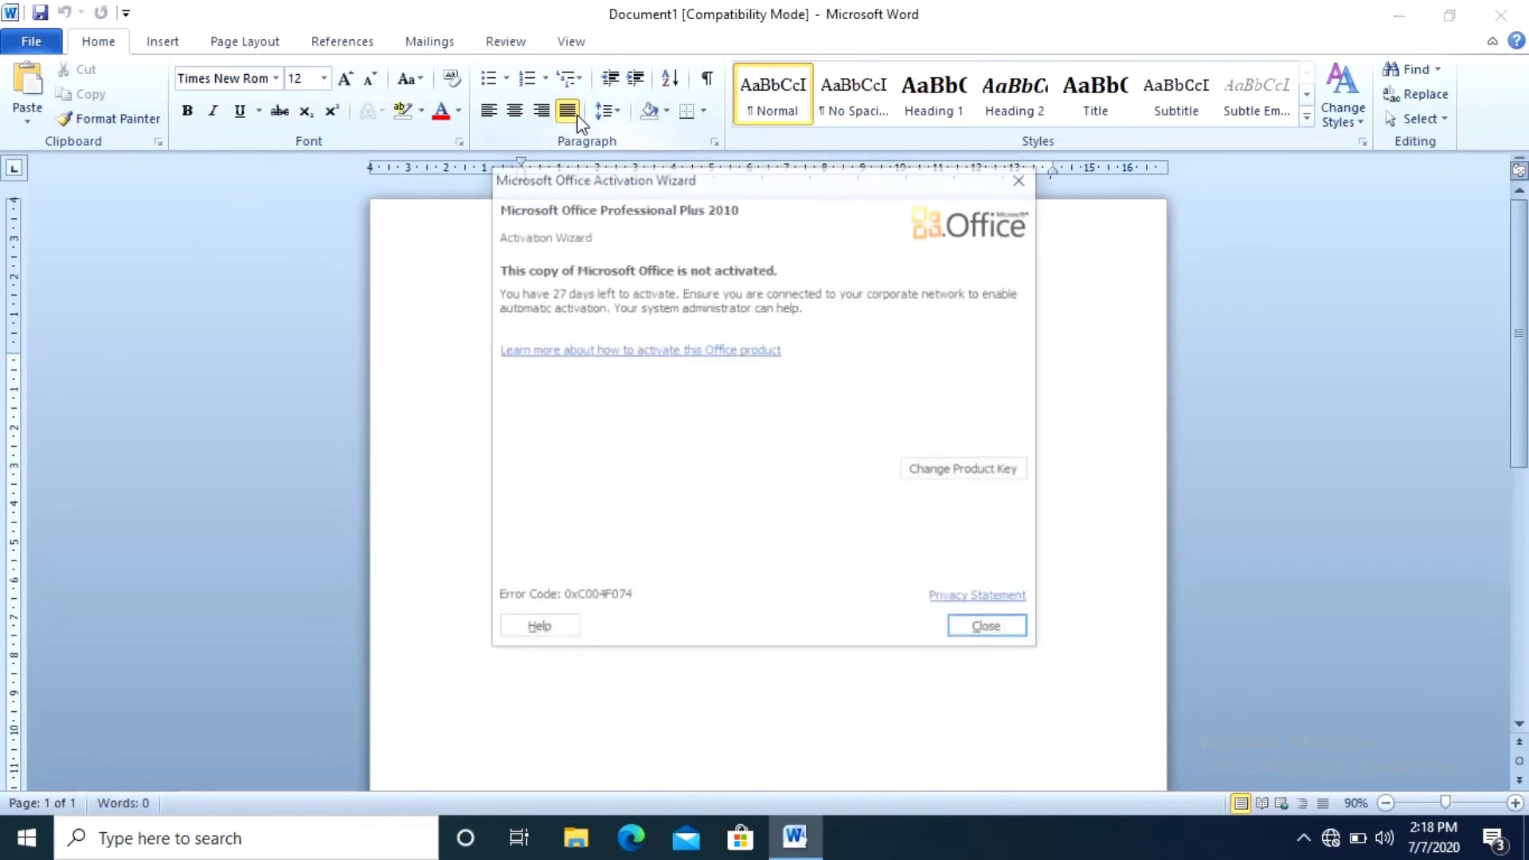
{"action": "left_click", "coordinate": [1017, 633]}
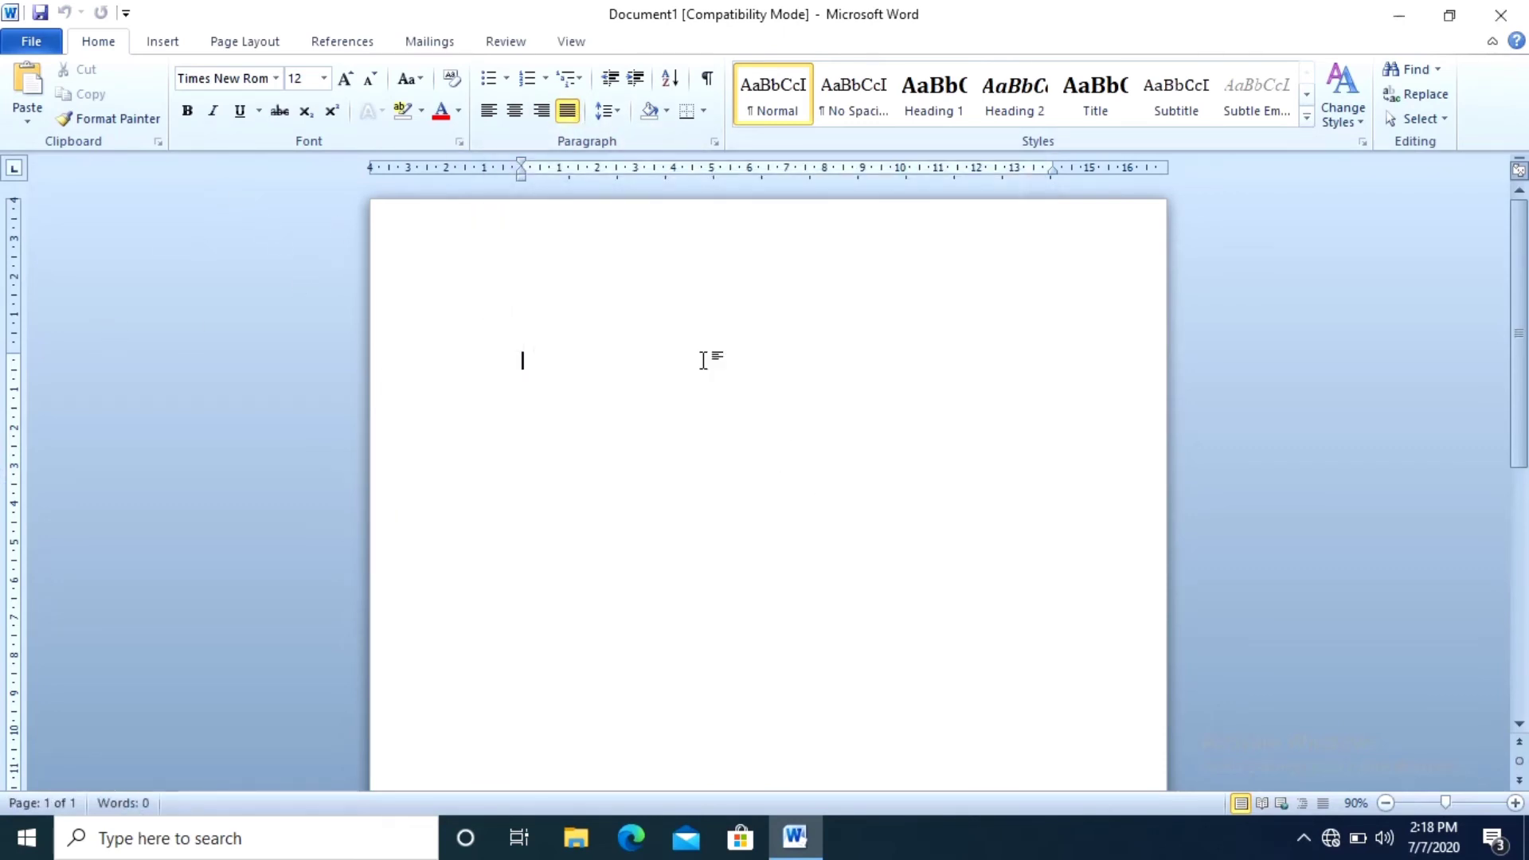
{"action": "right_click", "coordinate": [703, 359]}
{"action": "left_click", "coordinate": [851, 448]}
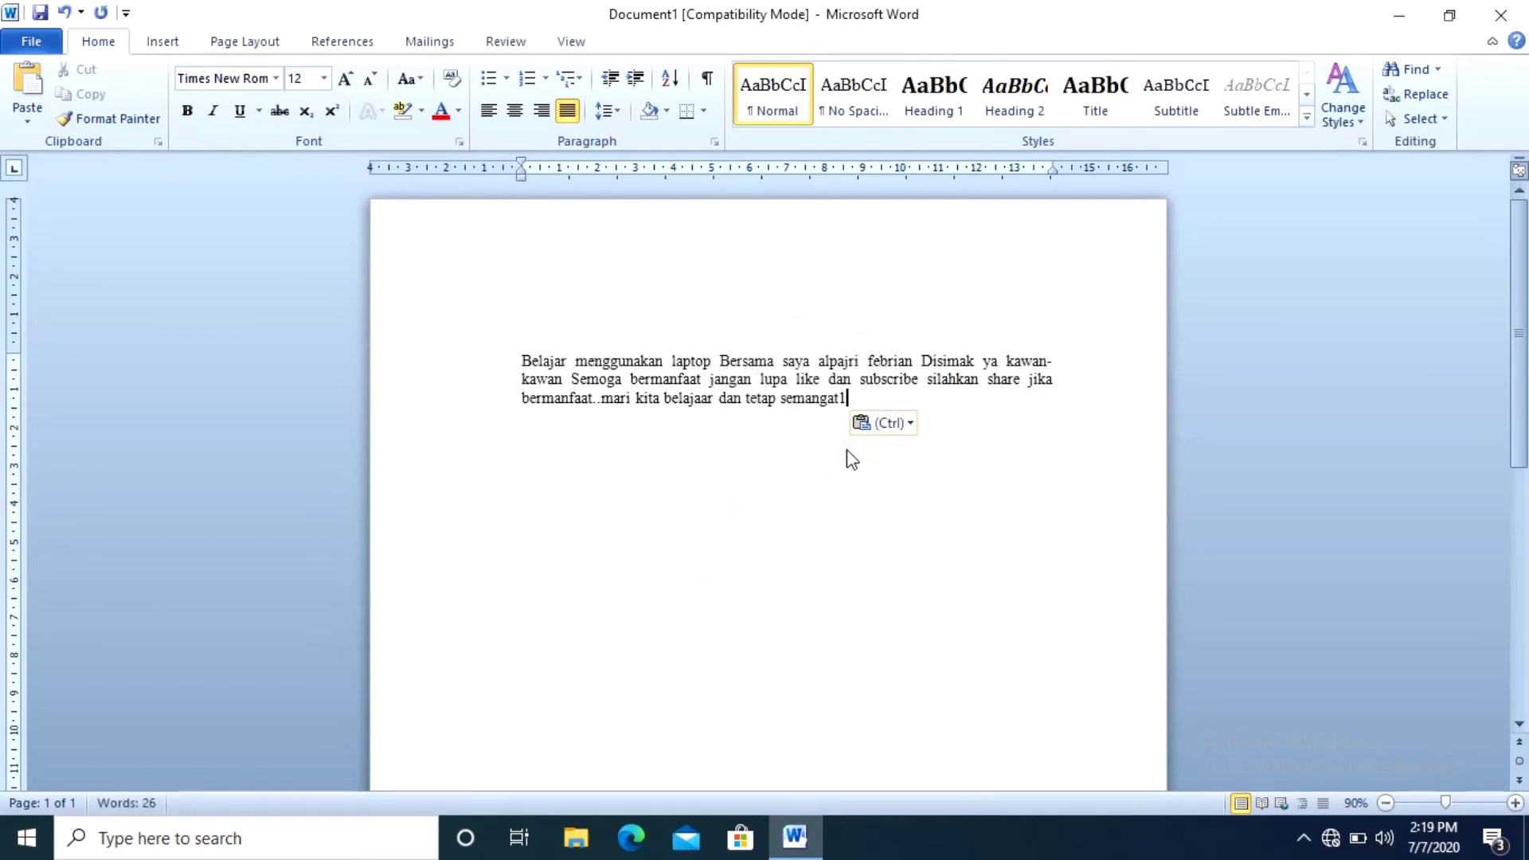
{"action": "key", "text": "BackSpace"}
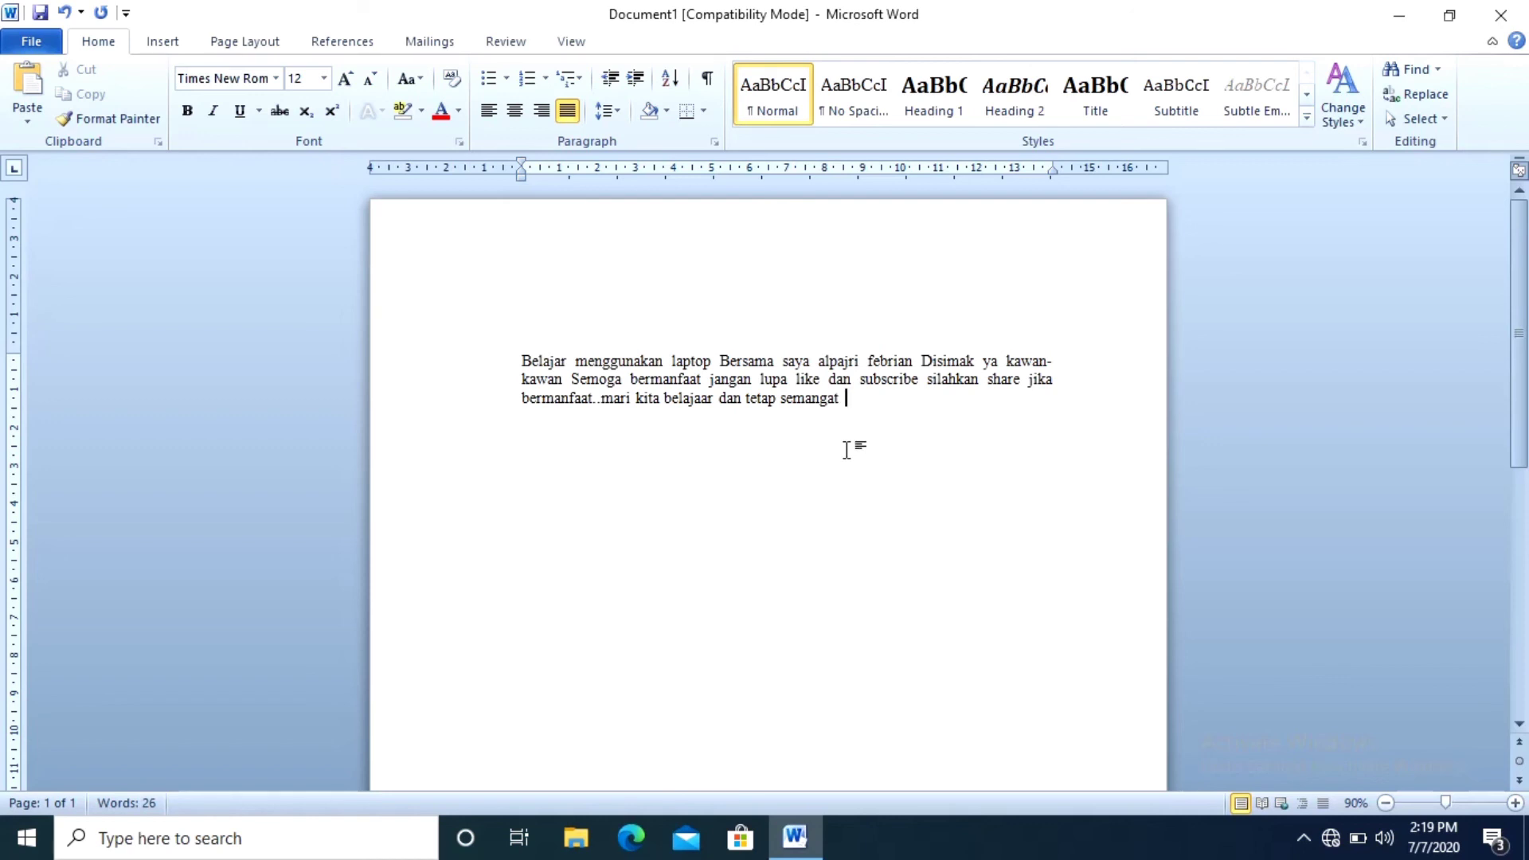
Continue the pasted paragraph after "semangat" with the text "sukes selamat berjuang jangan lpa belaj"
{"action": "type", "text": "sukes selamat berjuang "}
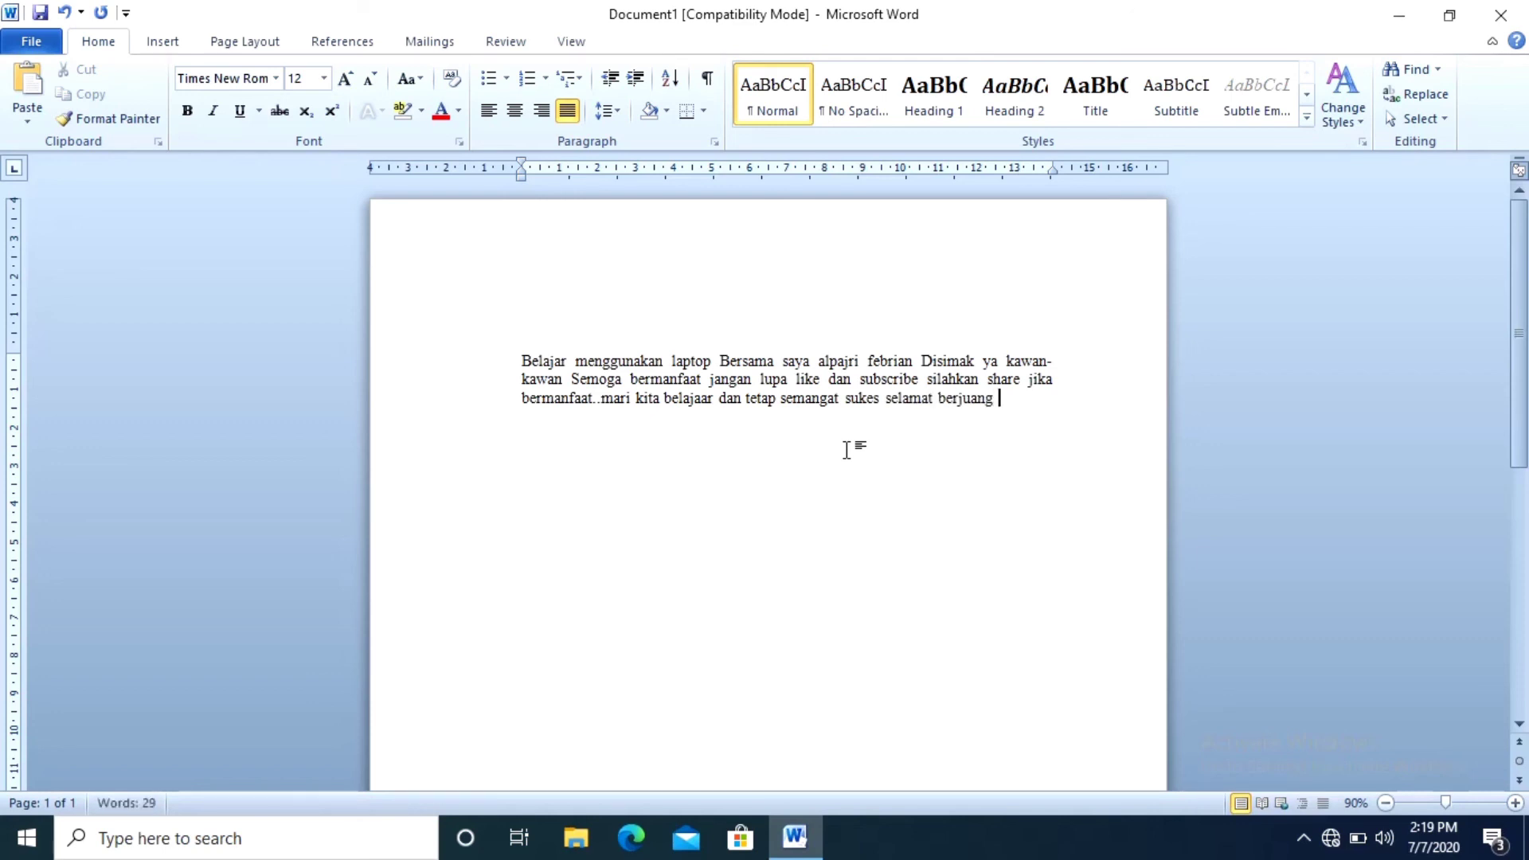
{"action": "type", "text": "jangan lu"}
{"action": "key", "text": "BackSpace"}
{"action": "type", "text": "pa "}
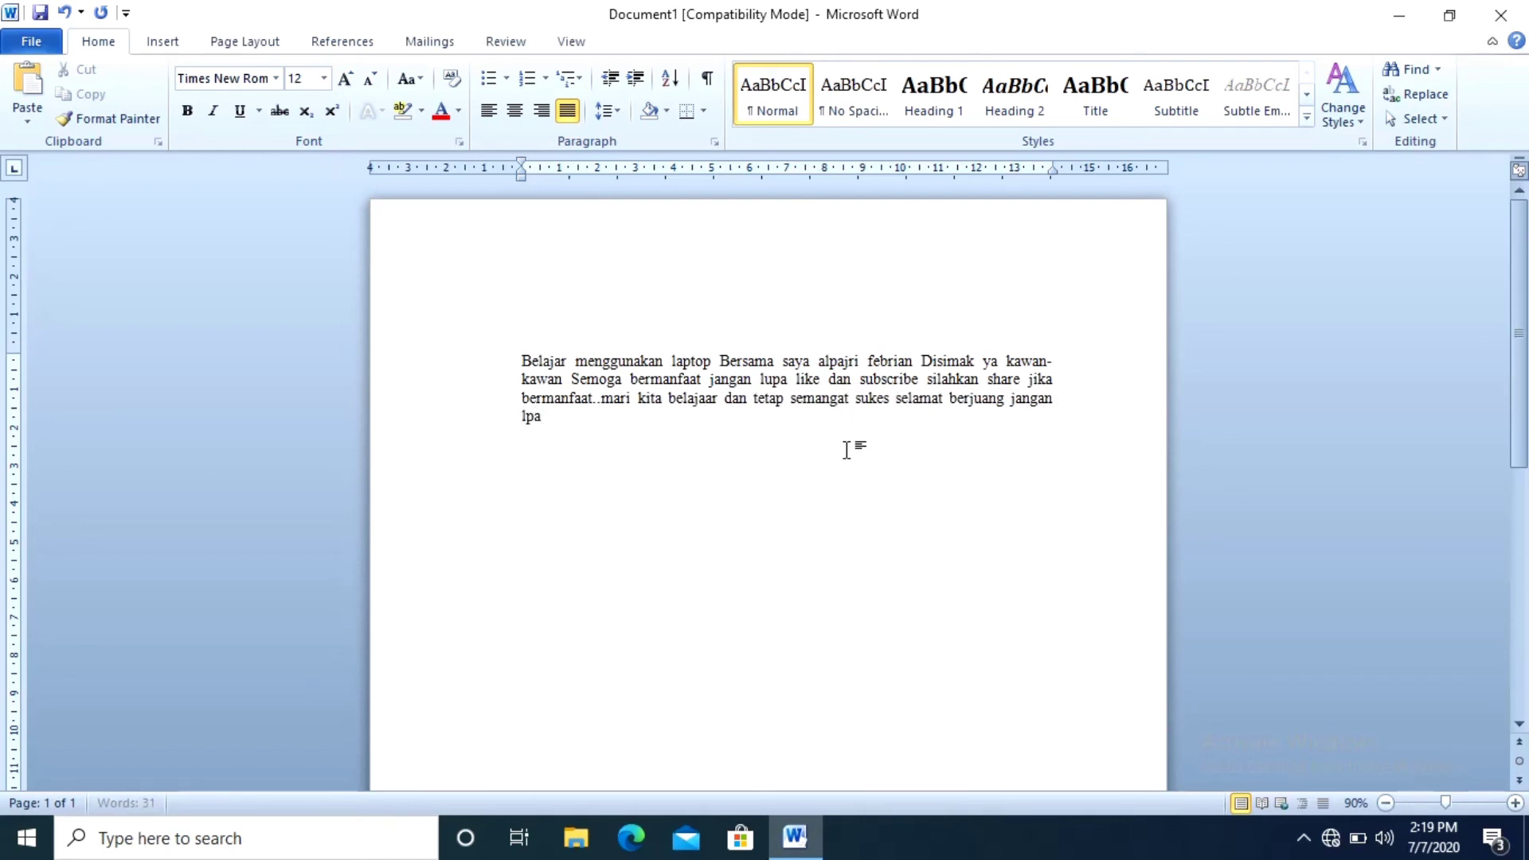
{"action": "type", "text": "belaj"}
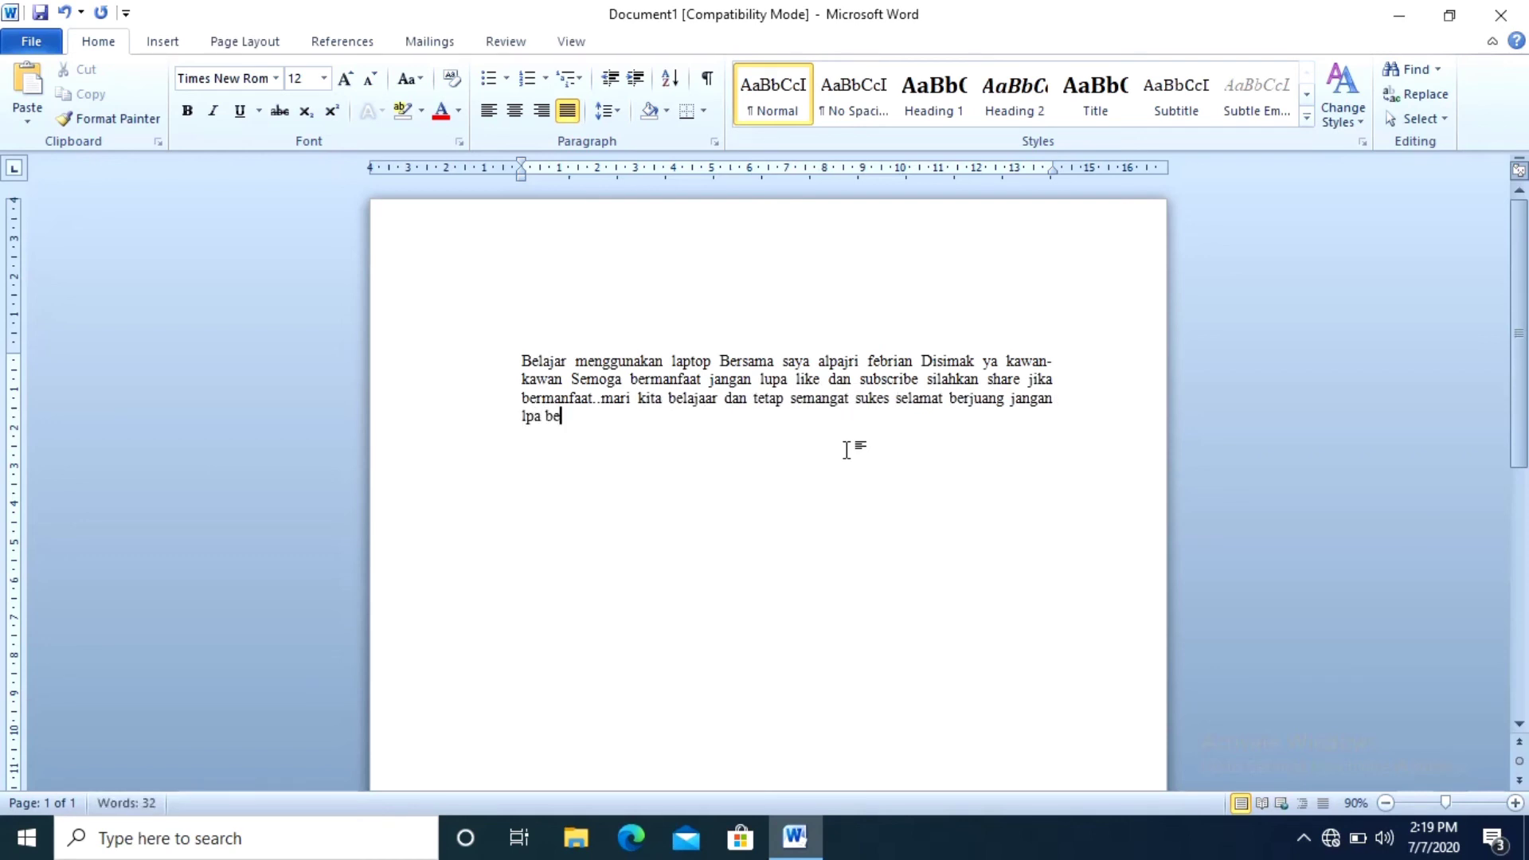